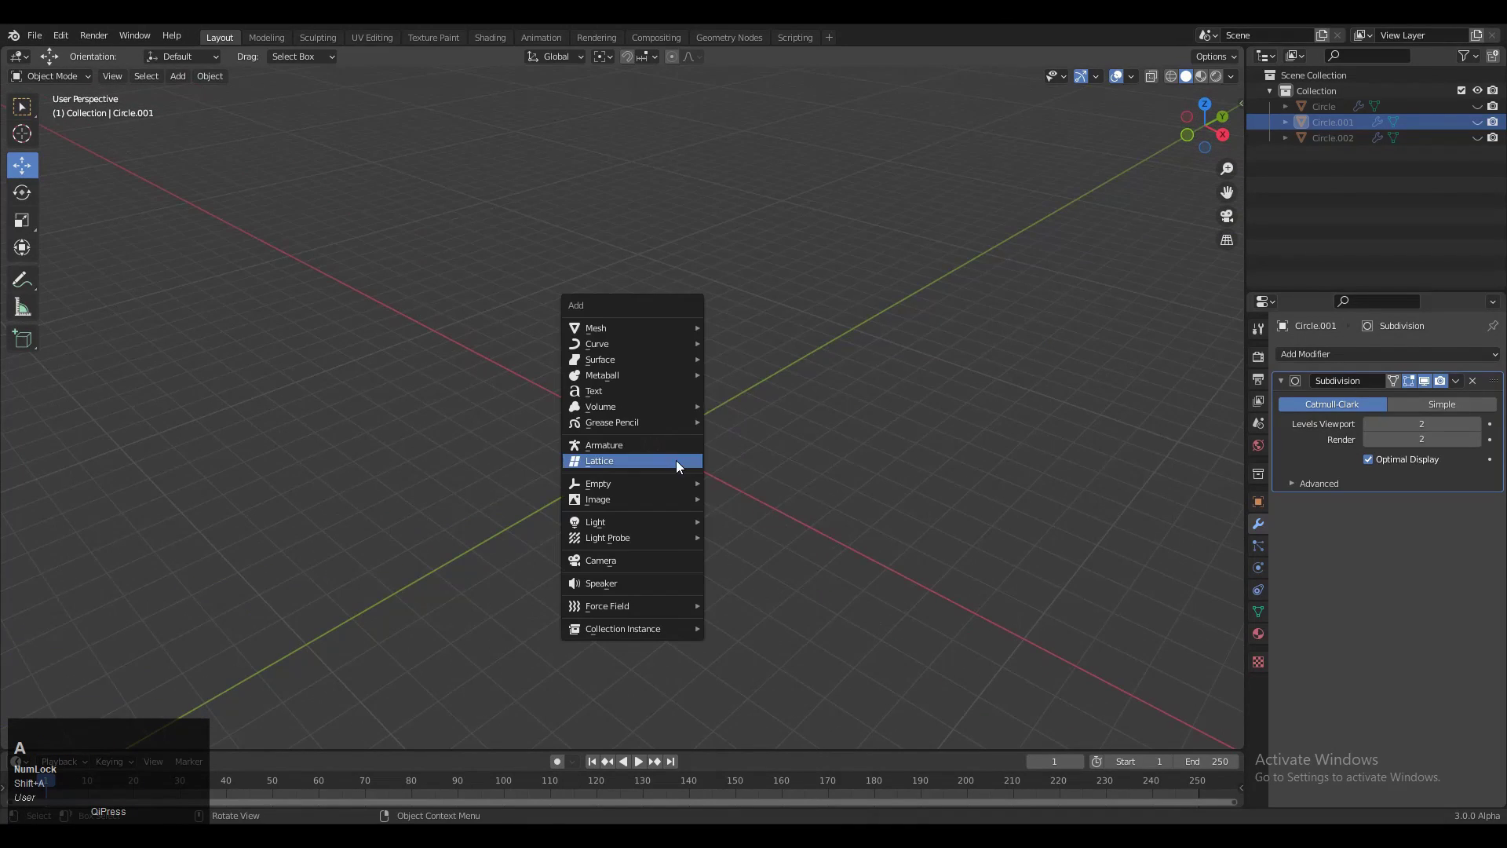
Add a 24-vertex mesh circle with a 1 m radius and rotate it 90° in front view to stand upright
{"action": "mouse_move", "coordinate": [667, 330]}
{"action": "left_click", "coordinate": [733, 359]}
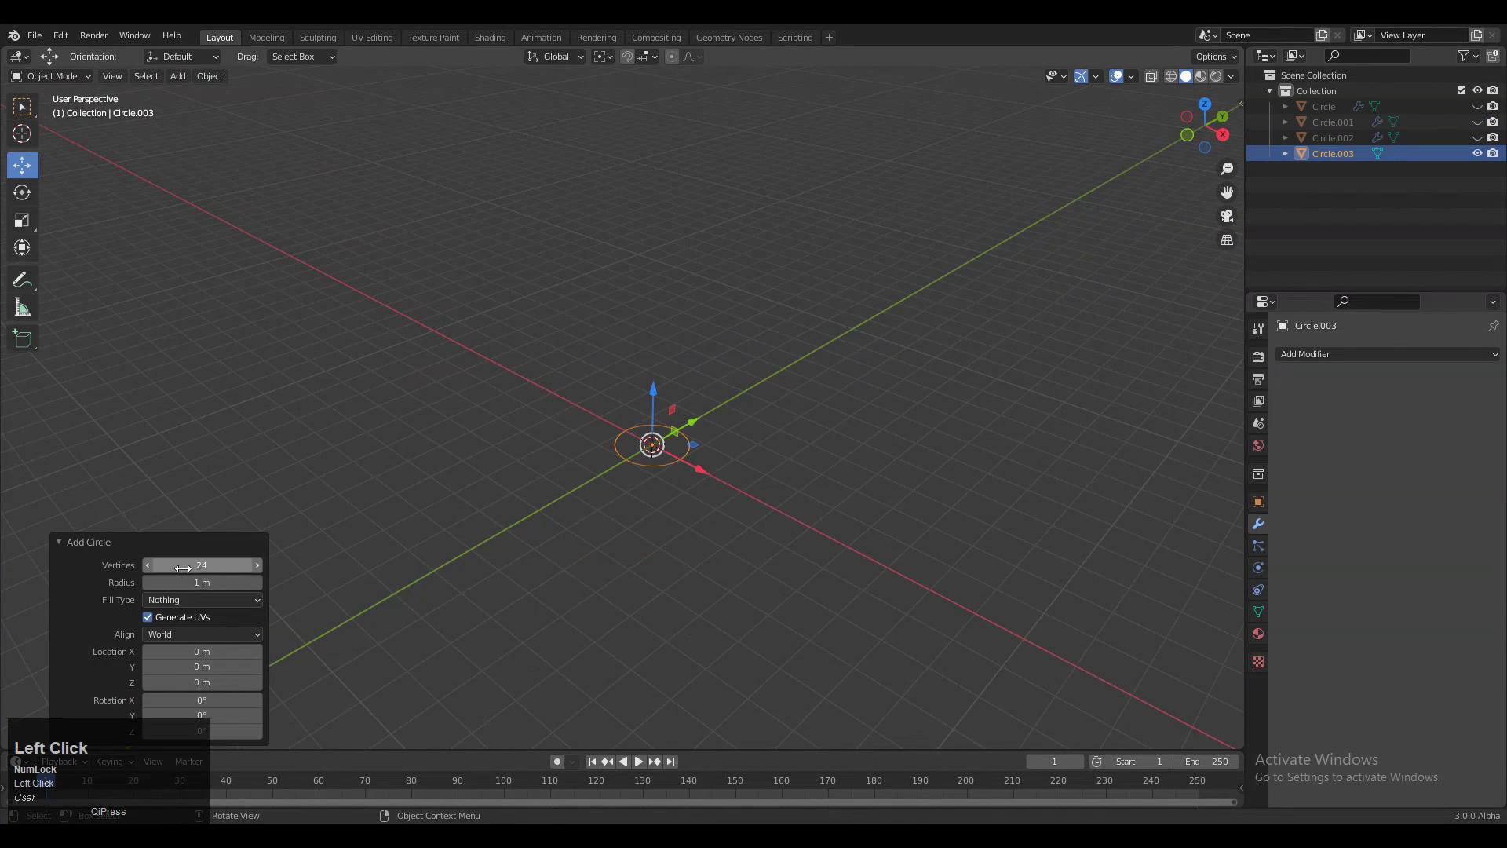
{"action": "scroll", "coordinate": [752, 508], "scroll_direction": "up", "scroll_amount": 6}
{"action": "left_click", "coordinate": [1187, 134]}
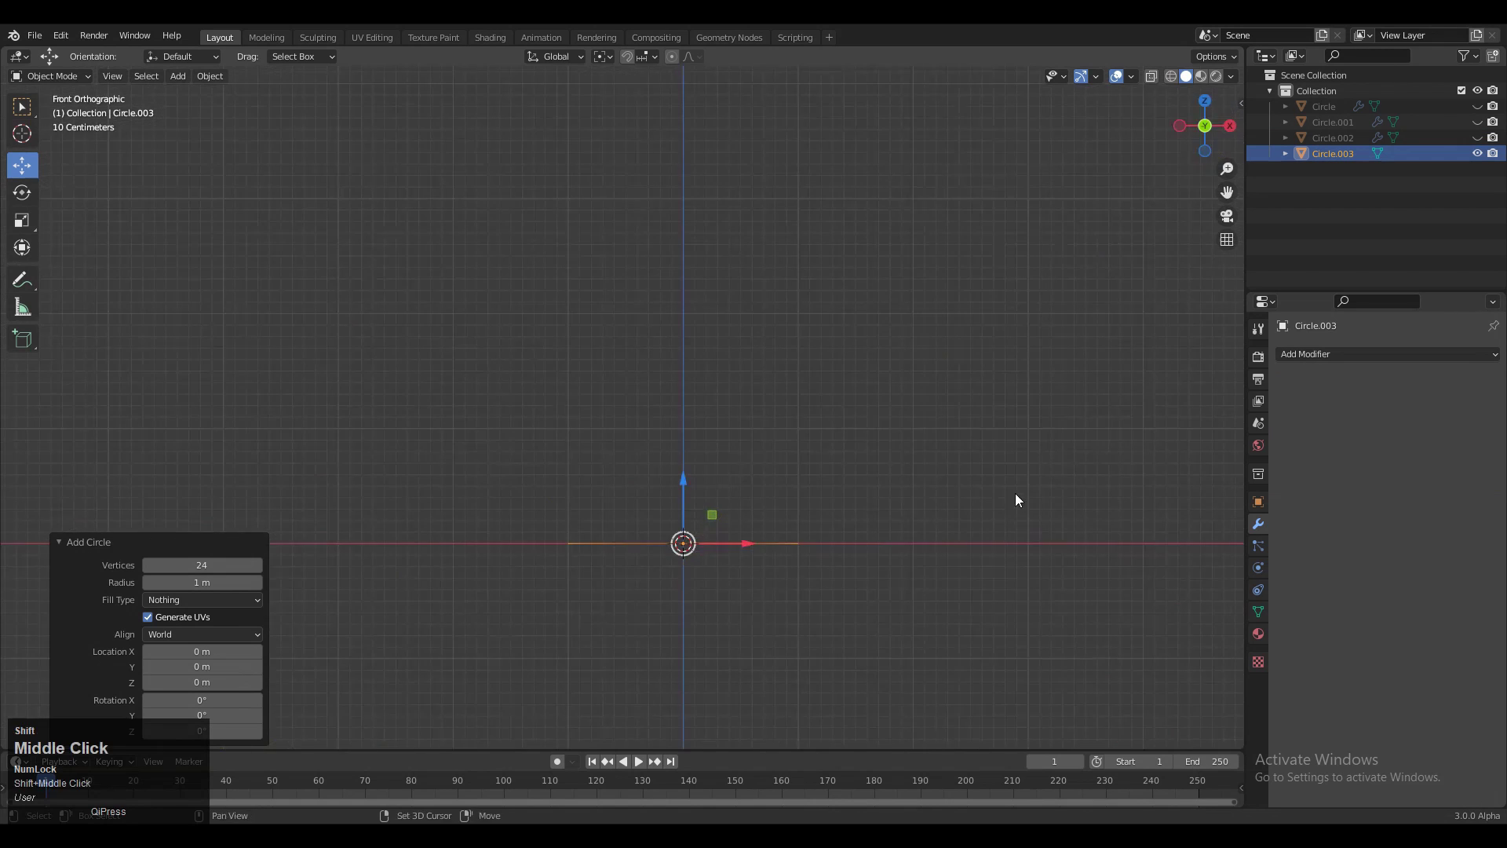
{"action": "middle_click_drag", "start_coordinate": [1015, 493], "coordinate": [953, 392], "text": "shift"}
{"action": "key", "text": "r"}
{"action": "left_click", "coordinate": [697, 636]}
{"action": "middle_click_drag", "start_coordinate": [696, 636], "coordinate": [675, 450]}
Add a lattice object at the circle's centre
{"action": "key", "text": "shift+a"}
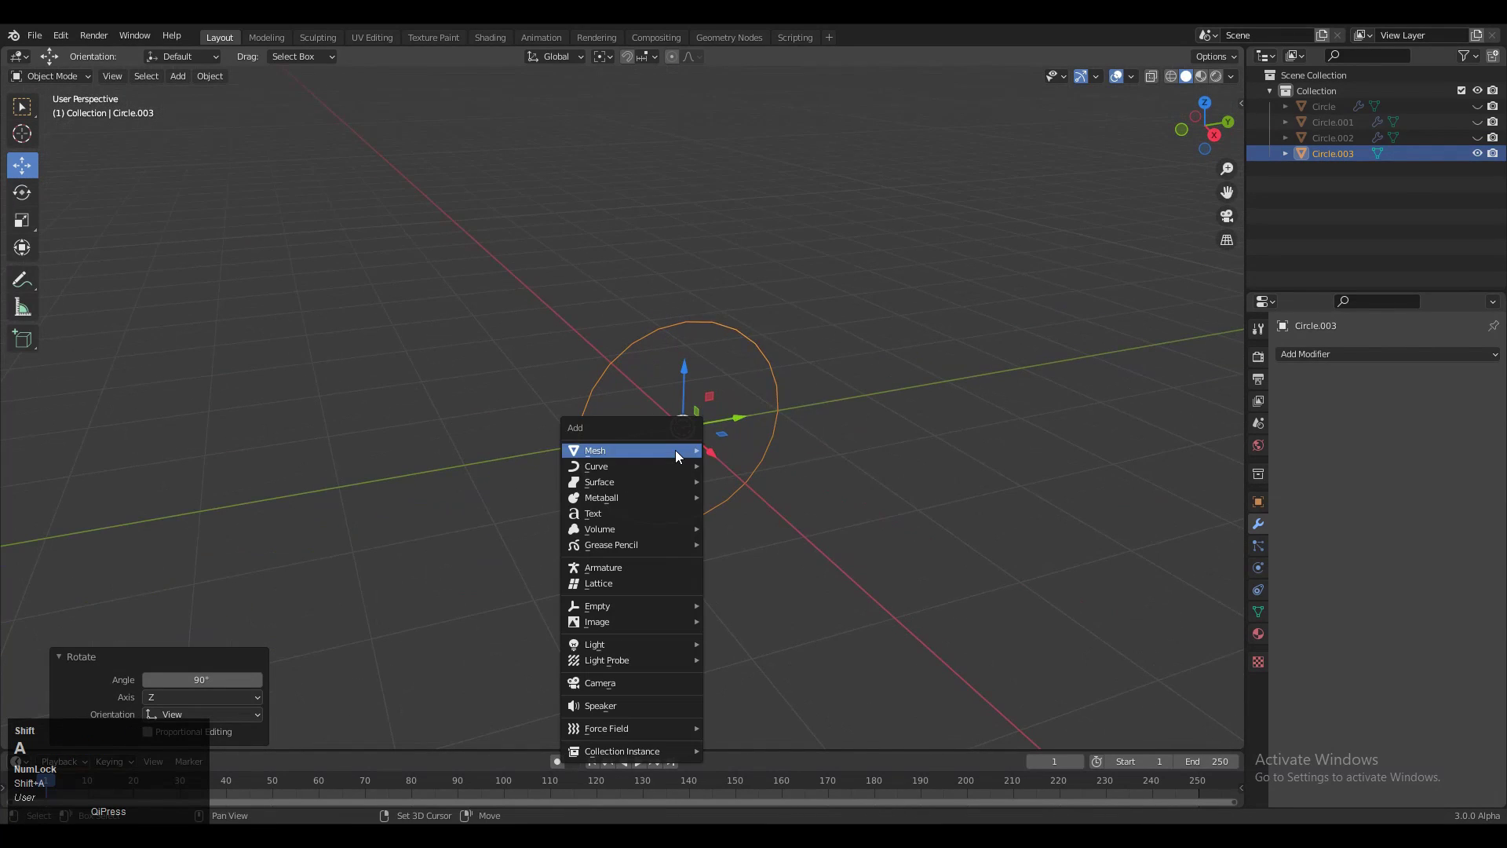
{"action": "left_click", "coordinate": [641, 585]}
{"action": "middle_click_drag", "start_coordinate": [758, 468], "coordinate": [870, 484]}
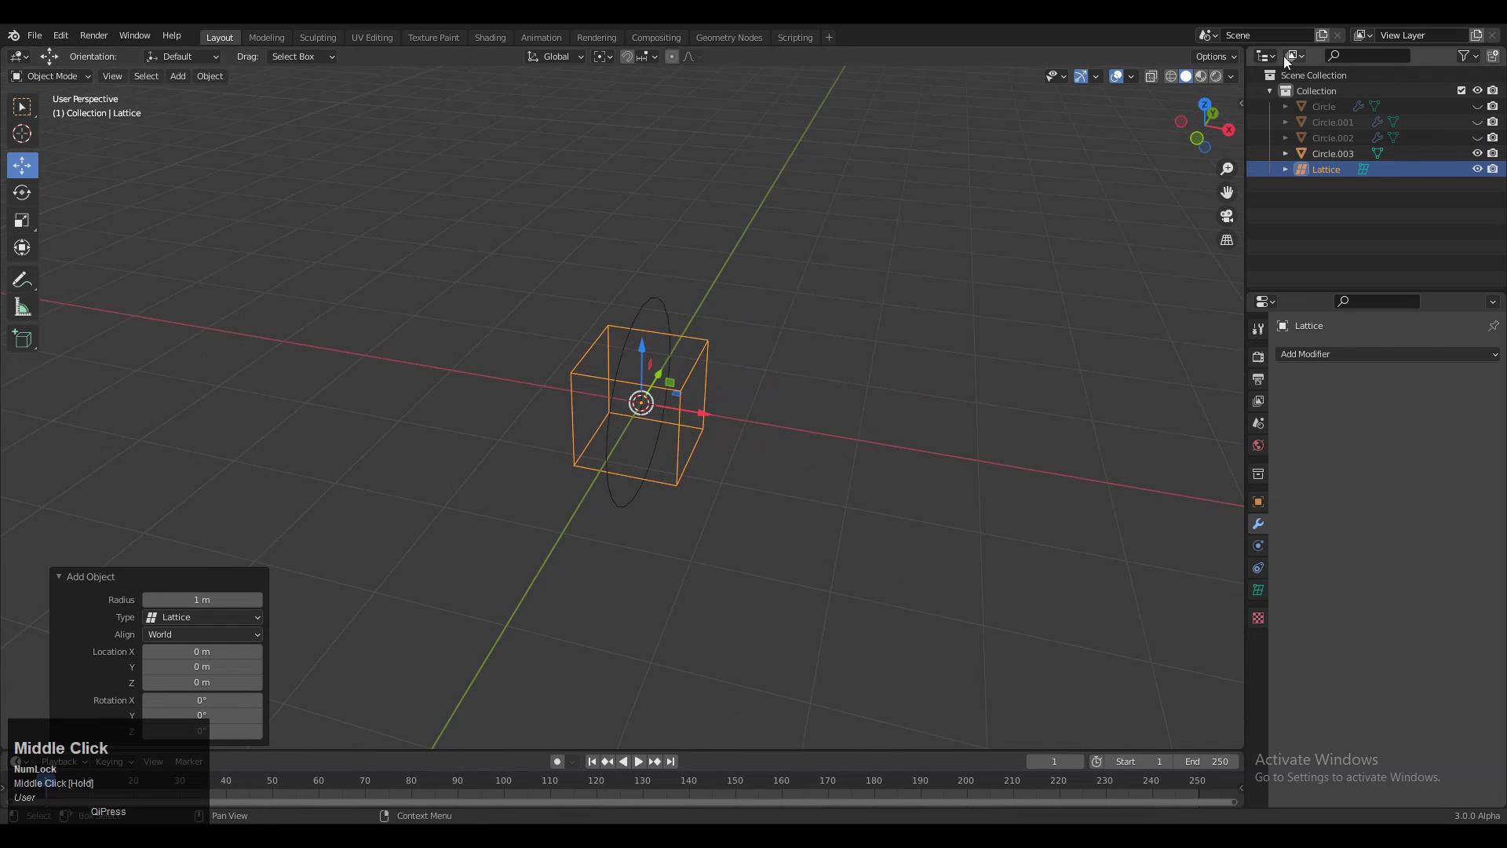
Scale the lattice to 0.2 along X and 2.4 along Z in front view
{"action": "left_click", "coordinate": [1197, 135]}
{"action": "left_click", "coordinate": [1199, 140]}
{"action": "key", "text": "s"}
{"action": "key", "text": "x"}
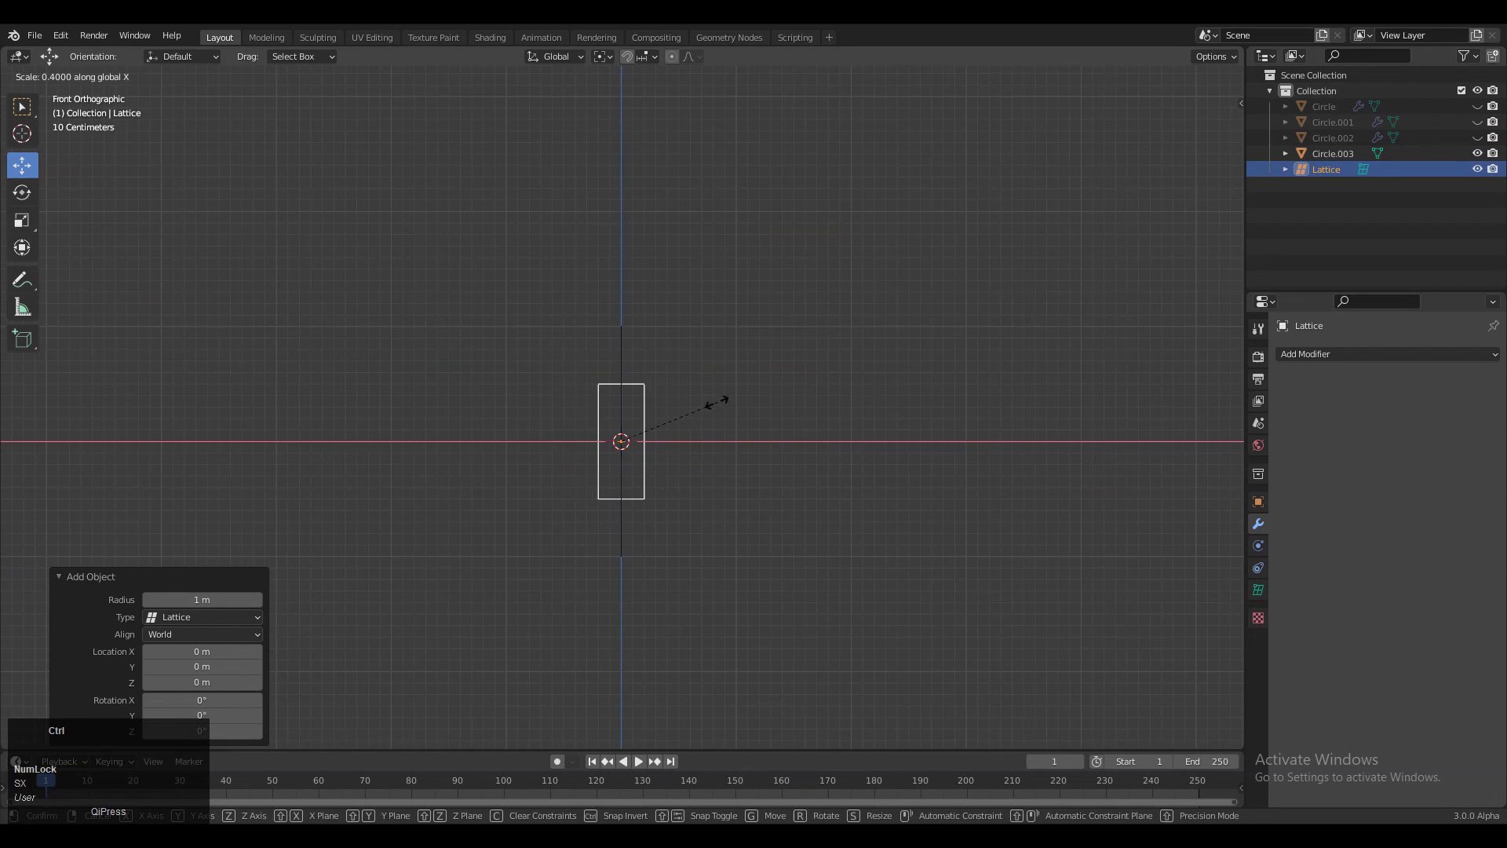
{"action": "left_click", "coordinate": [677, 417]}
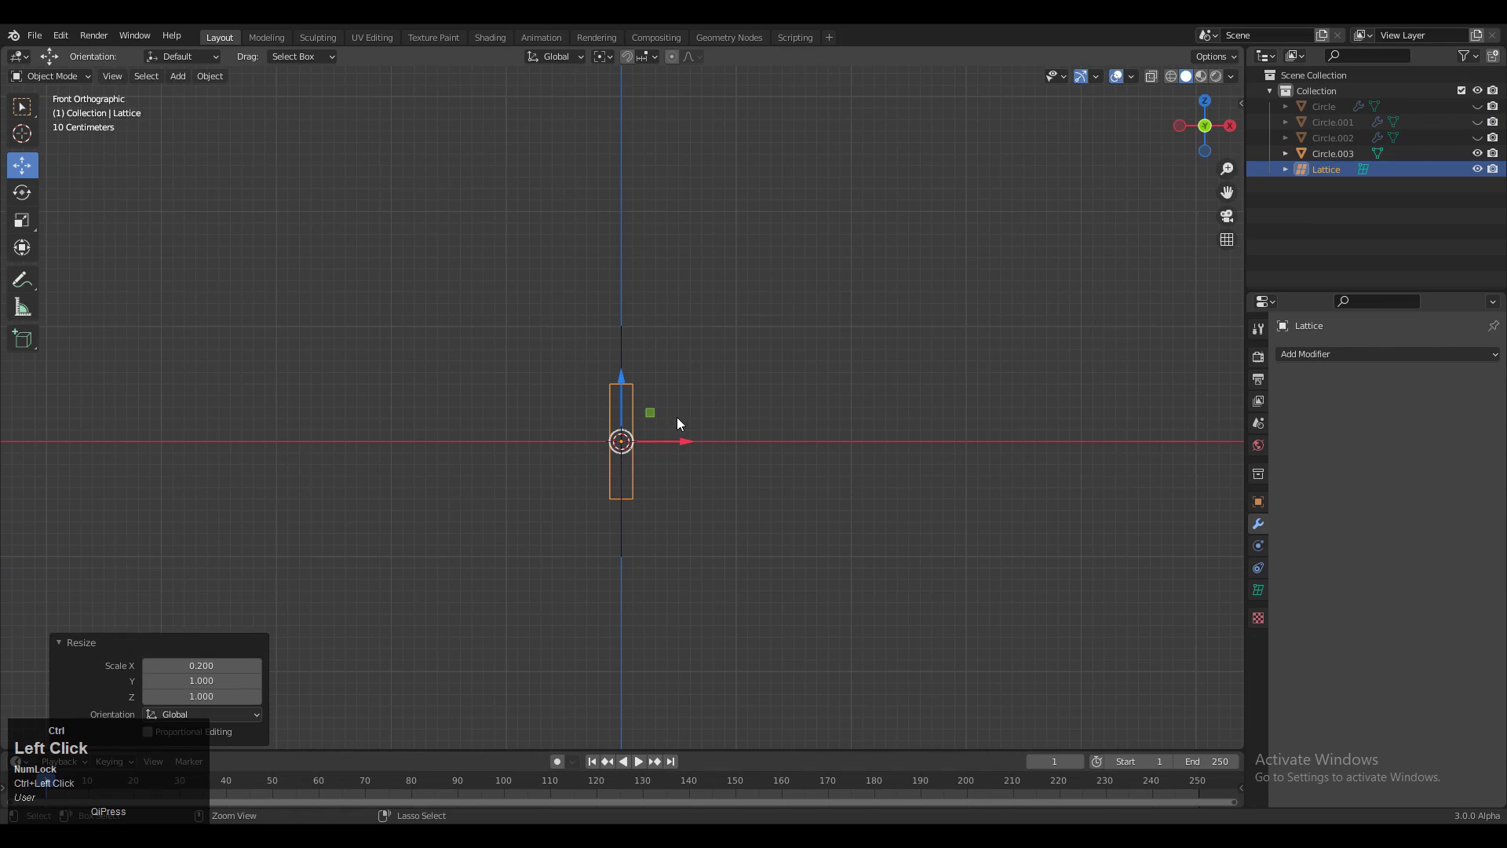
{"action": "key", "text": "s"}
{"action": "key", "text": "z"}
{"action": "left_click", "coordinate": [837, 529]}
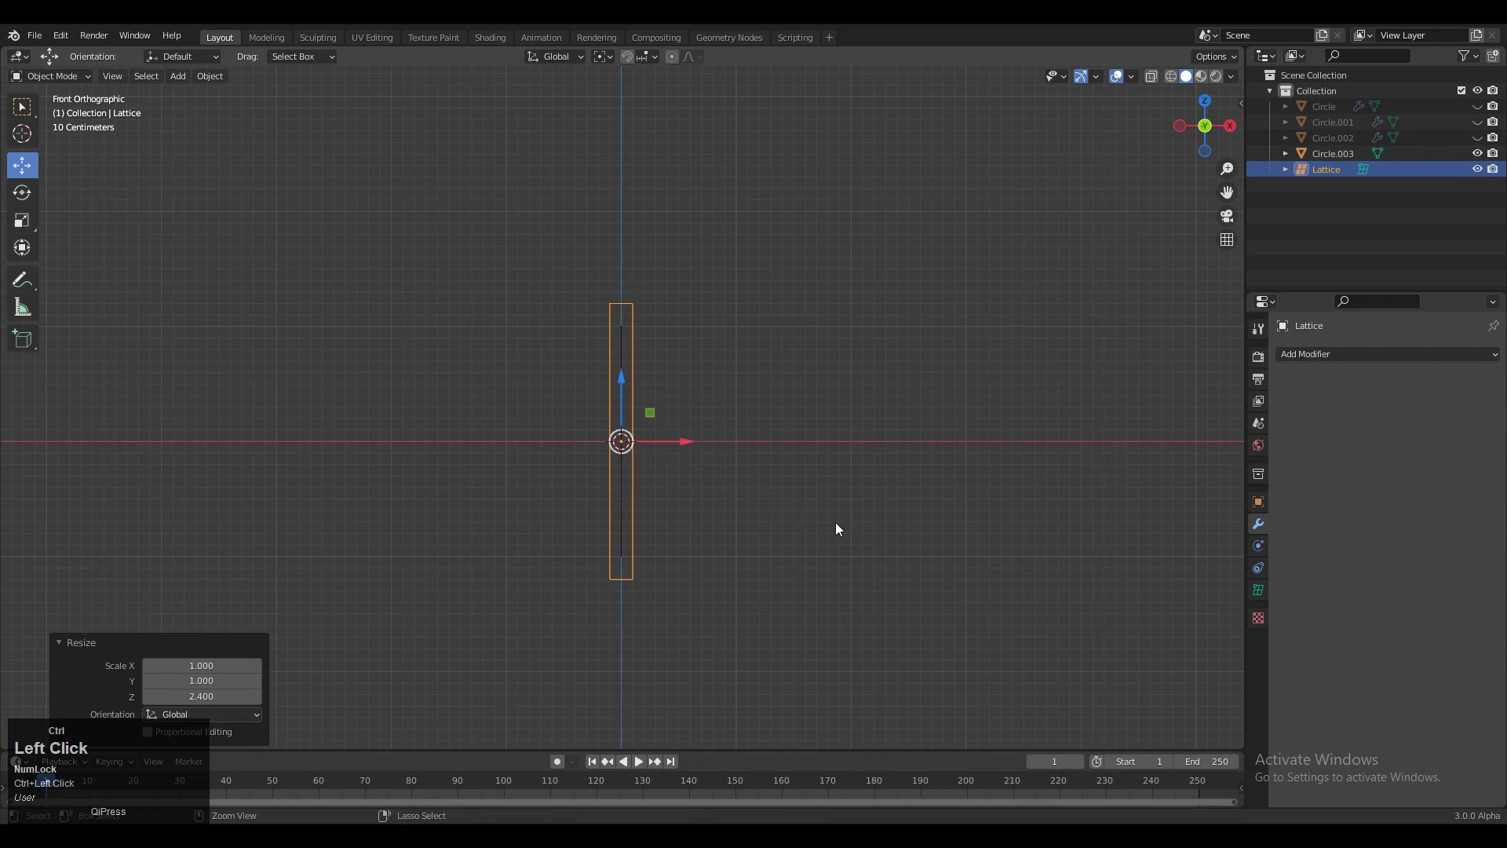
Scale the lattice by about 2.3 along Y in right view so it encloses the circle
{"action": "left_click", "coordinate": [1239, 130]}
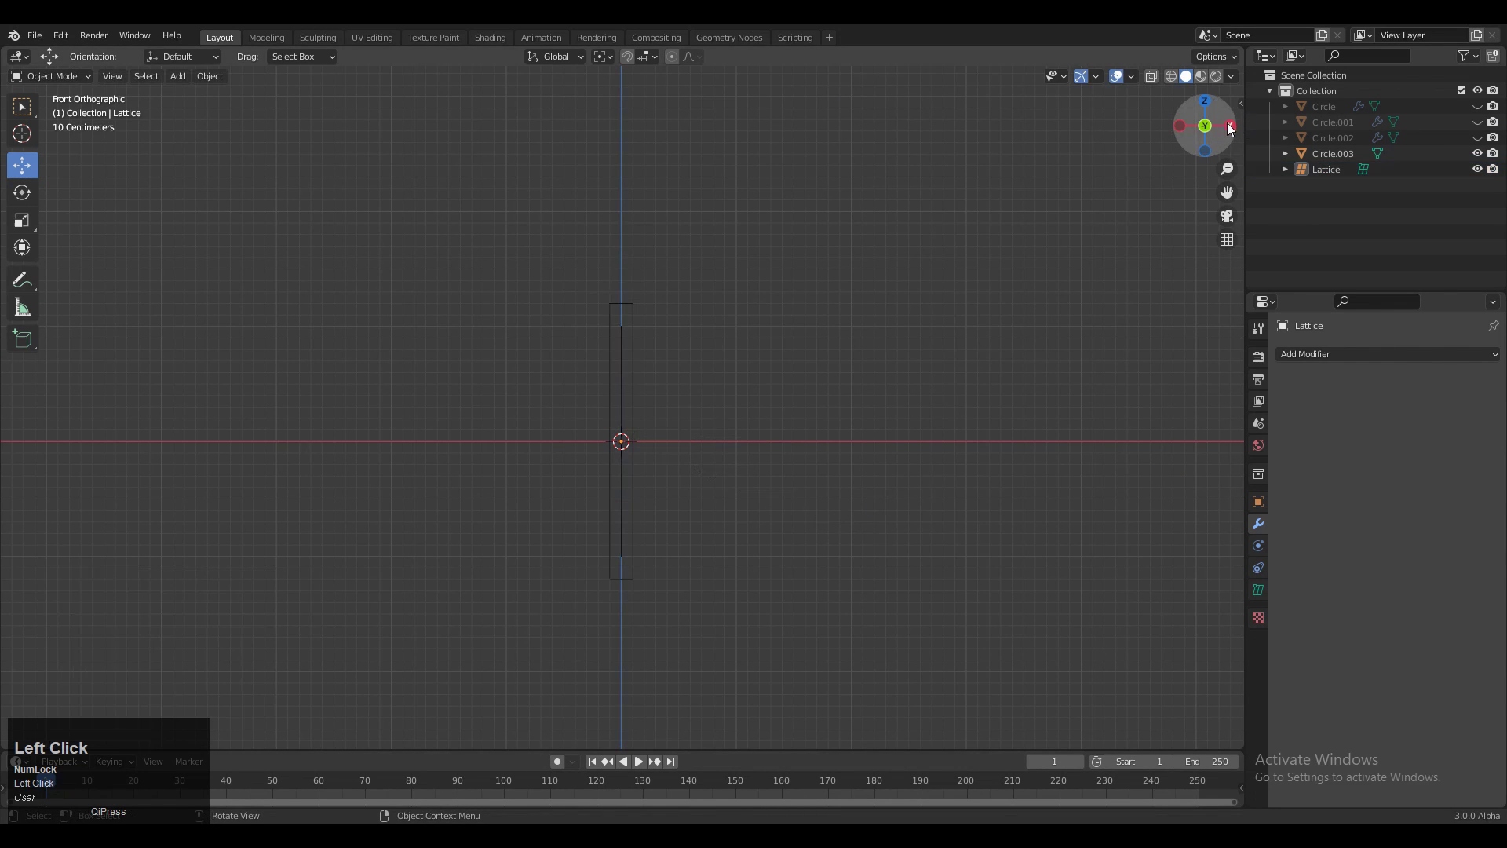
{"action": "left_click", "coordinate": [1231, 127]}
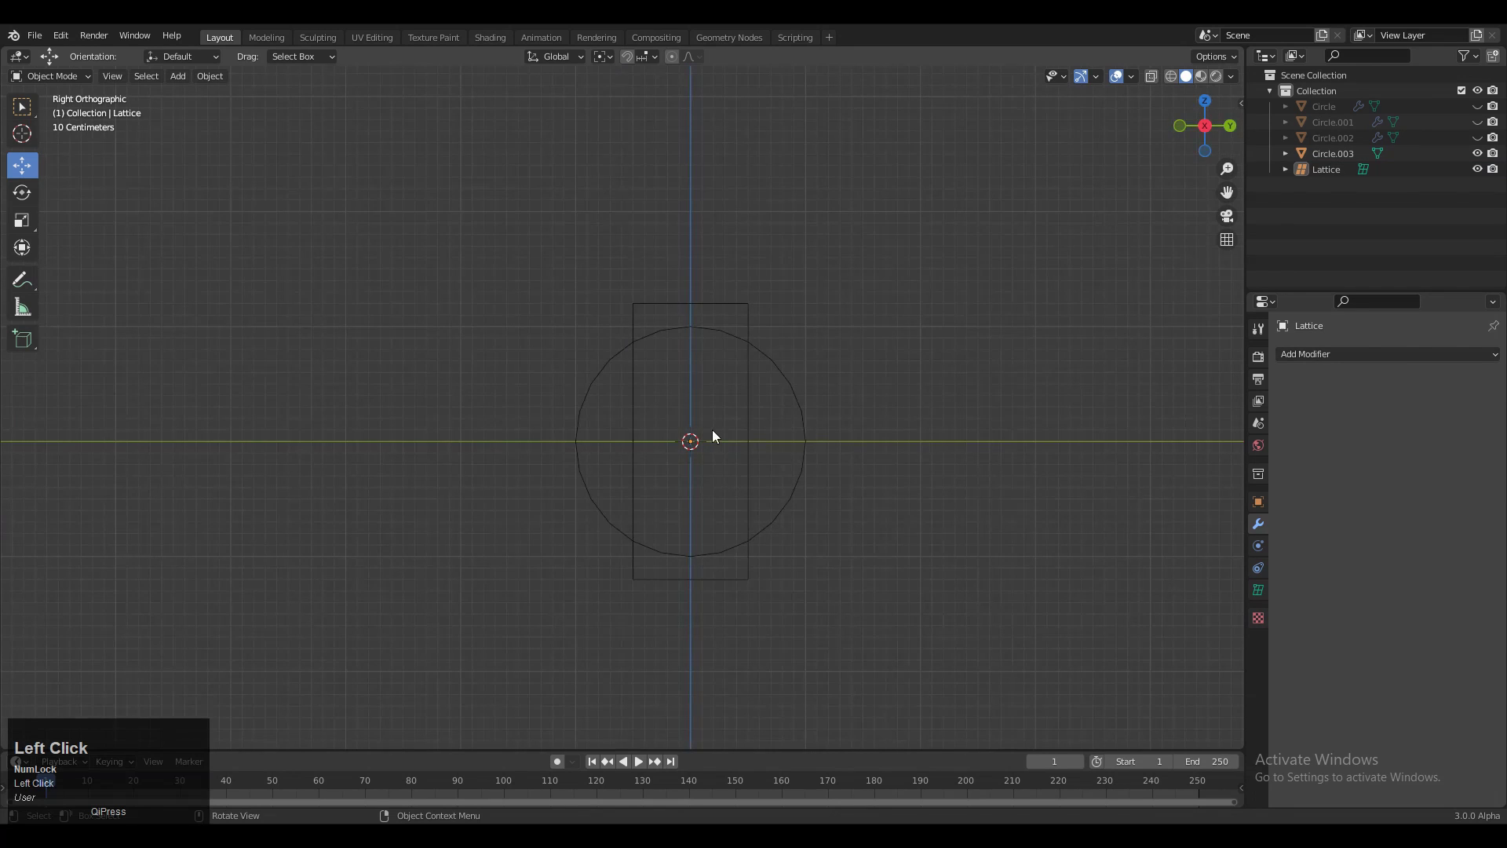
{"action": "left_click", "coordinate": [716, 304]}
{"action": "key", "text": "s"}
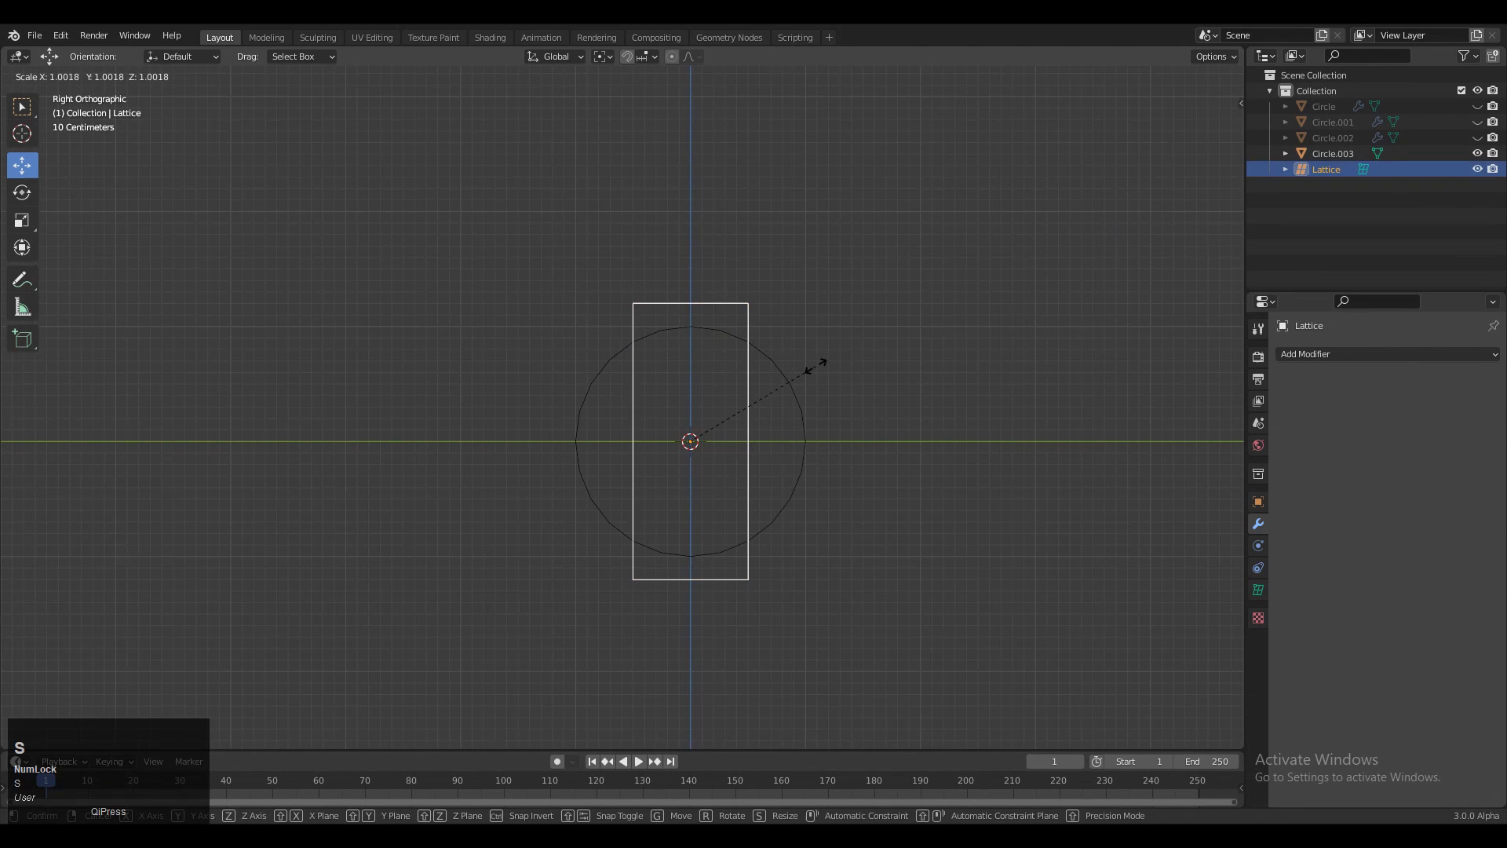
{"action": "key", "text": "y"}
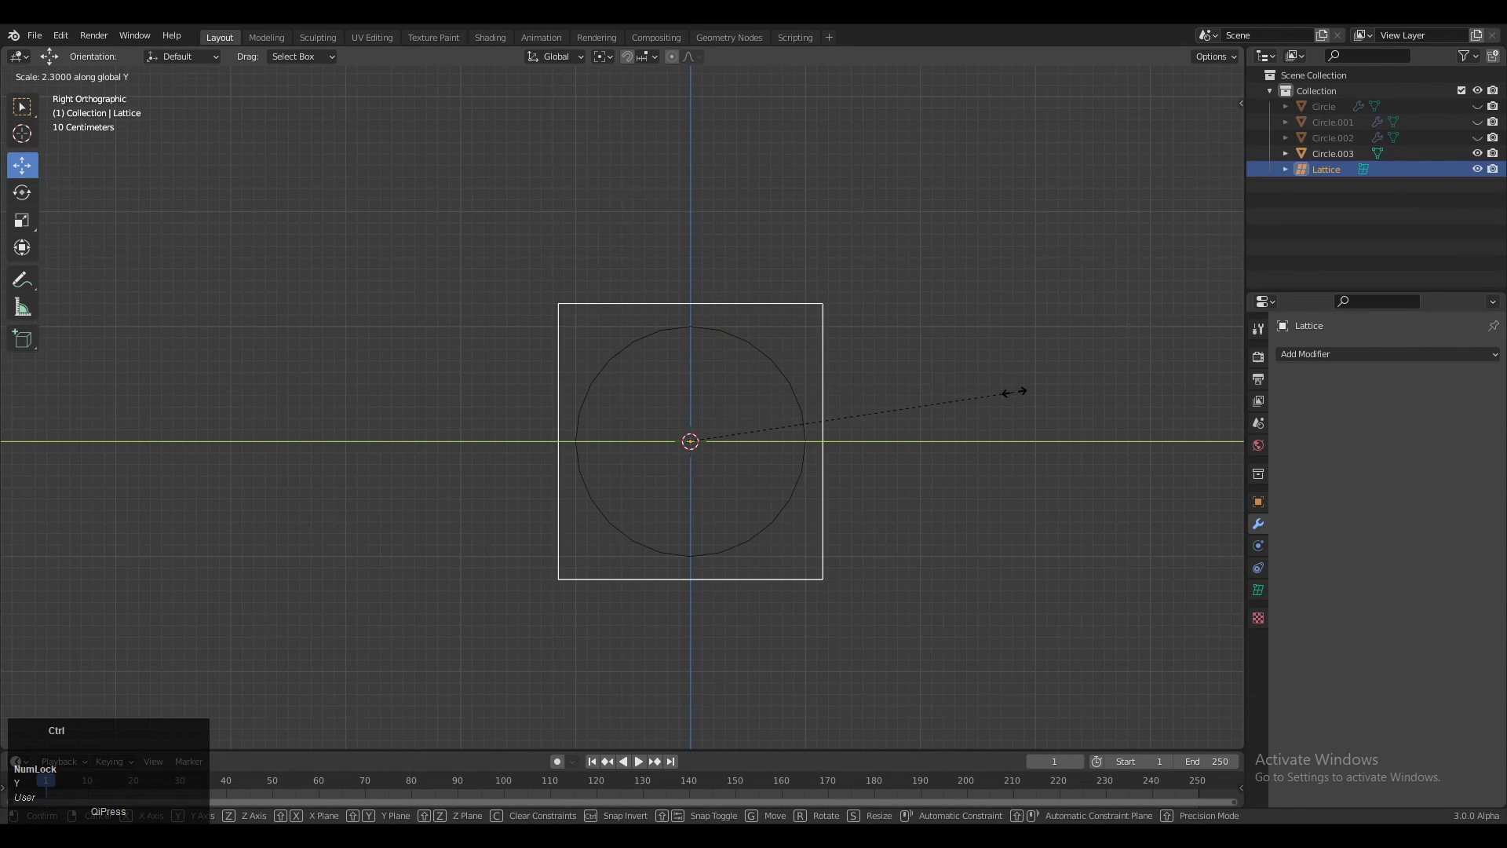
{"action": "left_click", "coordinate": [1009, 391]}
{"action": "middle_click_drag", "start_coordinate": [1001, 391], "coordinate": [578, 294]}
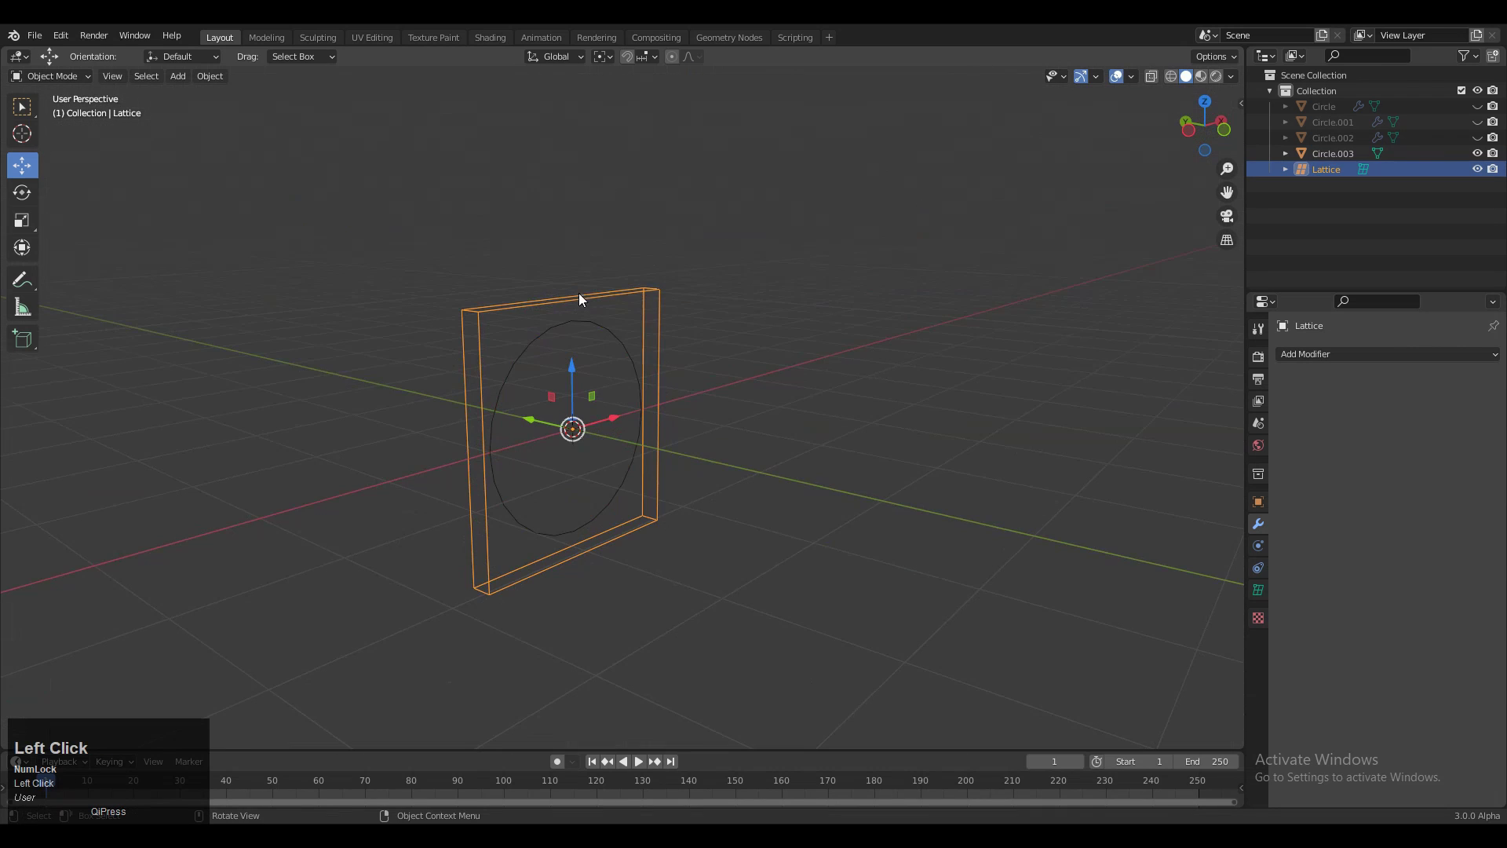
Set the lattice's resolution to give three rows of points along its height
{"action": "left_click", "coordinate": [1261, 593]}
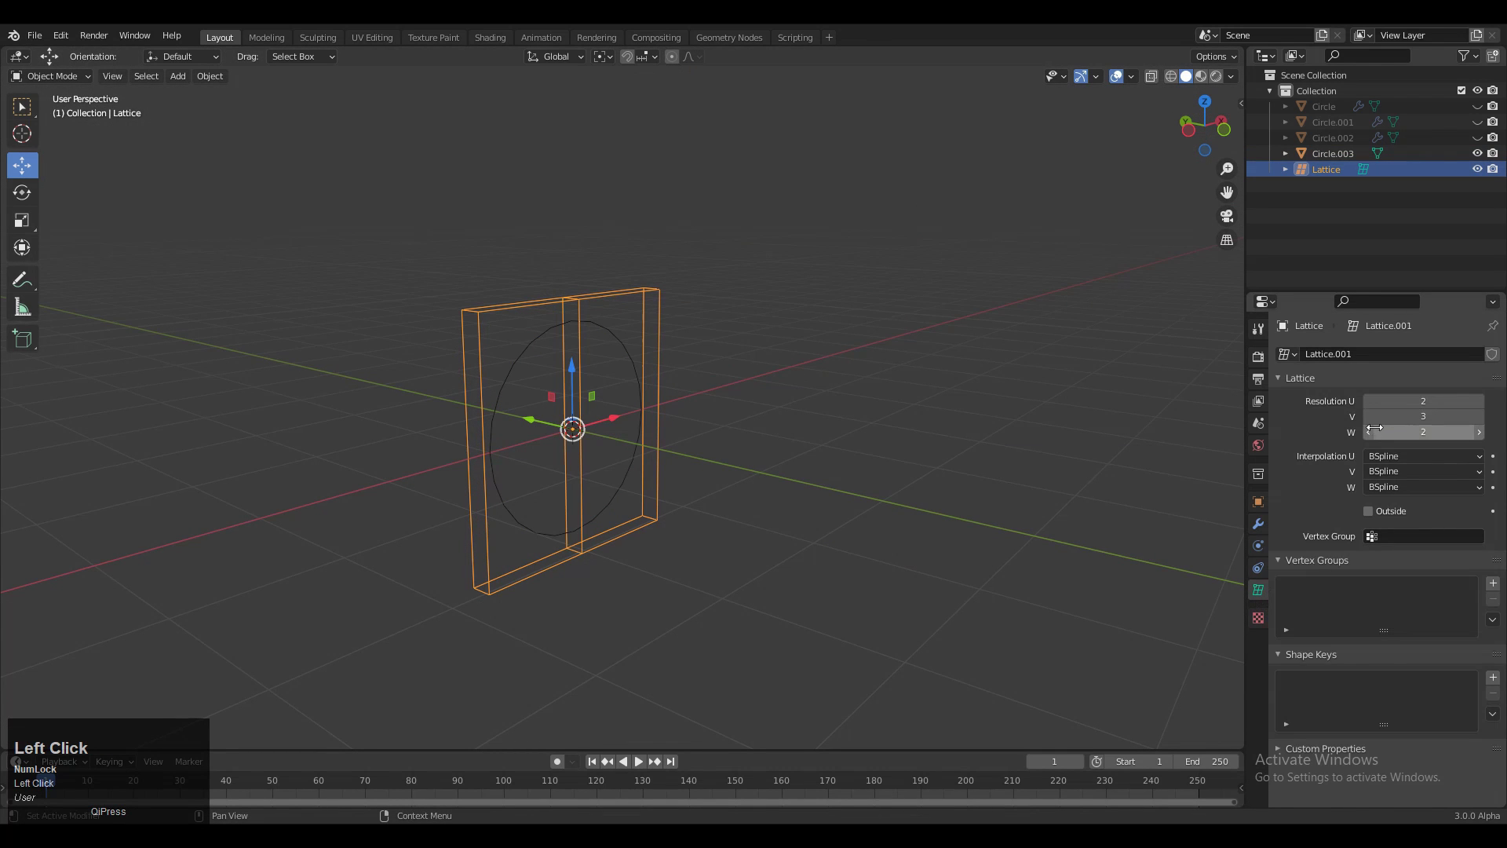
{"action": "middle_click_drag", "start_coordinate": [706, 439], "coordinate": [541, 315]}
Add a Lattice modifier to the circle and assign the Lattice object to it
{"action": "left_click", "coordinate": [558, 336]}
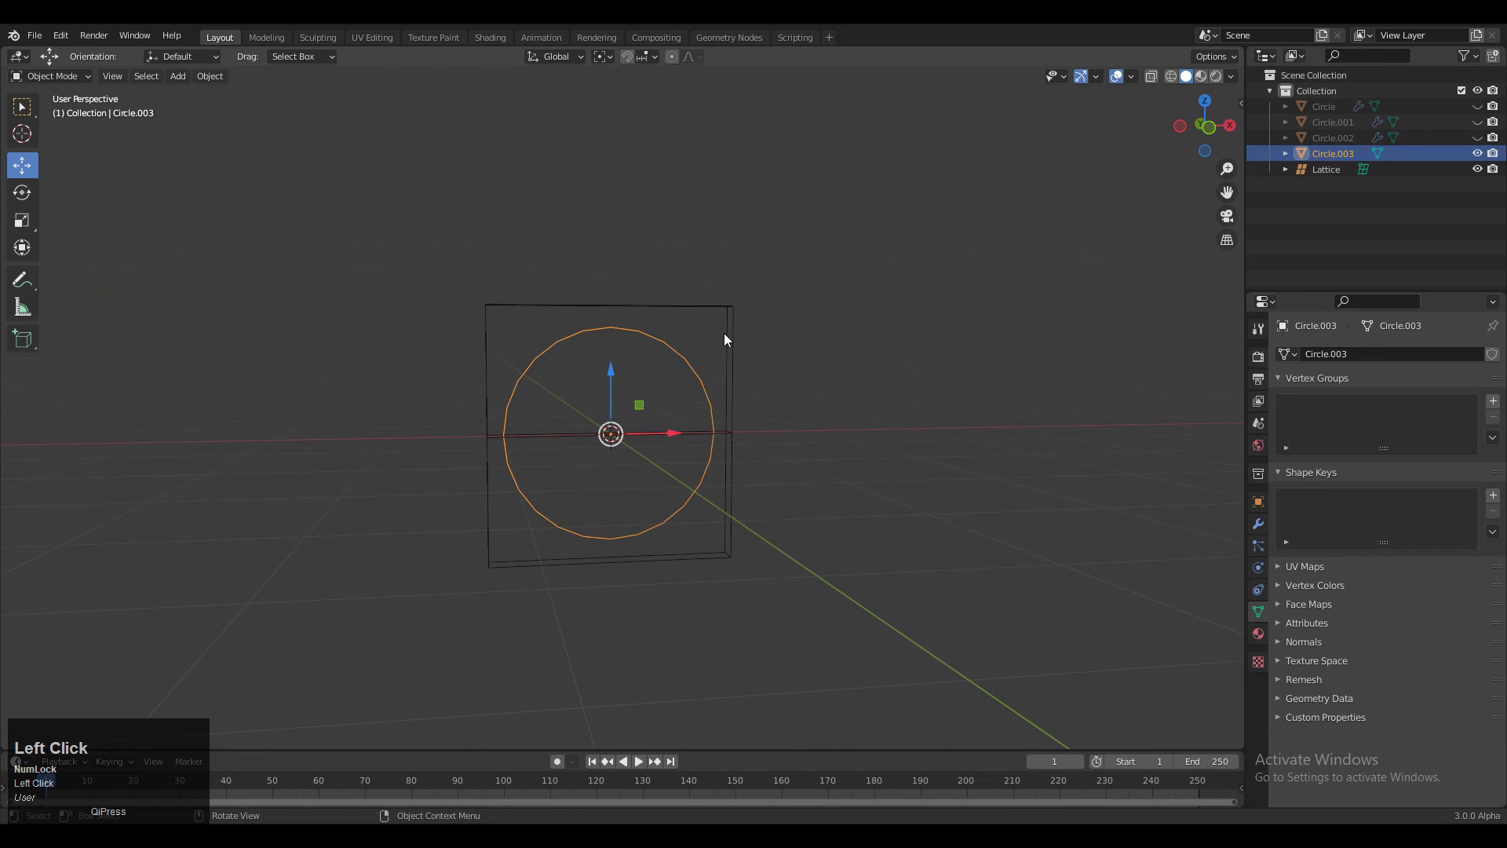
{"action": "left_click", "coordinate": [1259, 521]}
{"action": "left_click", "coordinate": [1318, 355]}
{"action": "left_click", "coordinate": [1307, 500]}
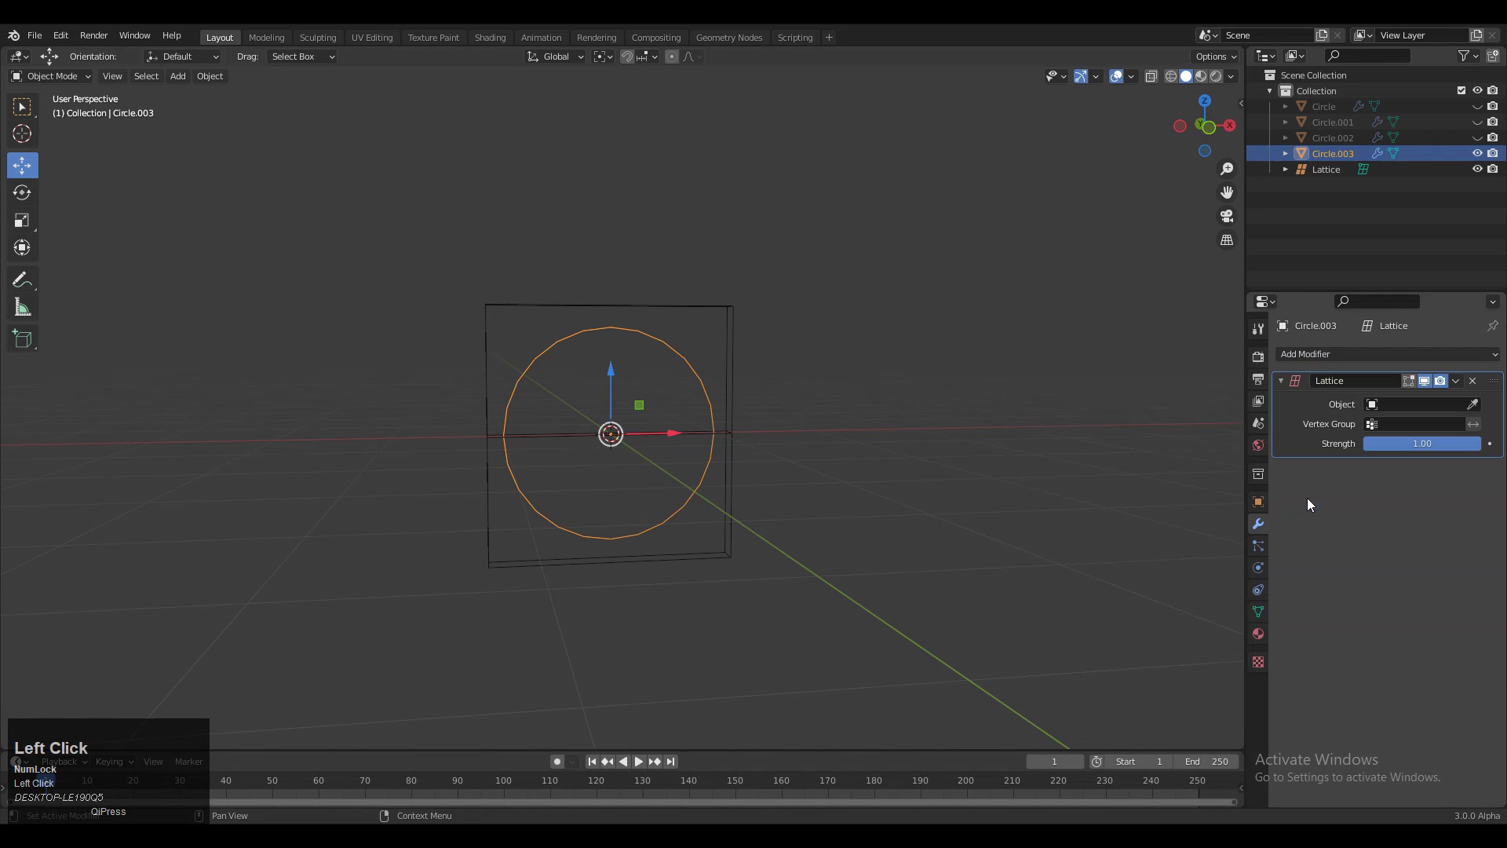
{"action": "middle_click_drag", "start_coordinate": [789, 502], "coordinate": [820, 532]}
{"action": "scroll", "coordinate": [820, 532], "scroll_direction": "up", "scroll_amount": 1}
{"action": "left_click", "coordinate": [1413, 405]}
{"action": "left_click", "coordinate": [1409, 429]}
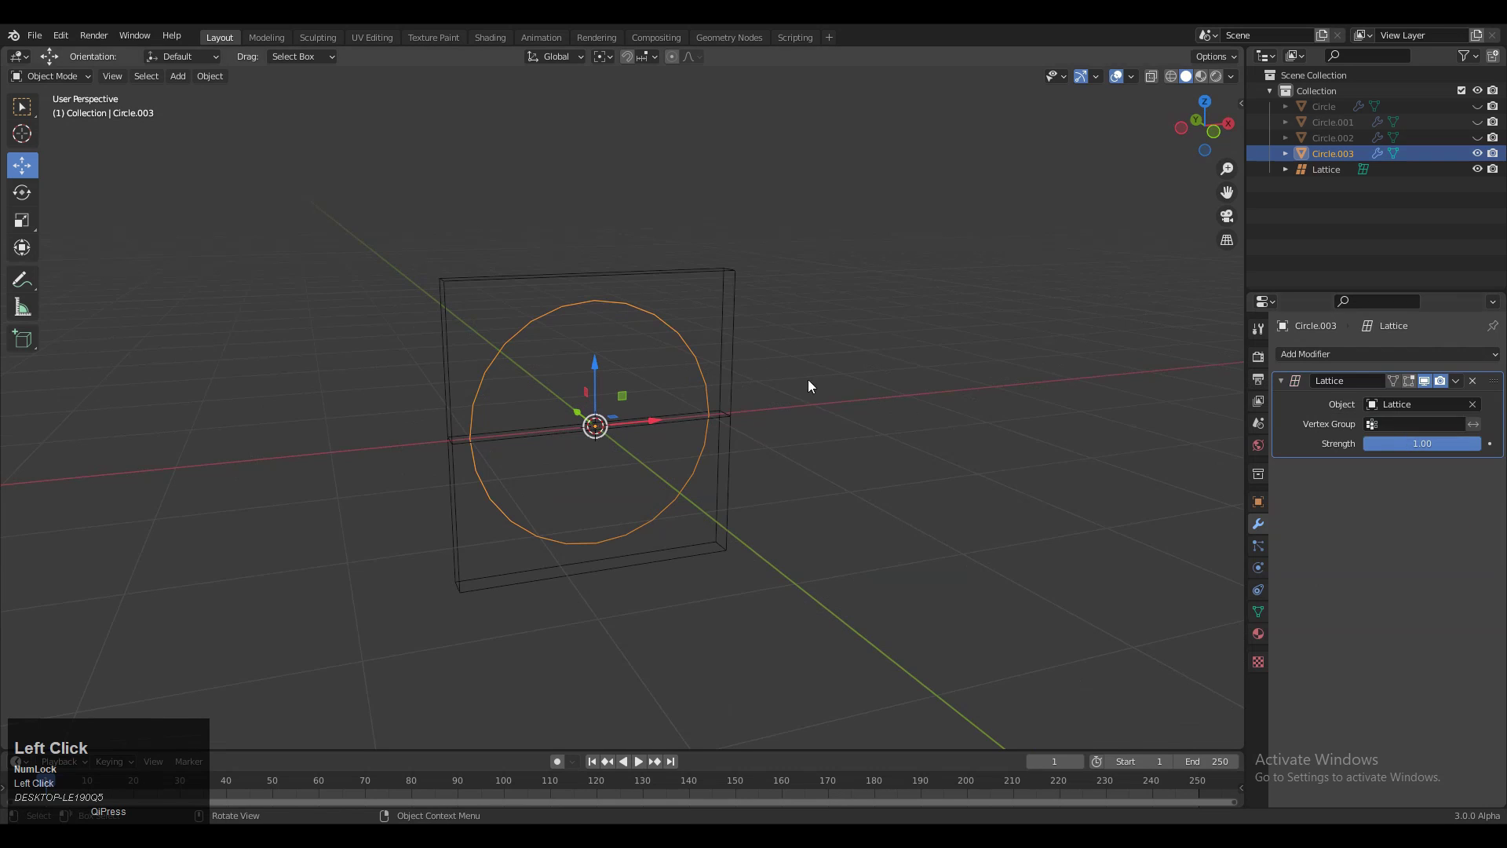
Select the lattice's four top points in Edit Mode and rotate them 90° in top view
{"action": "left_click", "coordinate": [685, 267]}
{"action": "key", "text": "Tab"}
{"action": "middle_click_drag", "start_coordinate": [300, 266], "coordinate": [532, 461]}
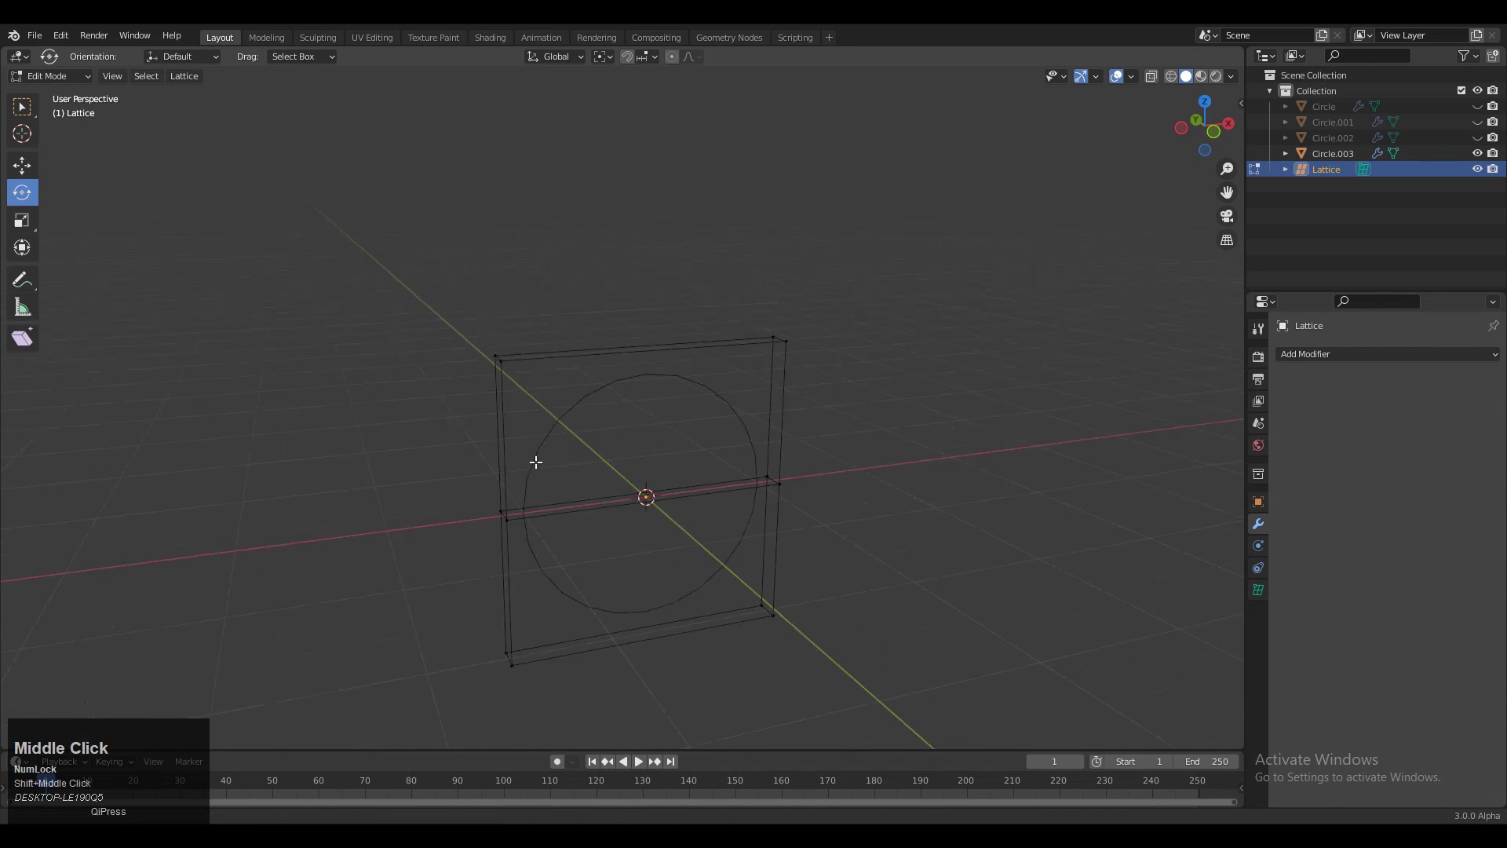
{"action": "scroll", "coordinate": [532, 461], "scroll_direction": "up", "scroll_amount": 2}
{"action": "left_click_drag", "start_coordinate": [593, 230], "coordinate": [355, 427]}
{"action": "left_click_drag", "start_coordinate": [919, 286], "coordinate": [825, 386], "text": "shift"}
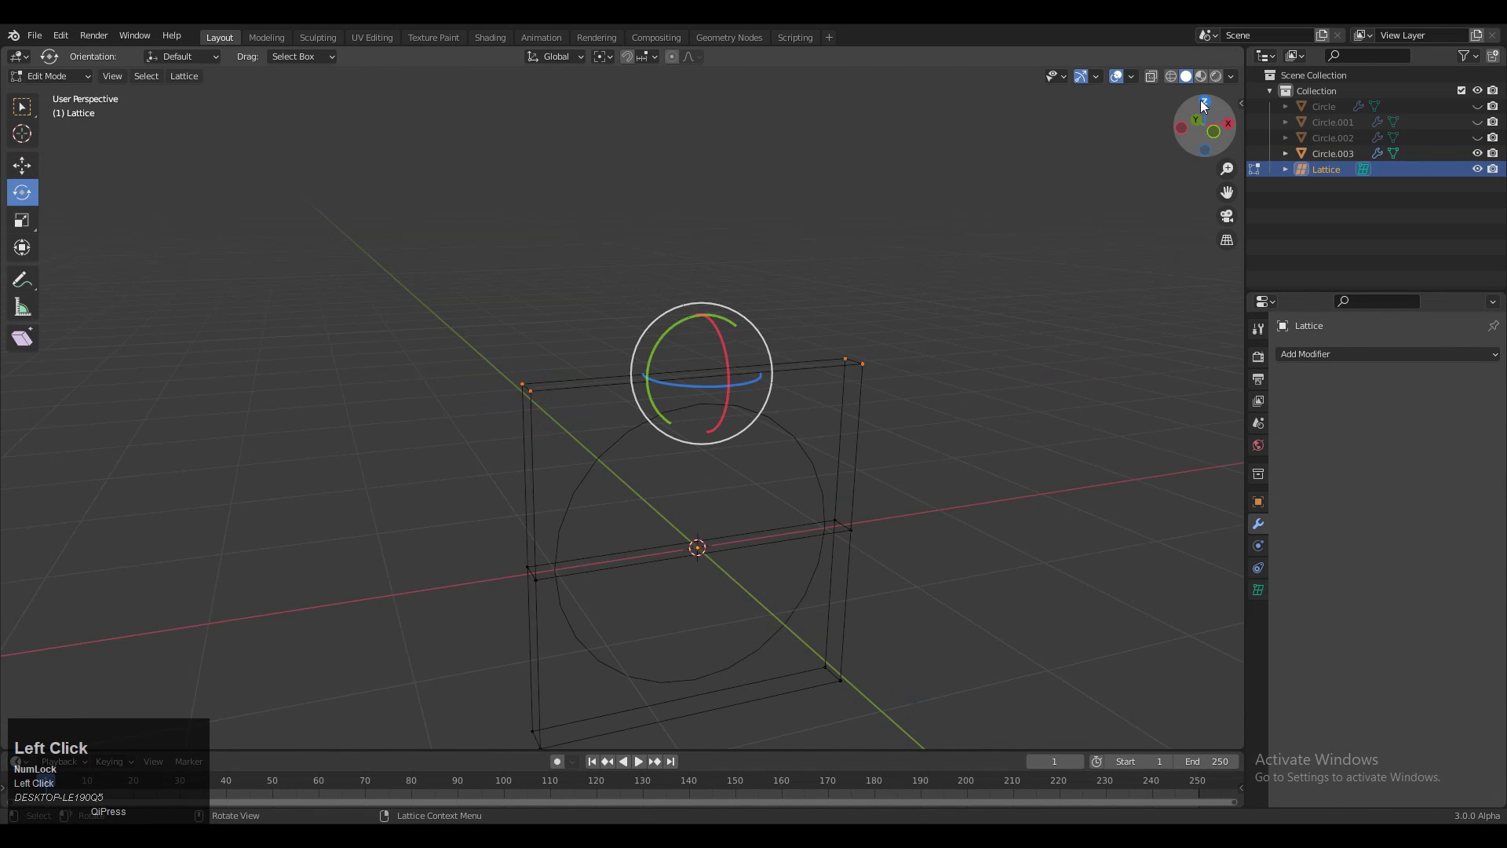
{"action": "left_click", "coordinate": [1205, 103]}
{"action": "key", "text": "r"}
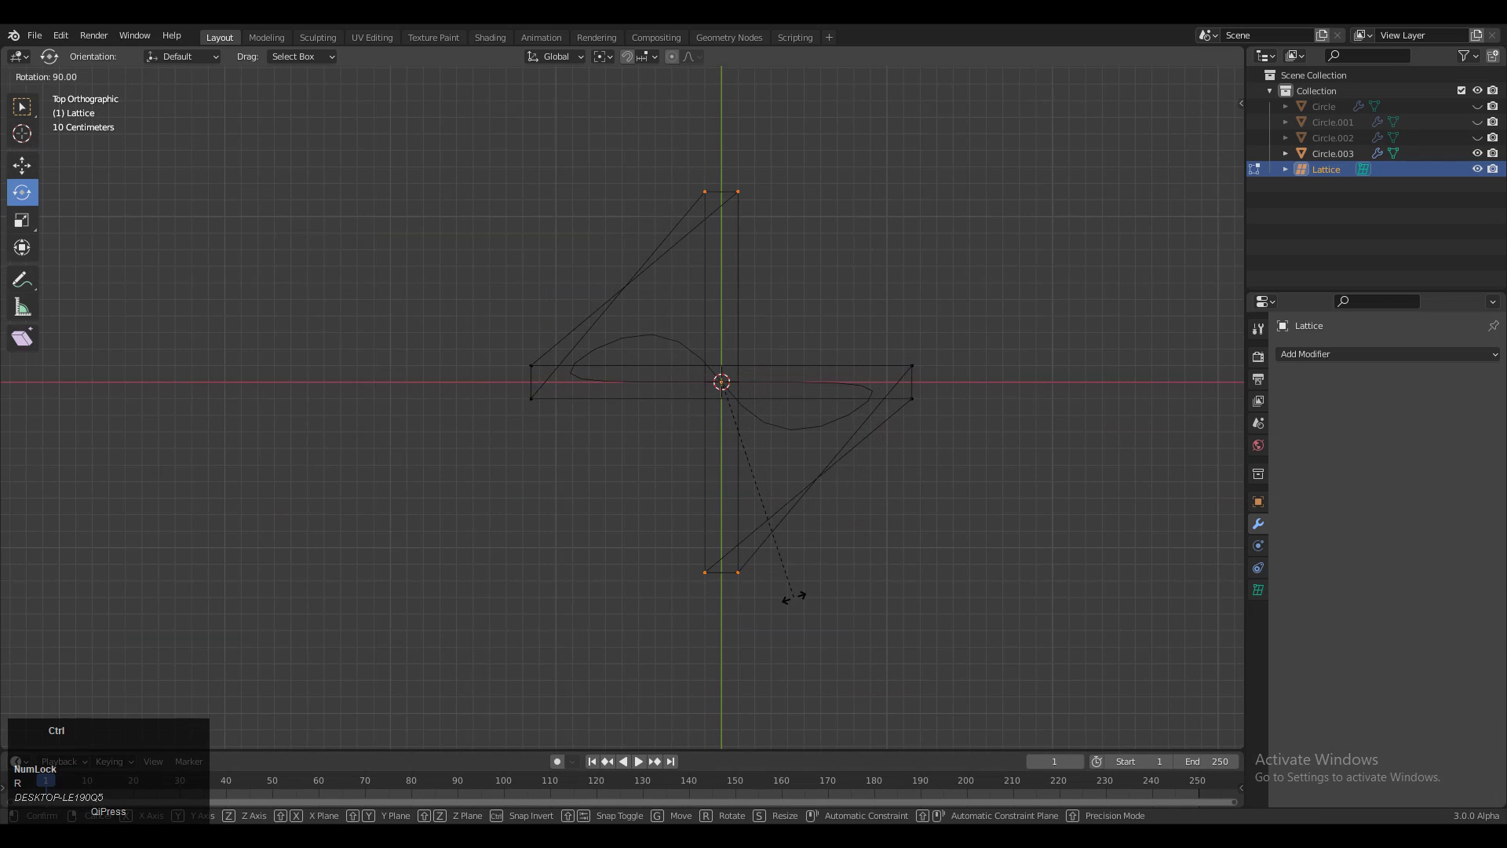
{"action": "left_click", "coordinate": [791, 599]}
Rotate the four points at the lattice's opposite end 90° in bottom view and return to Object Mode
{"action": "left_click", "coordinate": [1206, 127]}
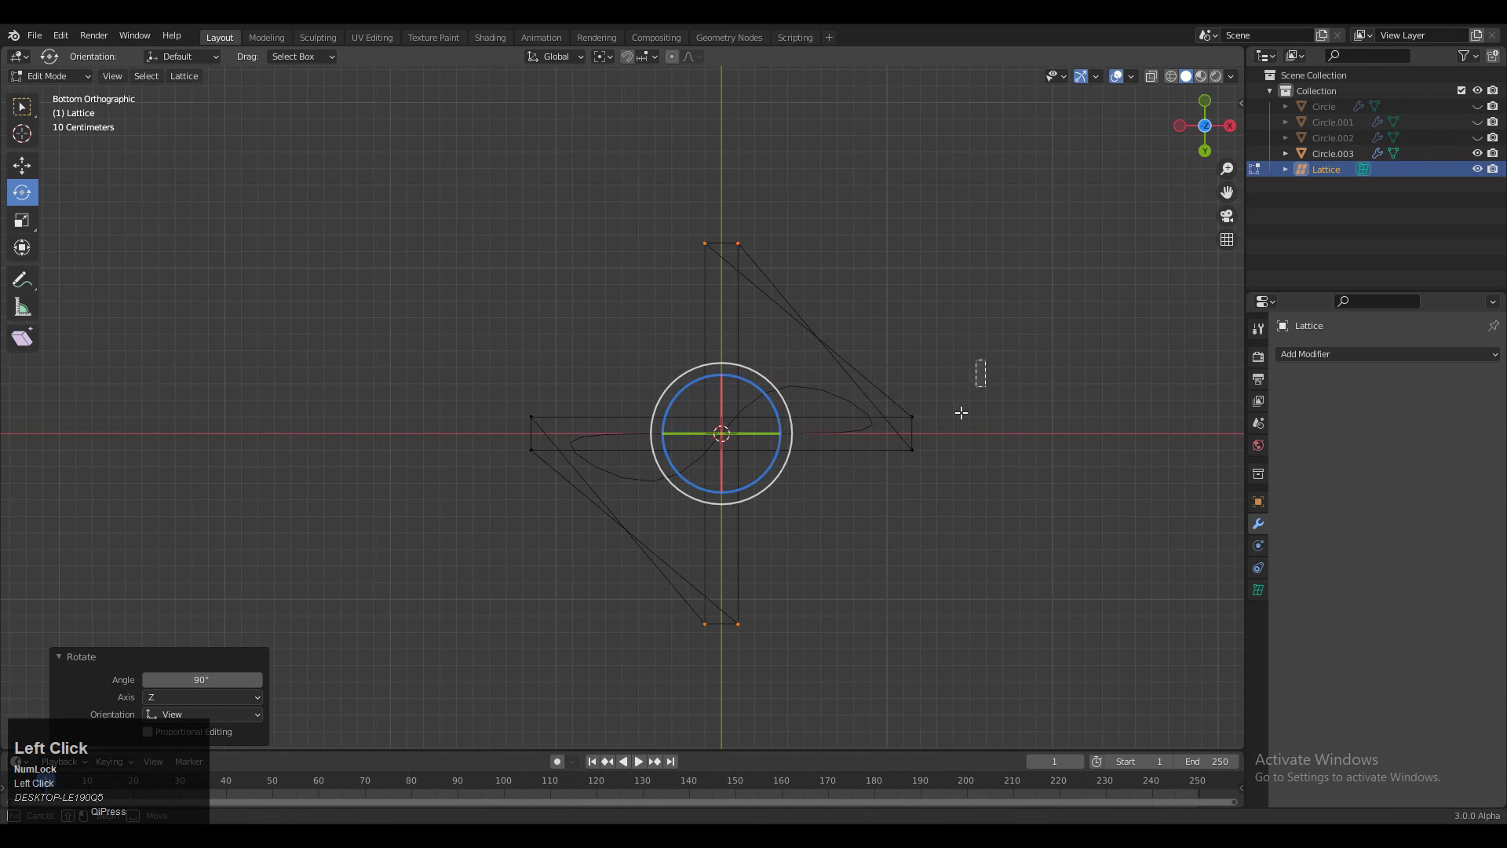
{"action": "left_click_drag", "start_coordinate": [962, 412], "coordinate": [884, 475]}
{"action": "left_click_drag", "start_coordinate": [599, 370], "coordinate": [494, 479], "text": "shift"}
{"action": "middle_click_drag", "start_coordinate": [691, 520], "coordinate": [745, 581]}
{"action": "middle_click_drag", "start_coordinate": [745, 581], "coordinate": [618, 613]}
{"action": "left_click_drag", "start_coordinate": [367, 327], "coordinate": [275, 448]}
{"action": "left_click_drag", "start_coordinate": [788, 259], "coordinate": [660, 393], "text": "shift"}
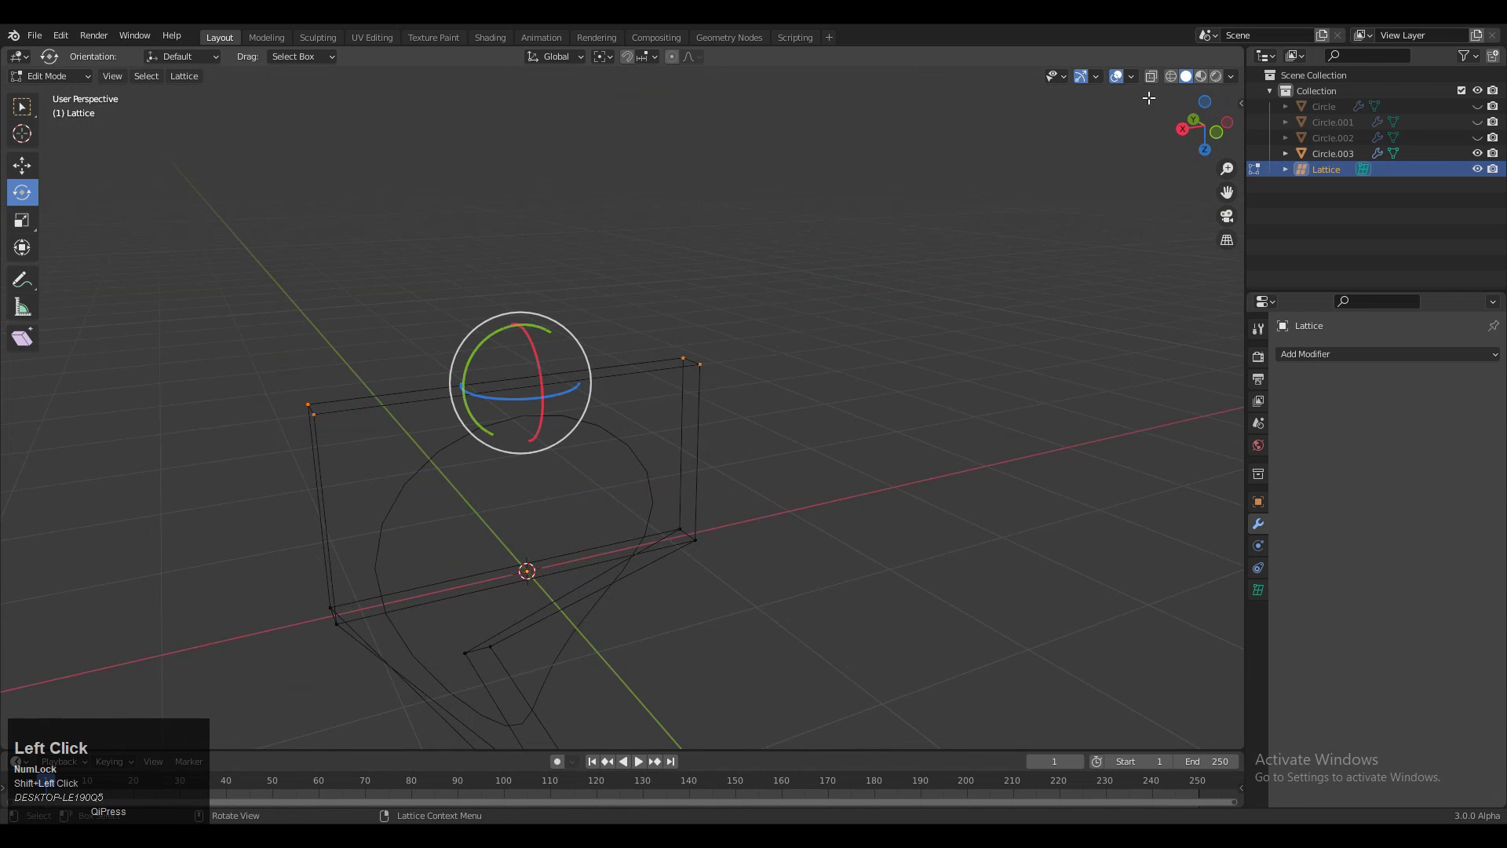
{"action": "left_click", "coordinate": [1206, 101]}
{"action": "middle_click", "coordinate": [1010, 303]}
{"action": "key", "text": "r"}
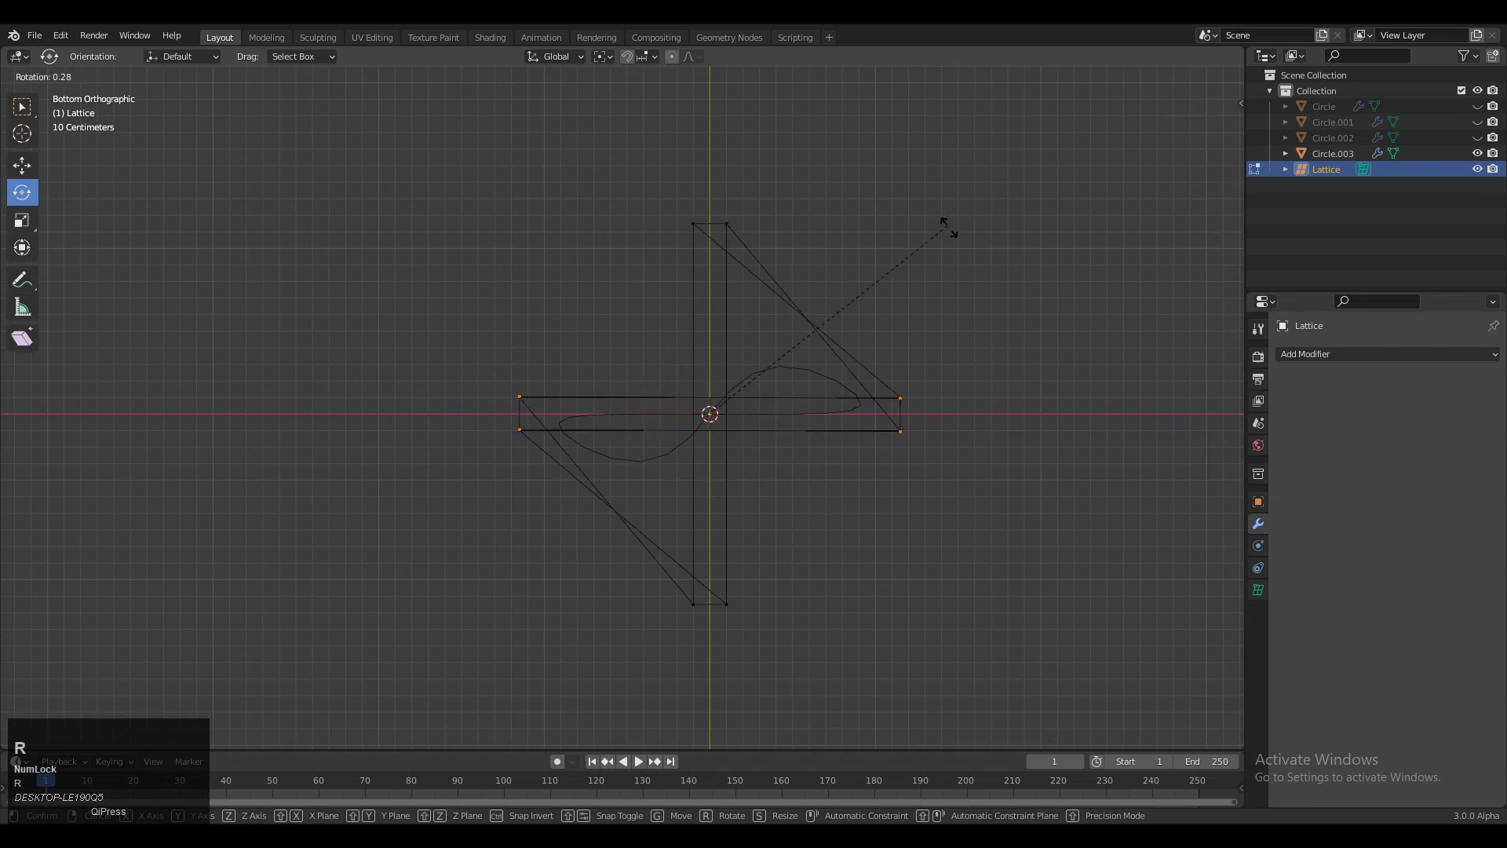
{"action": "left_click", "coordinate": [886, 647], "text": "ctrl"}
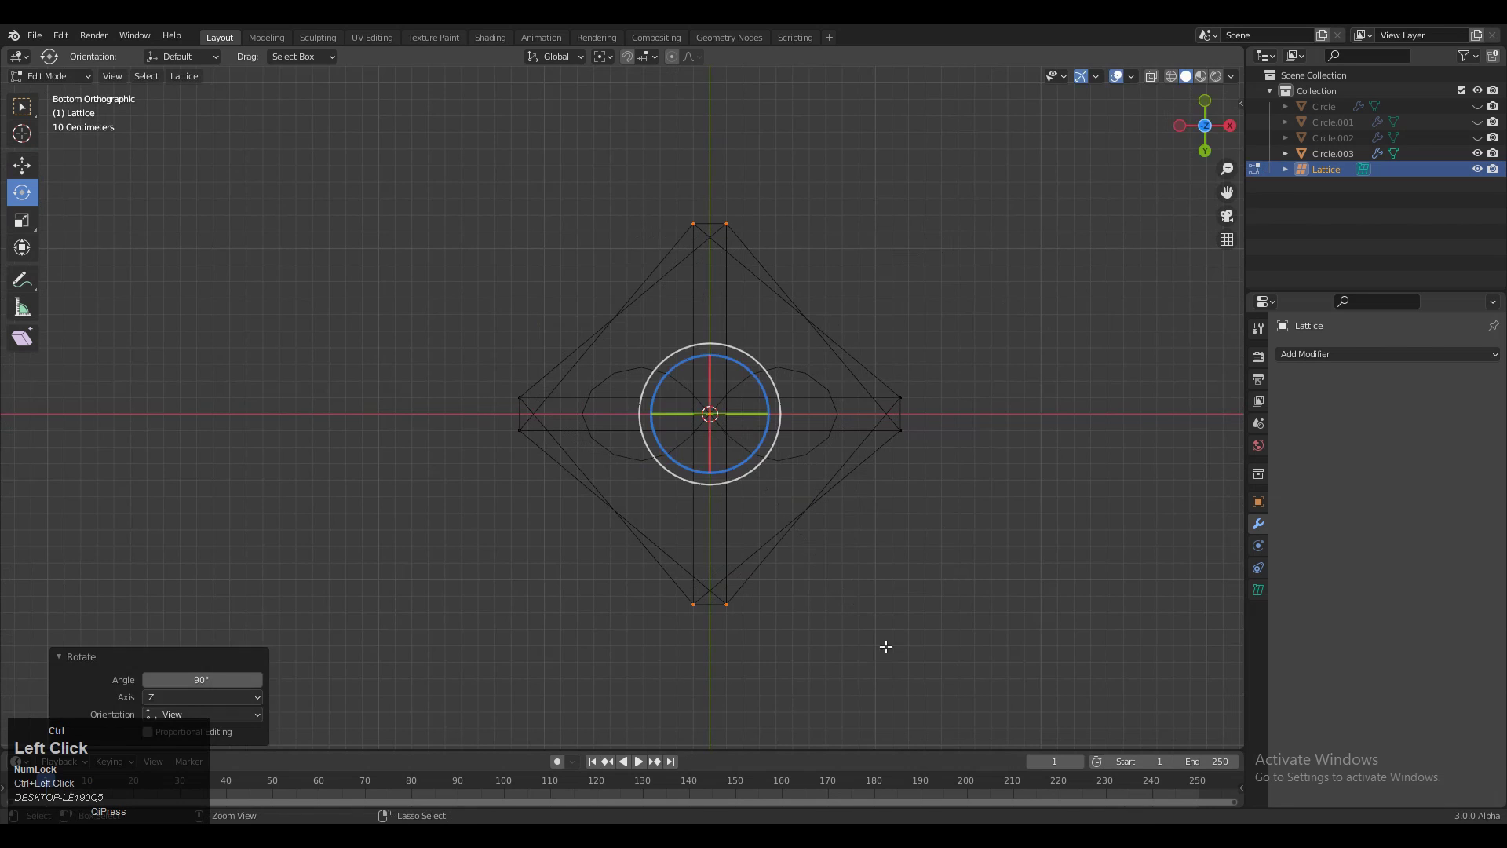
{"action": "middle_click_drag", "start_coordinate": [777, 407], "coordinate": [1155, 93]}
{"action": "key", "text": "Tab"}
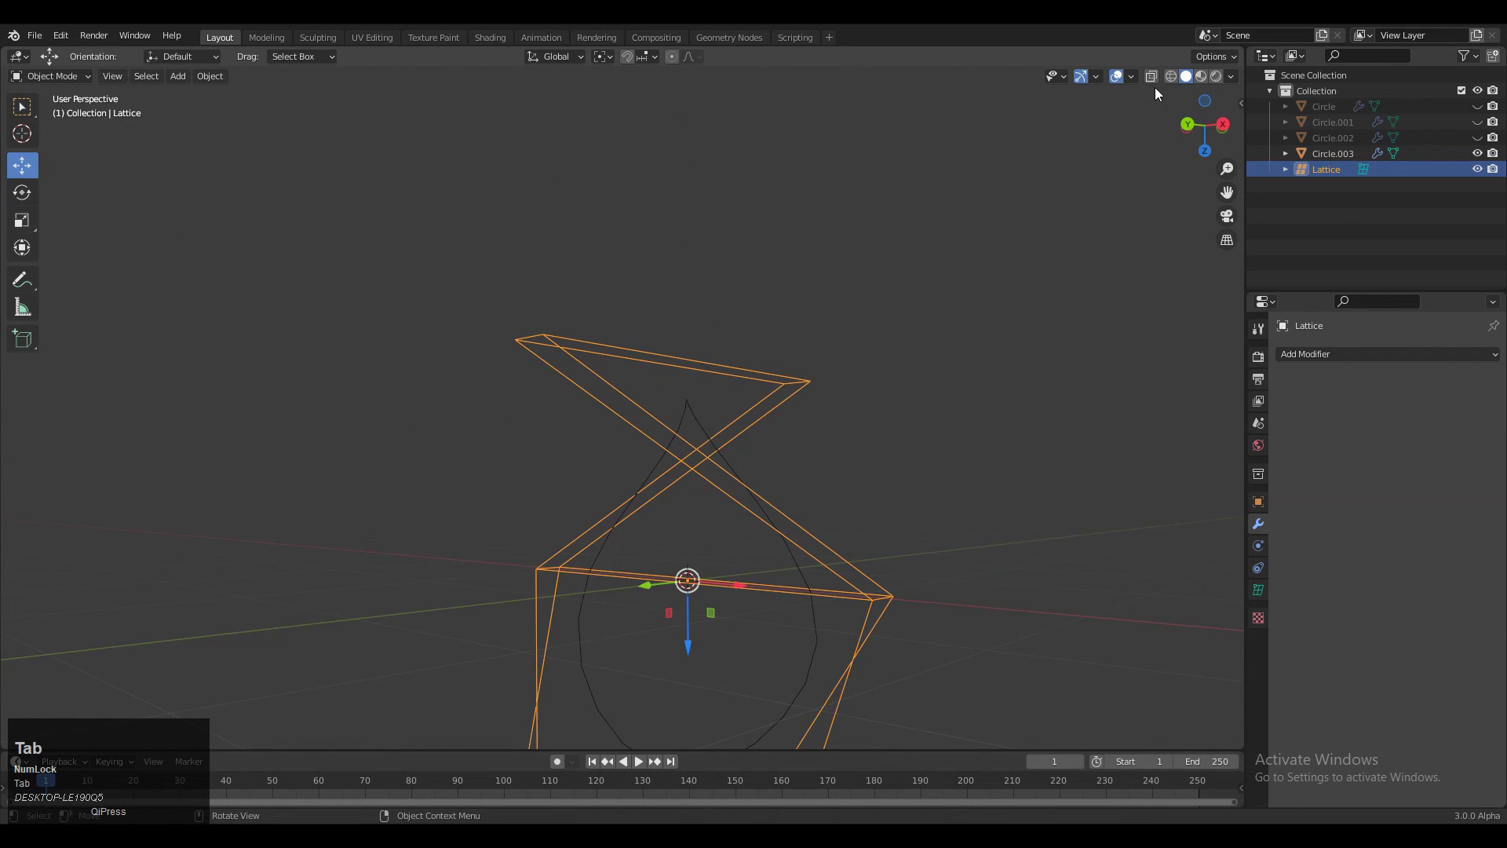
Apply the Lattice modifier on the circle
{"action": "middle_click_drag", "start_coordinate": [919, 390], "coordinate": [682, 326]}
{"action": "scroll", "coordinate": [819, 504], "scroll_direction": "down", "scroll_amount": 1}
{"action": "left_click", "coordinate": [818, 503]}
{"action": "scroll", "coordinate": [681, 327], "scroll_direction": "up", "scroll_amount": 1}
{"action": "left_click", "coordinate": [676, 326]}
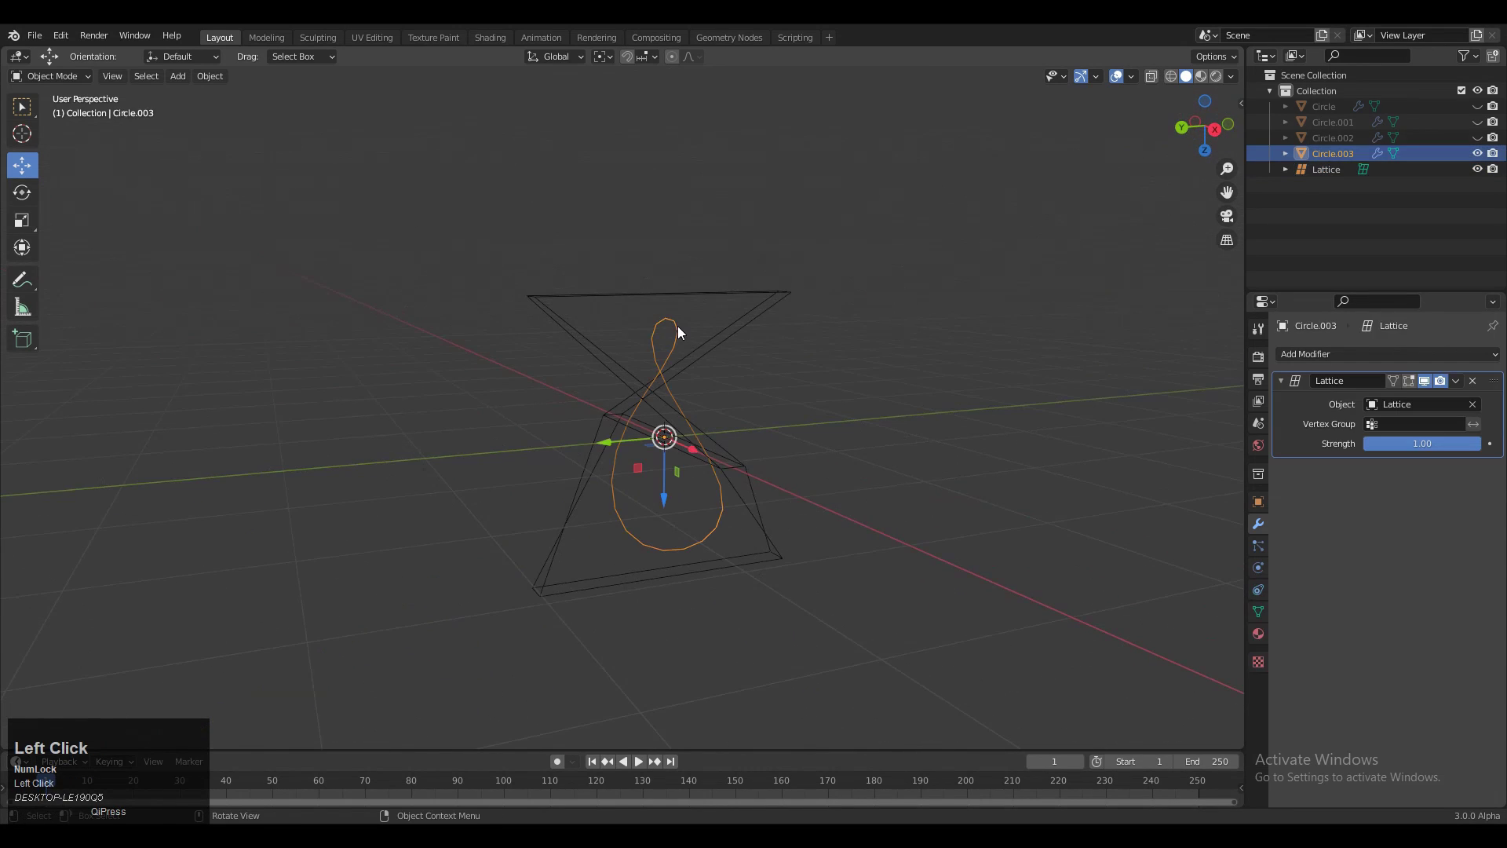
{"action": "left_click", "coordinate": [1458, 382]}
{"action": "left_click", "coordinate": [1435, 404]}
Delete the lattice object
{"action": "middle_click_drag", "start_coordinate": [813, 435], "coordinate": [881, 436]}
{"action": "left_click", "coordinate": [710, 296]}
{"action": "key", "text": "x"}
{"action": "left_click", "coordinate": [710, 296]}
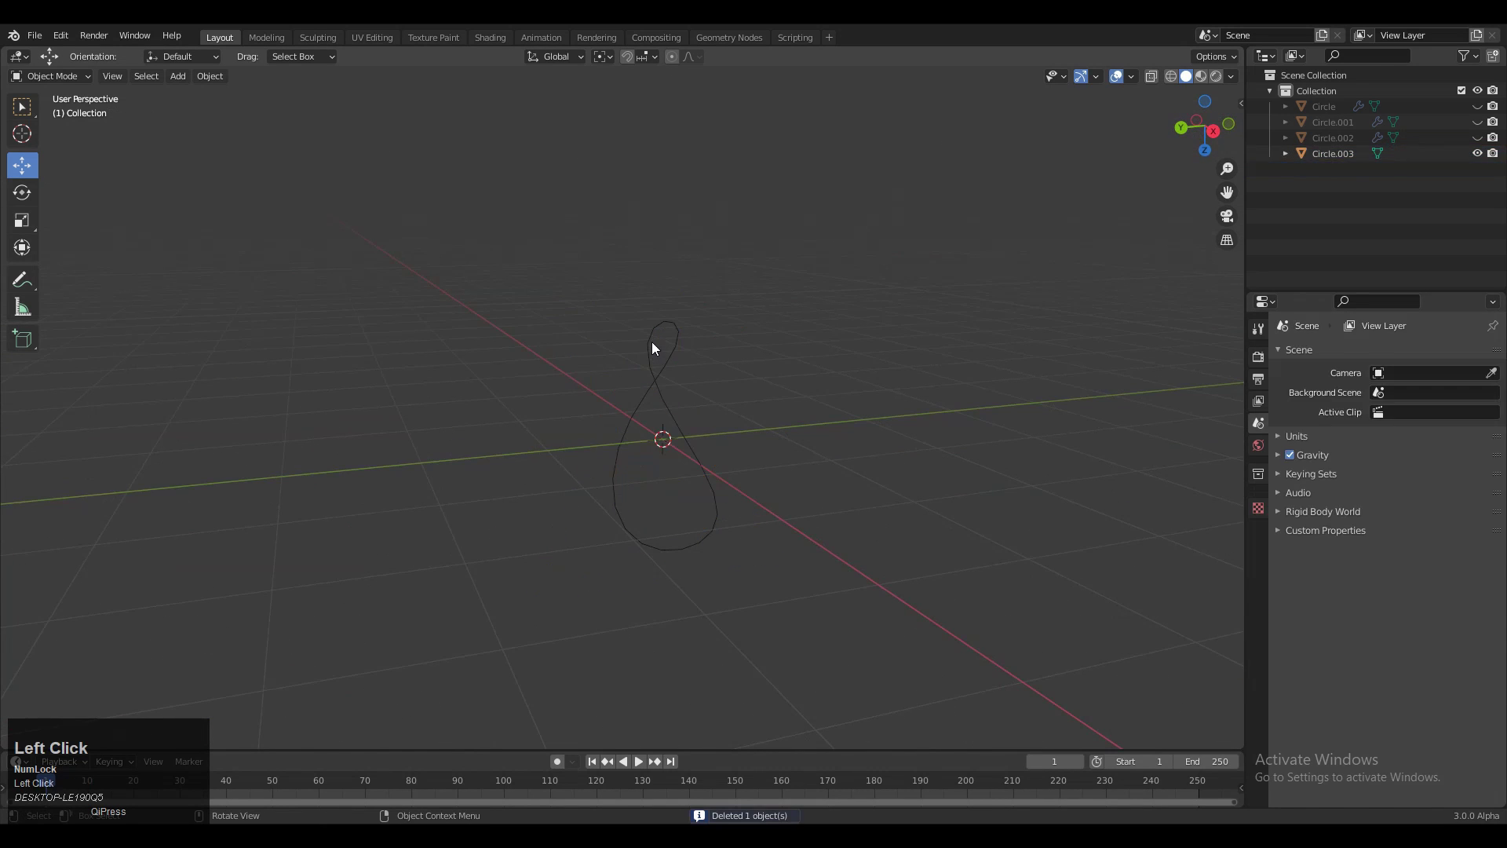
Fill the twisted circle with a face in Edit Mode and return to Object Mode
{"action": "left_click", "coordinate": [652, 342]}
{"action": "key", "text": "Tab"}
{"action": "middle_click_drag", "start_coordinate": [731, 370], "coordinate": [645, 372]}
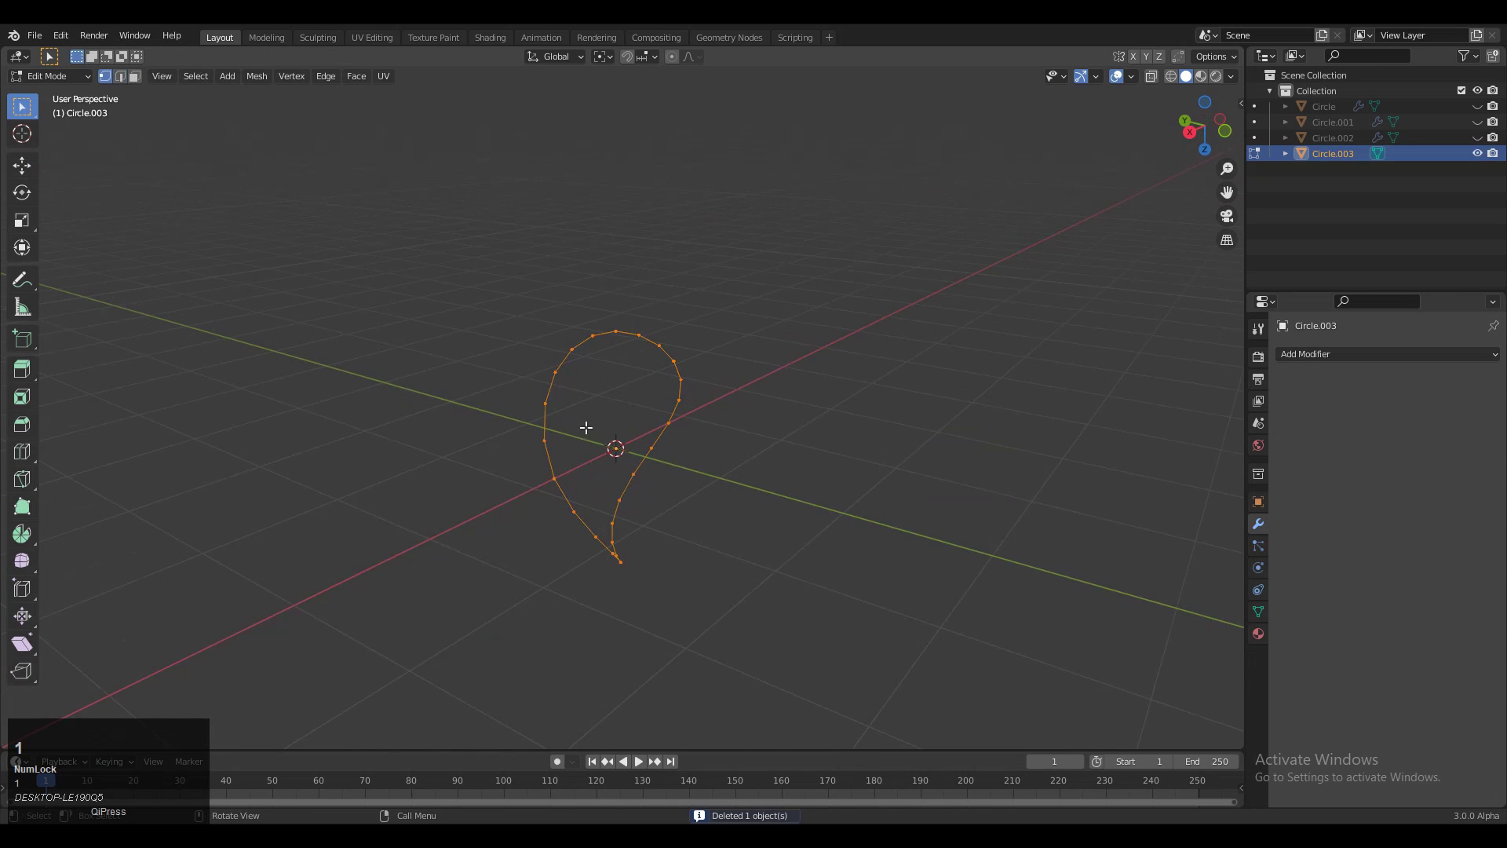
{"action": "middle_click_drag", "start_coordinate": [586, 428], "coordinate": [528, 397]}
{"action": "key", "text": "f"}
{"action": "key", "text": "Tab"}
{"action": "middle_click_drag", "start_coordinate": [697, 464], "coordinate": [599, 326]}
{"action": "key", "text": "Tab"}
{"action": "left_click", "coordinate": [630, 374]}
{"action": "left_click", "coordinate": [599, 325]}
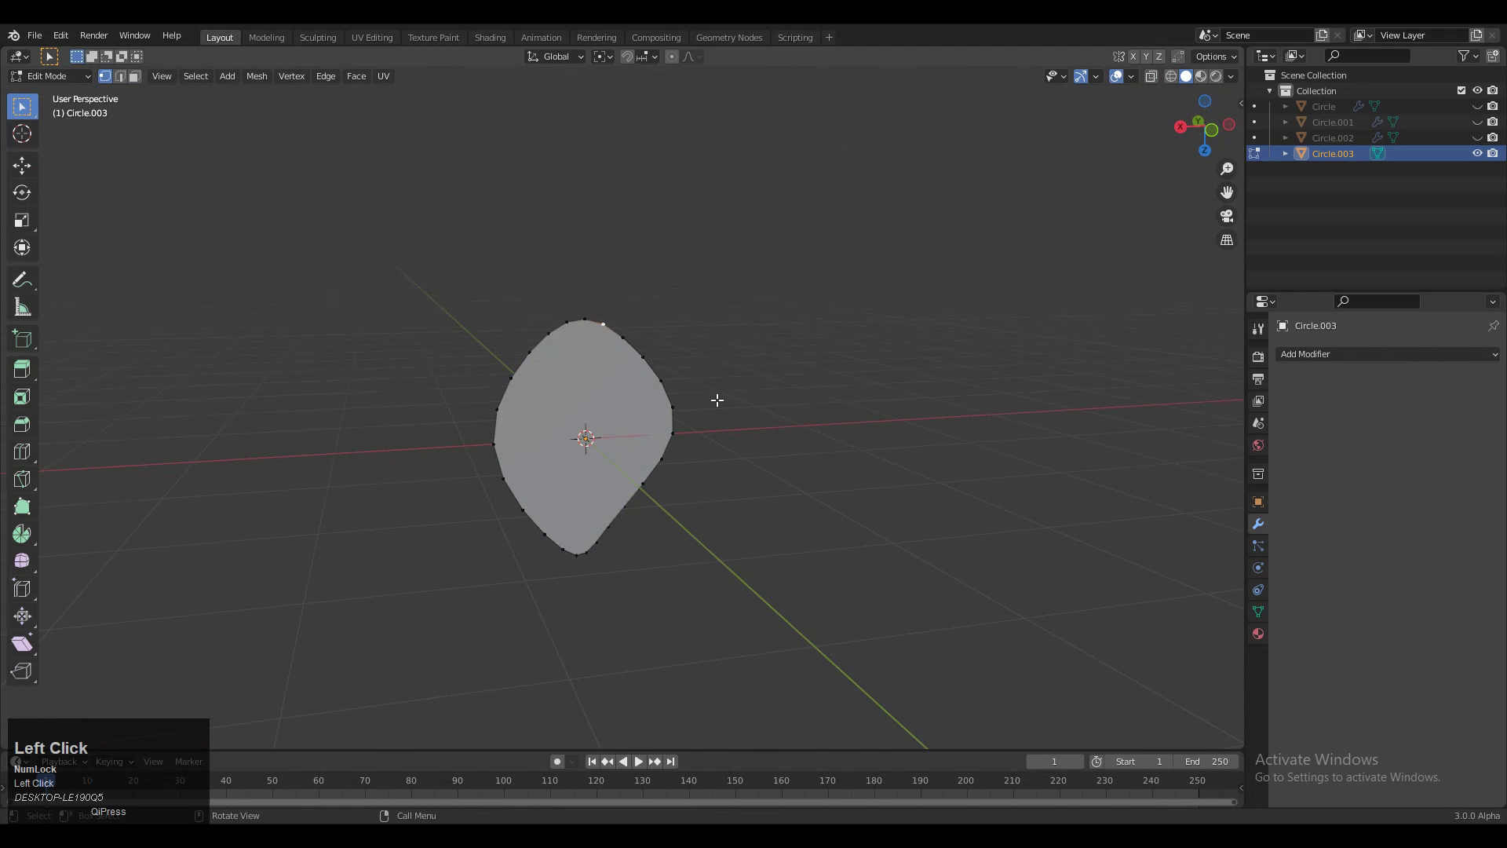
{"action": "middle_click_drag", "start_coordinate": [717, 401], "coordinate": [695, 406]}
{"action": "key", "text": "Tab"}
Add a Screw modifier to the filled circle
{"action": "left_click", "coordinate": [1320, 354]}
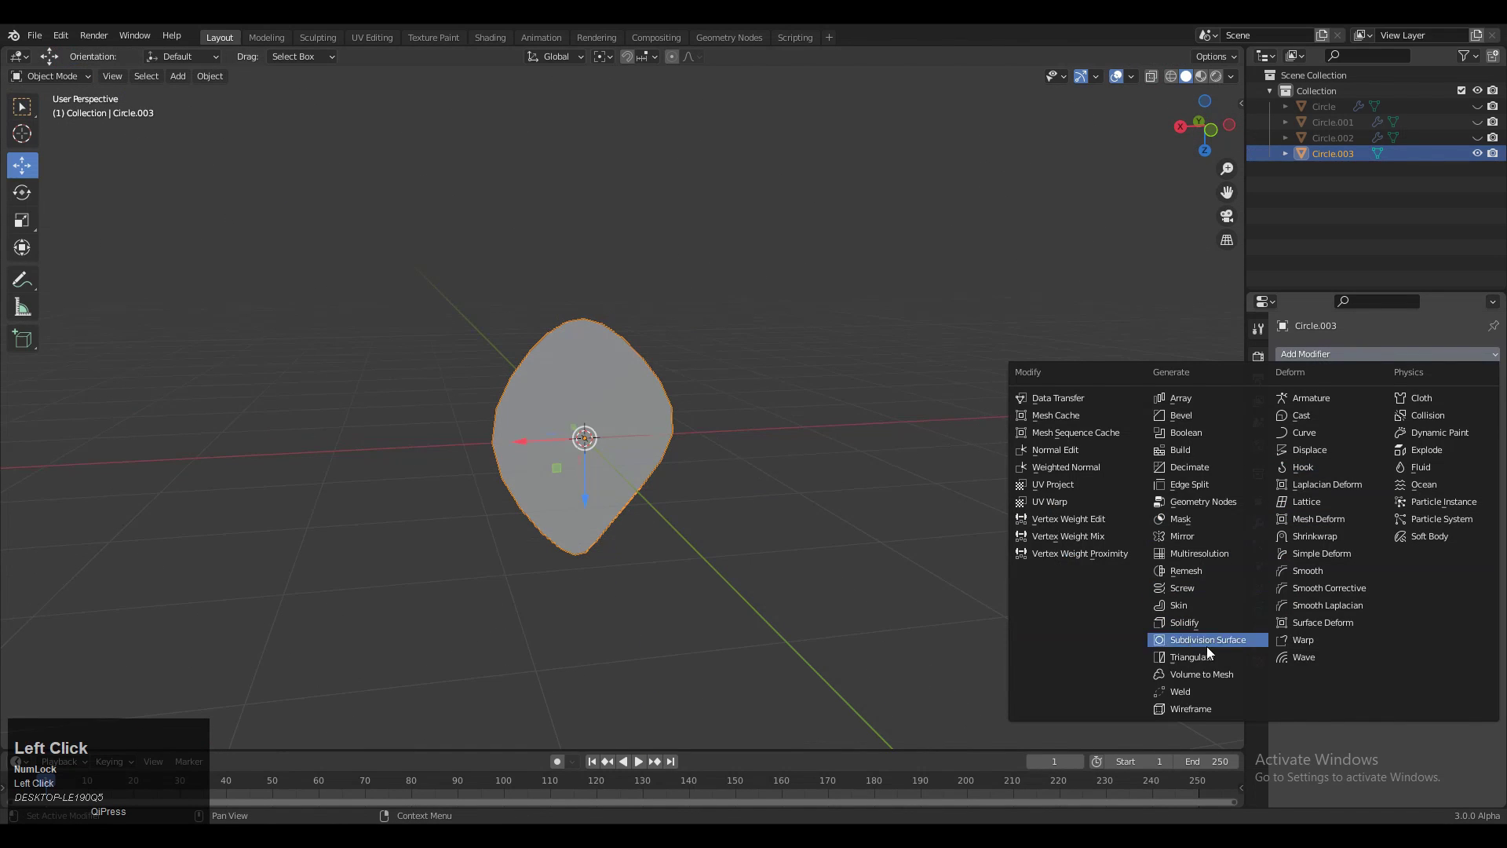
{"action": "left_click", "coordinate": [1208, 588]}
{"action": "middle_click_drag", "start_coordinate": [856, 542], "coordinate": [846, 447]}
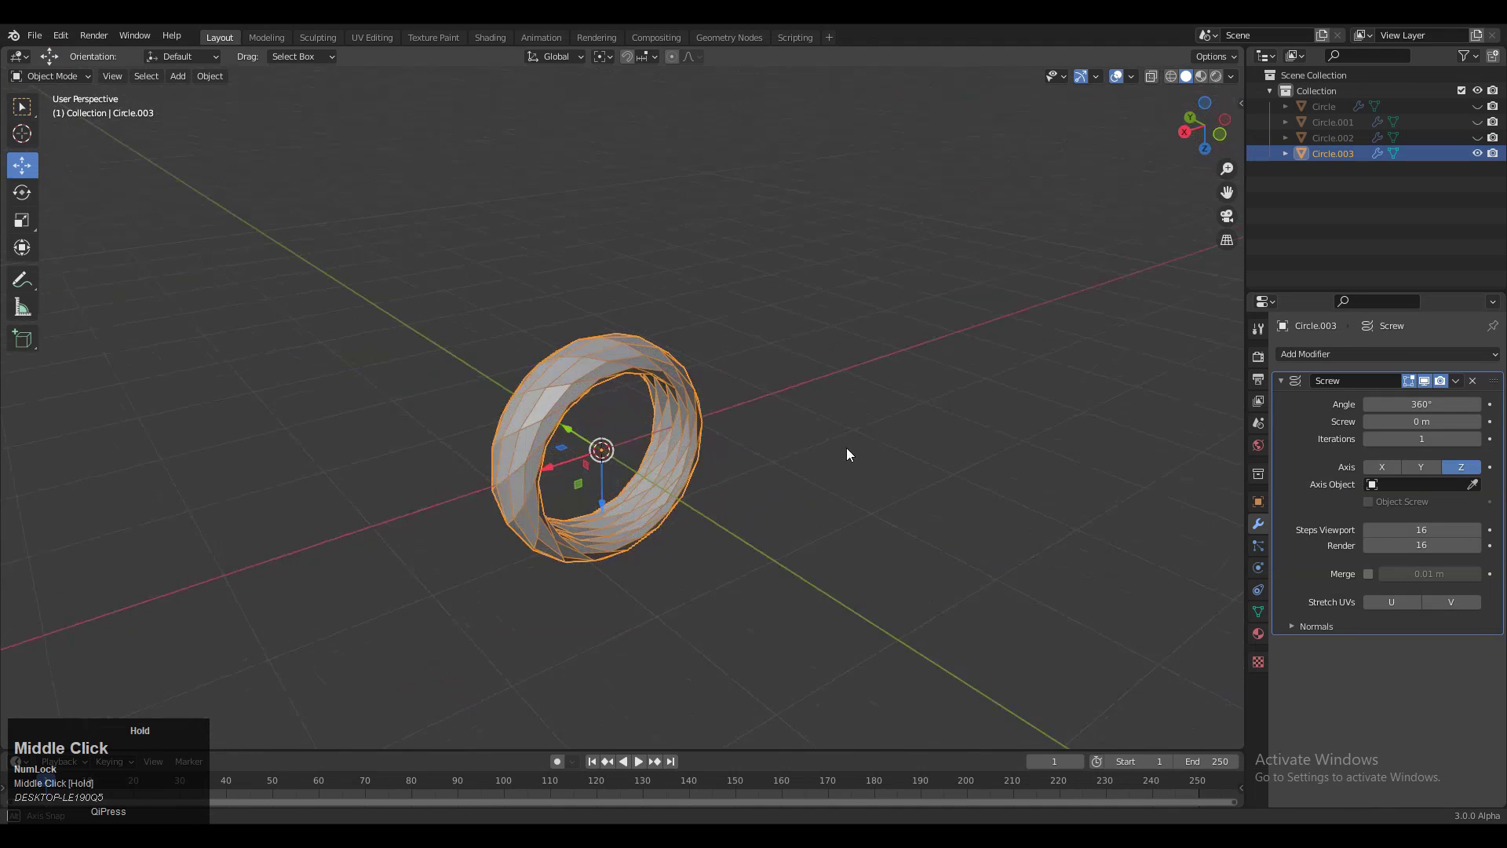
Try the Y, X and Z axes in the Screw modifier and compare the resulting shapes from several angles
{"action": "left_click", "coordinate": [1421, 466]}
{"action": "middle_click_drag", "start_coordinate": [902, 393], "coordinate": [864, 447]}
{"action": "left_click", "coordinate": [1388, 469]}
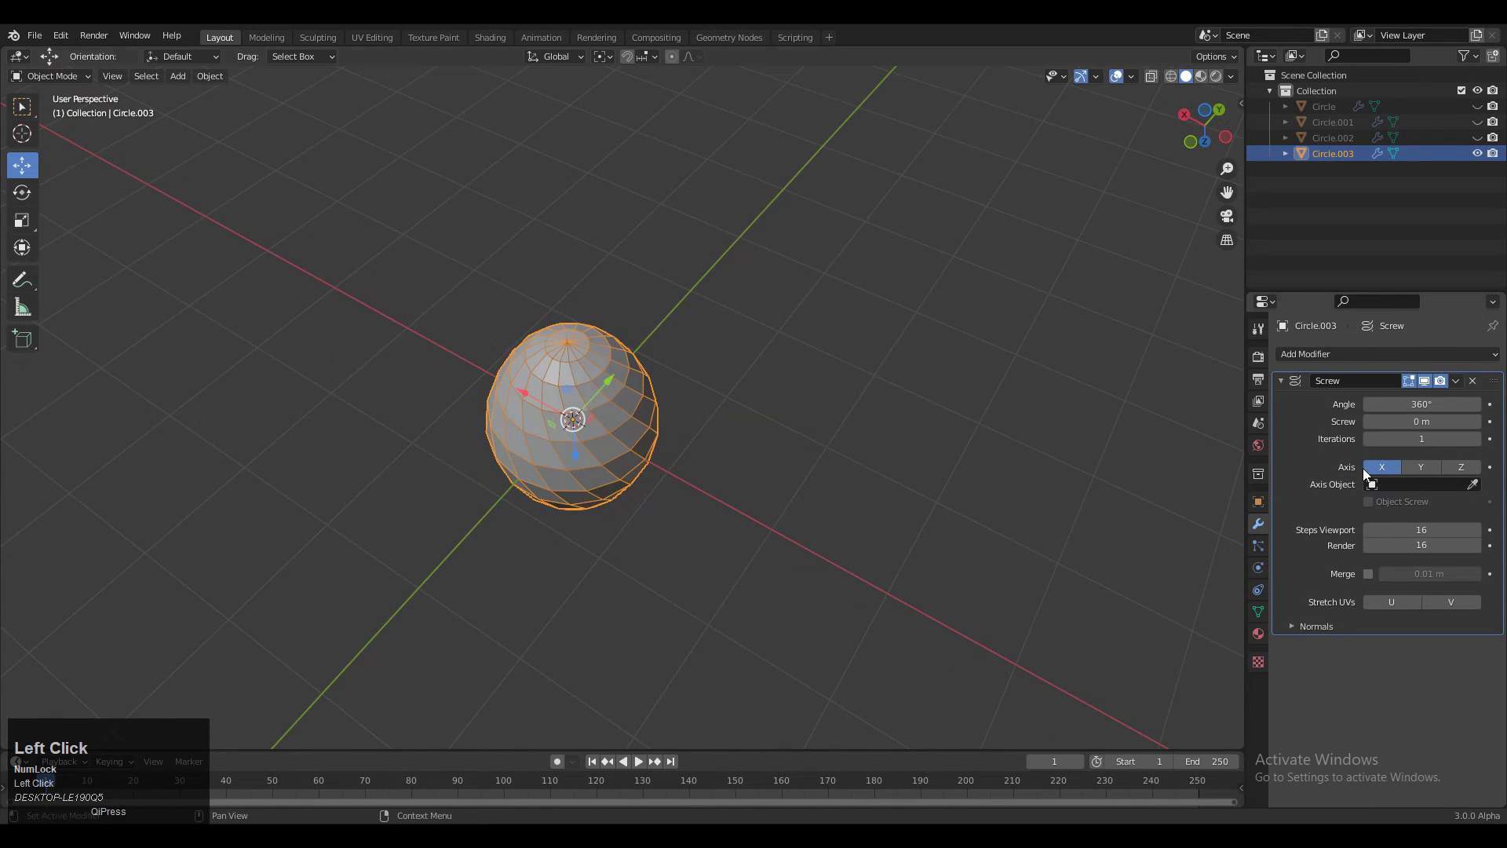
{"action": "middle_click_drag", "start_coordinate": [785, 377], "coordinate": [707, 408]}
{"action": "middle_click_drag", "start_coordinate": [903, 408], "coordinate": [1392, 510]}
{"action": "left_click", "coordinate": [1420, 467]}
{"action": "middle_click_drag", "start_coordinate": [986, 560], "coordinate": [861, 563]}
{"action": "scroll", "coordinate": [861, 562], "scroll_direction": "down", "scroll_amount": 1}
{"action": "left_click", "coordinate": [1461, 466]}
{"action": "middle_click_drag", "start_coordinate": [1242, 503], "coordinate": [623, 431]}
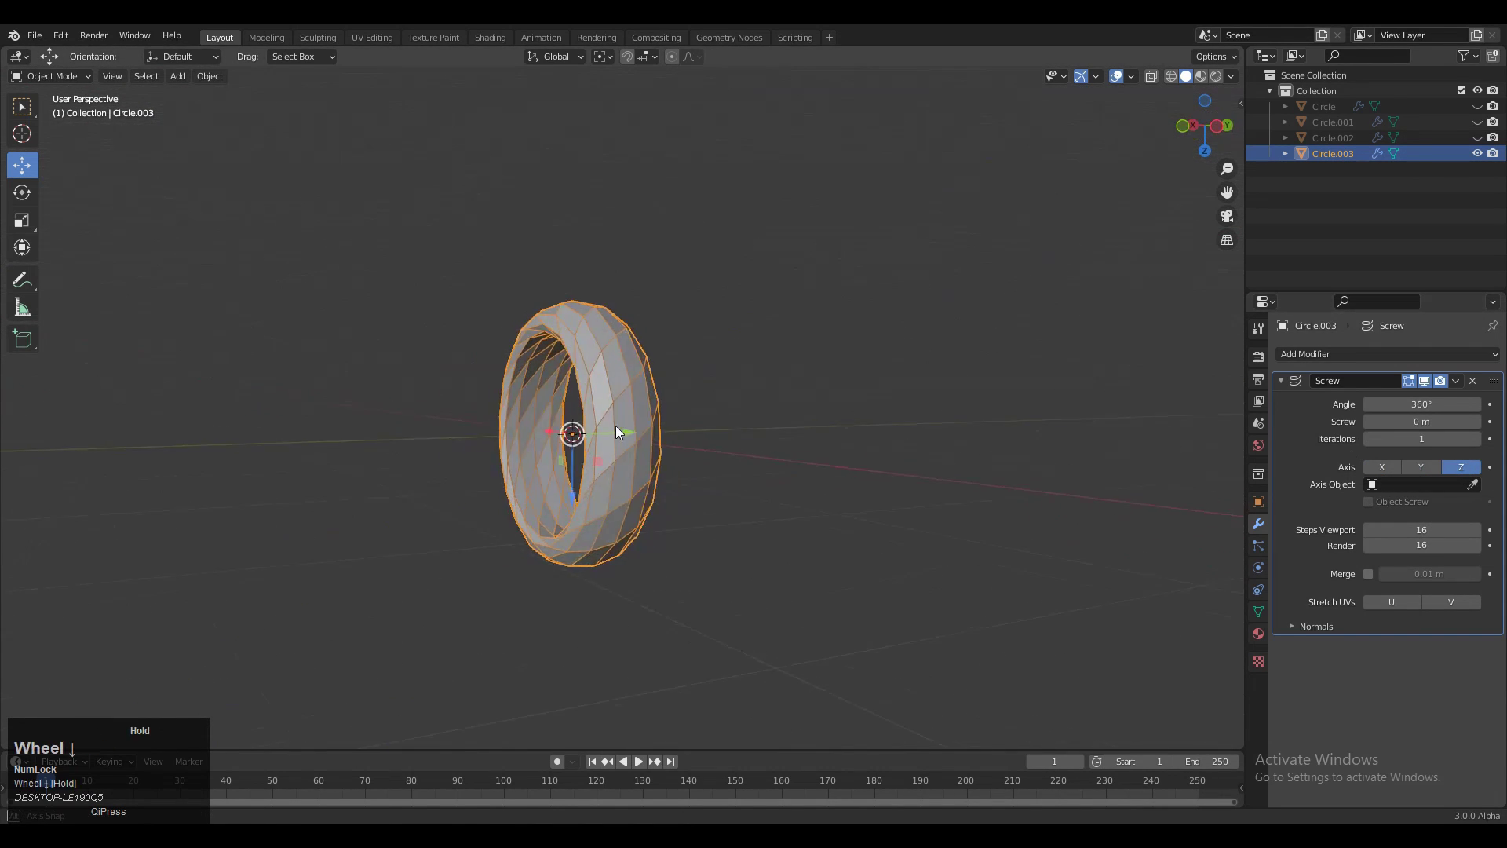
{"action": "scroll", "coordinate": [622, 431], "scroll_direction": "down", "scroll_amount": 2}
Set the Screw modifier's axis to X
{"action": "left_click", "coordinate": [1382, 466]}
{"action": "scroll", "coordinate": [724, 402], "scroll_direction": "up", "scroll_amount": 1}
{"action": "scroll", "coordinate": [725, 403], "scroll_direction": "up", "scroll_amount": 8}
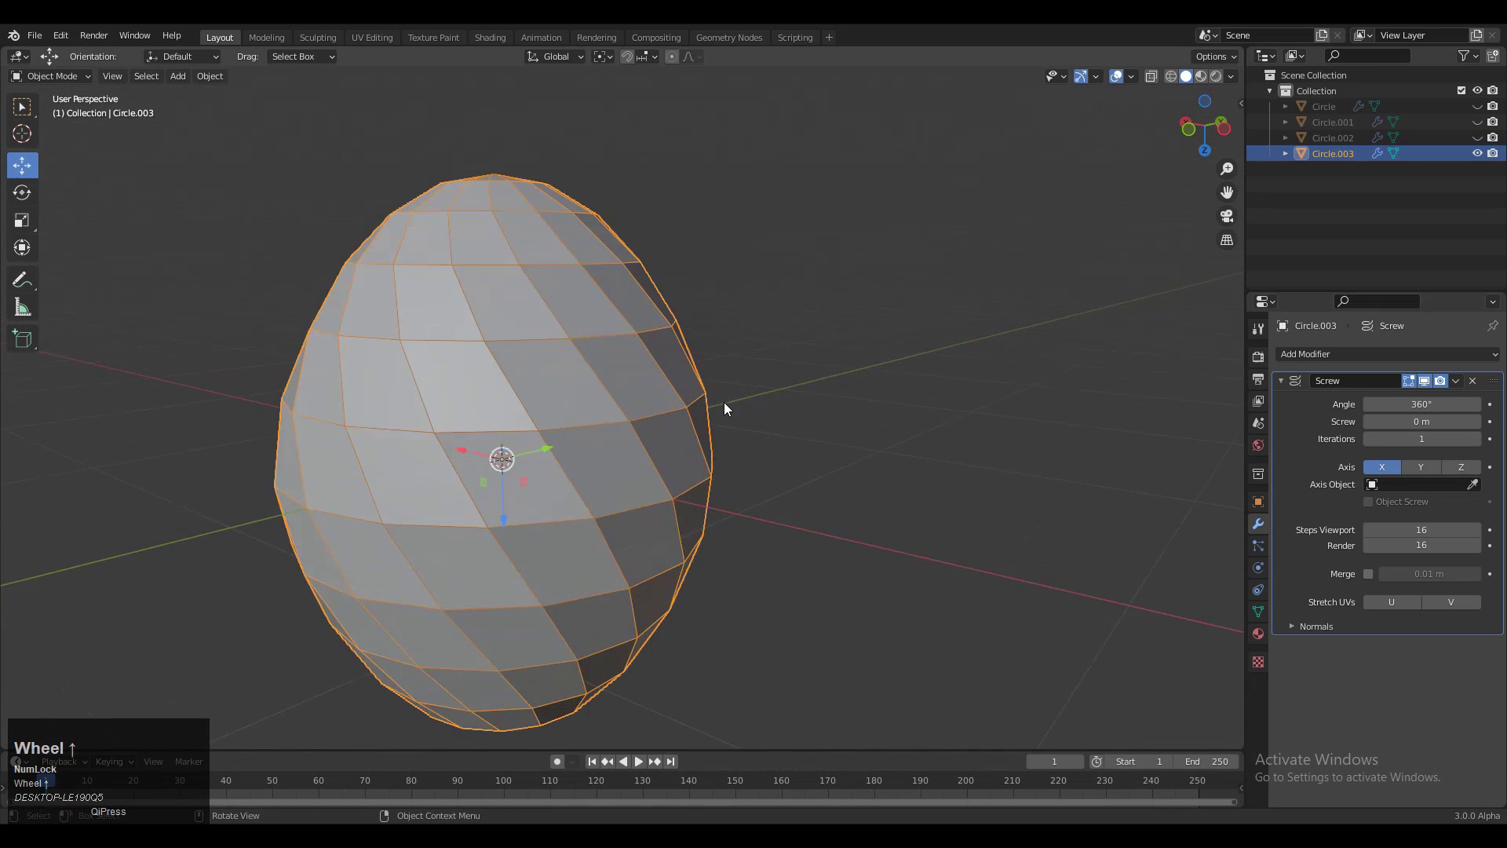
Examine the screwed mesh and its original vertices up close in Edit Mode
{"action": "middle_click_drag", "start_coordinate": [725, 403], "coordinate": [644, 495]}
{"action": "key", "text": "Tab"}
{"action": "middle_click_drag", "start_coordinate": [605, 229], "coordinate": [667, 422], "text": "shift"}
{"action": "scroll", "coordinate": [787, 497], "scroll_direction": "up", "scroll_amount": 5}
{"action": "middle_click_drag", "start_coordinate": [788, 498], "coordinate": [794, 339]}
{"action": "scroll", "coordinate": [808, 397], "scroll_direction": "up", "scroll_amount": 5}
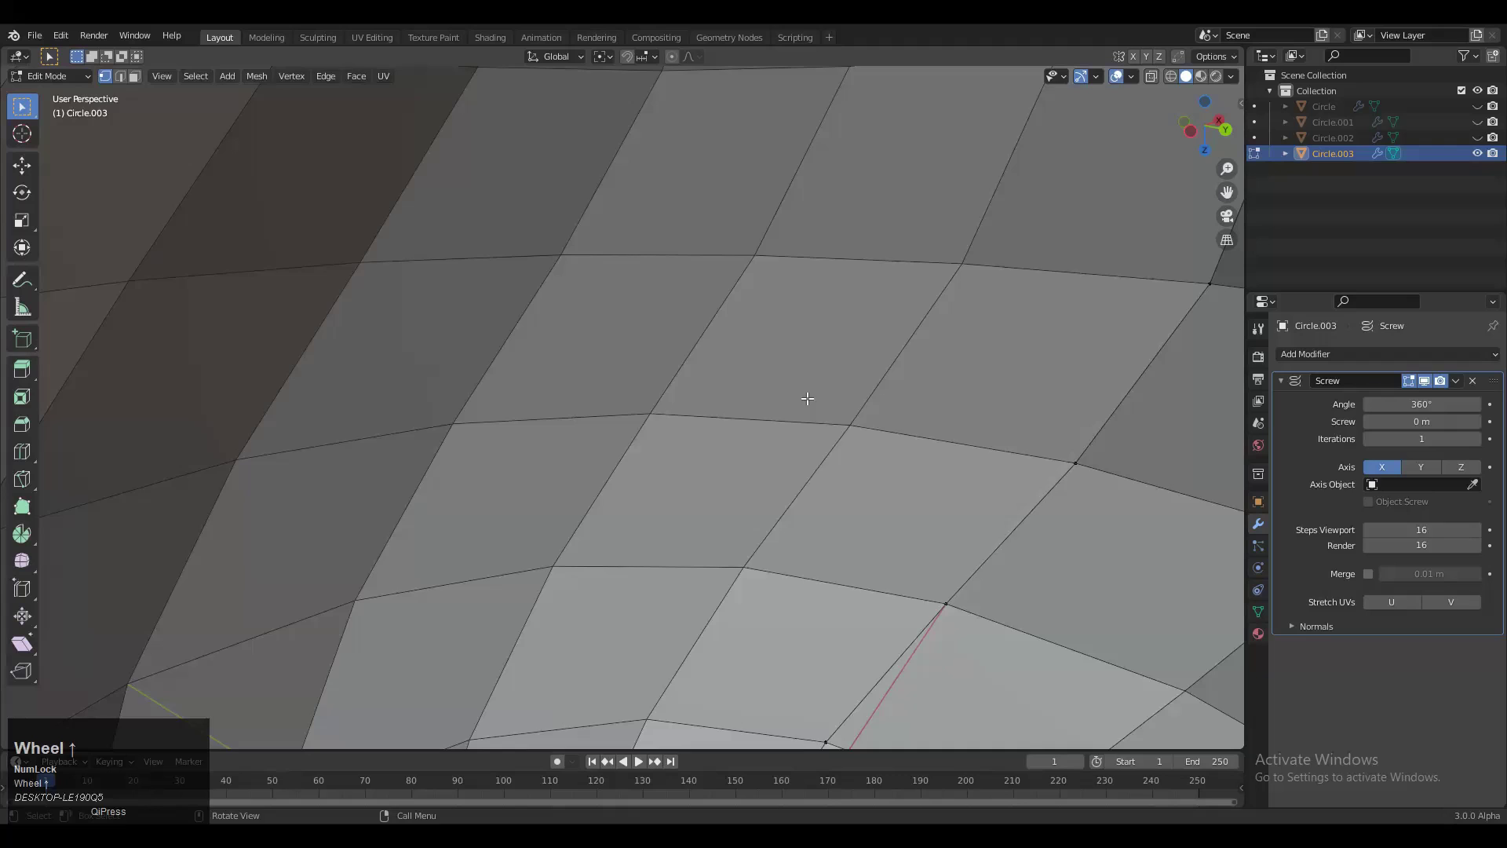
{"action": "middle_click_drag", "start_coordinate": [683, 383], "coordinate": [479, 345], "text": "shift"}
{"action": "middle_click_drag", "start_coordinate": [479, 345], "coordinate": [656, 340], "text": "ctrl"}
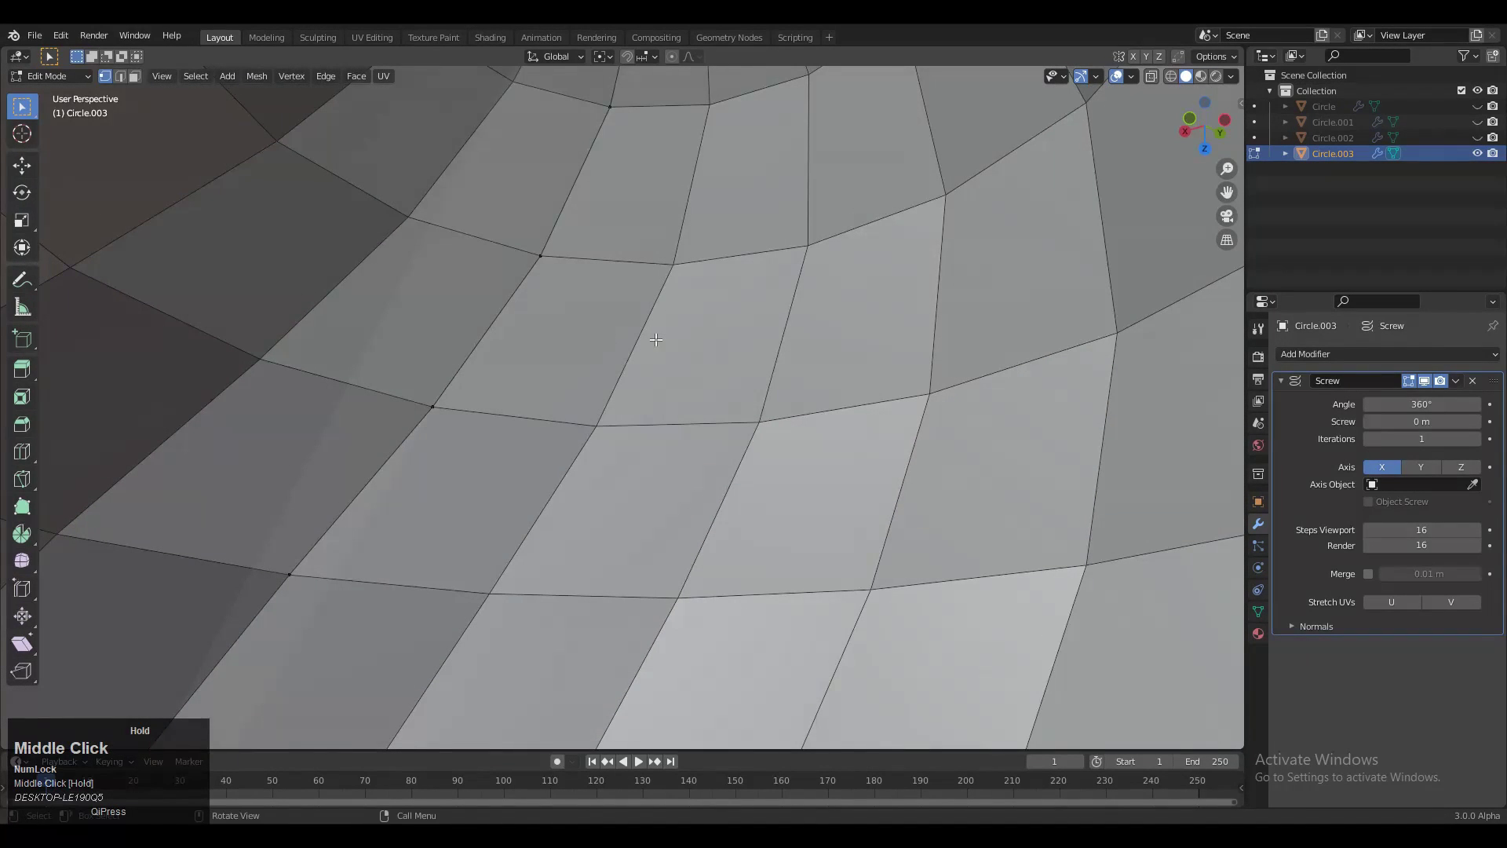
Select the vertices along one half of the original twisted circle profile and delete them, keeping the opposite half
{"action": "key", "text": "Tab"}
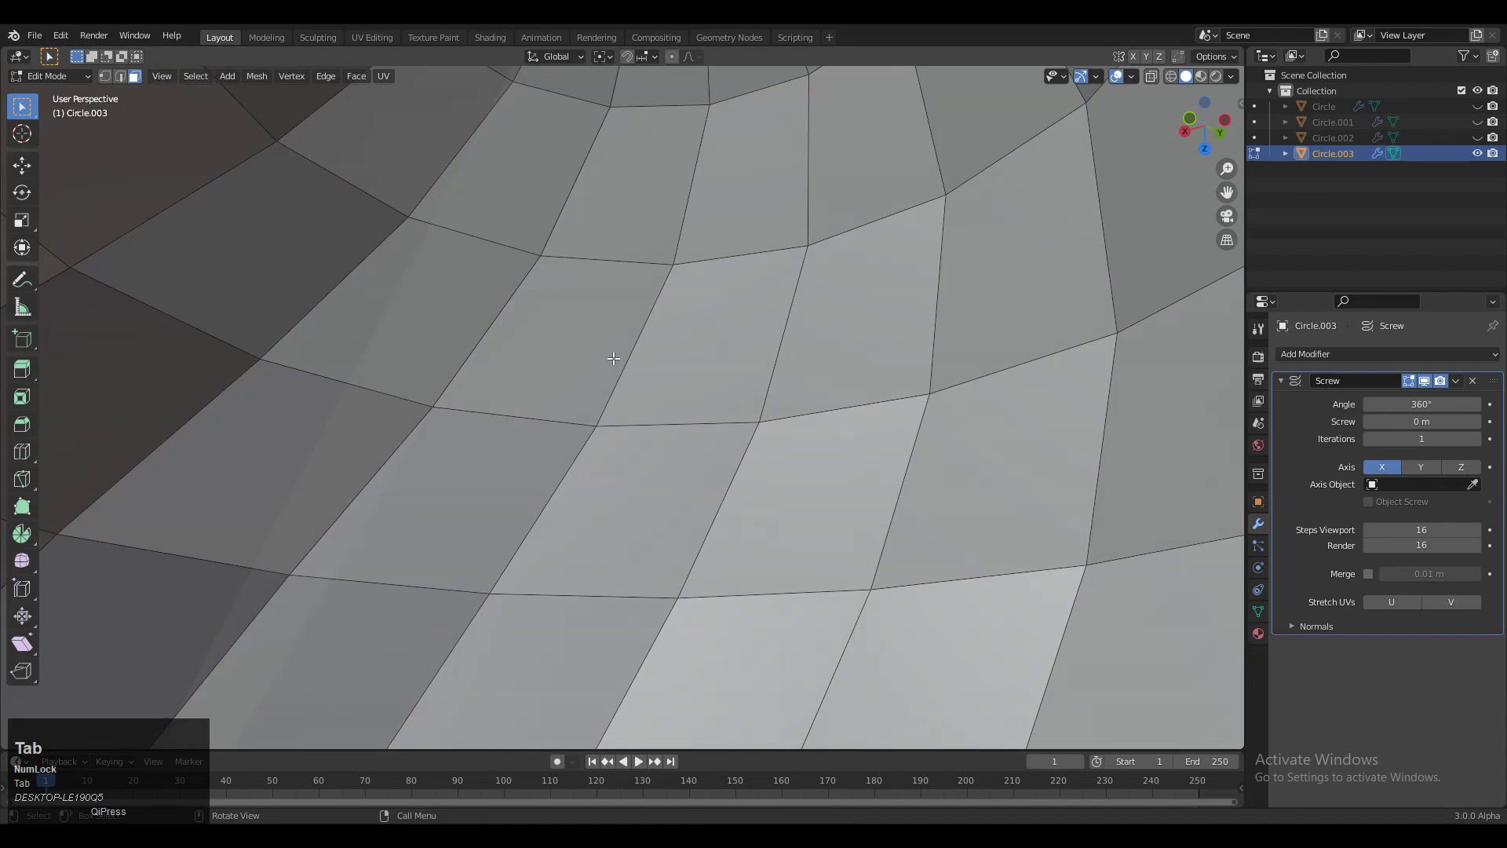
{"action": "left_click", "coordinate": [612, 358]}
{"action": "middle_click_drag", "start_coordinate": [722, 332], "coordinate": [606, 334], "text": "ctrl"}
{"action": "left_click", "coordinate": [1212, 135]}
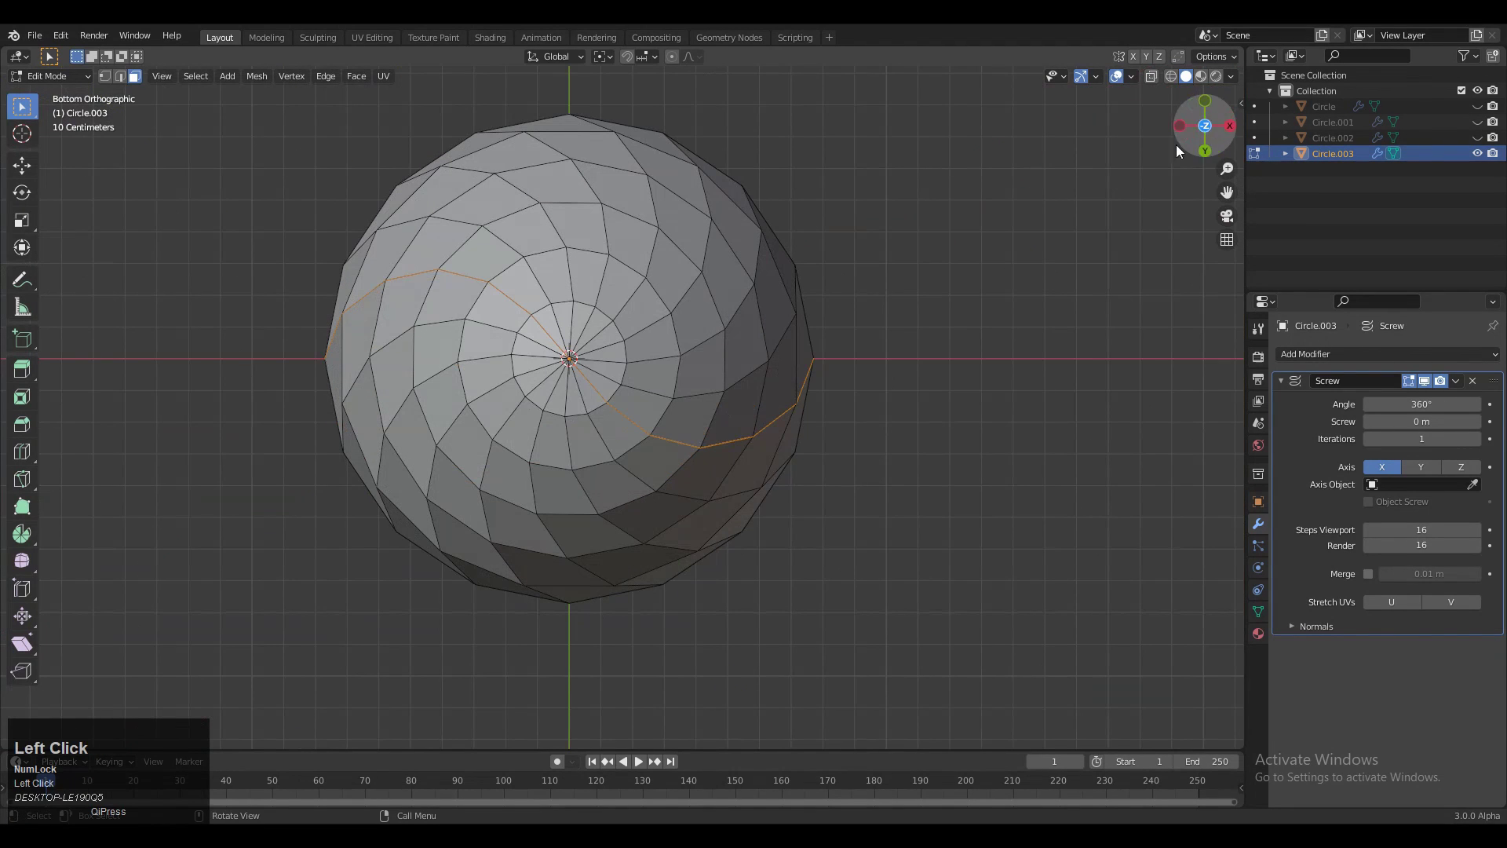
{"action": "left_click_drag", "start_coordinate": [676, 445], "coordinate": [827, 480]}
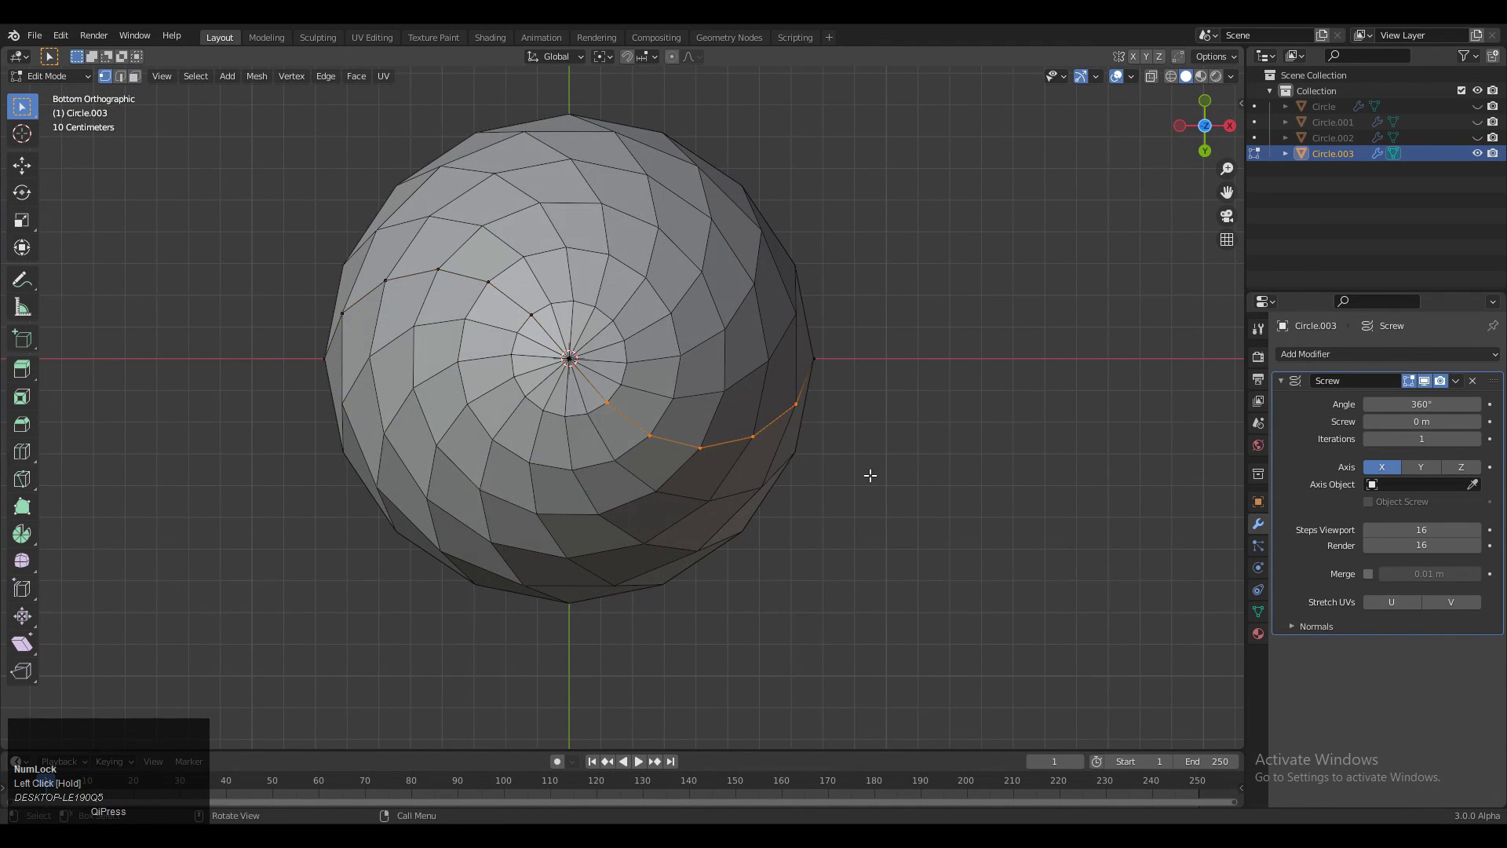
{"action": "middle_click_drag", "start_coordinate": [869, 474], "coordinate": [717, 263]}
{"action": "middle_click_drag", "start_coordinate": [661, 354], "coordinate": [648, 257]}
{"action": "left_click", "coordinate": [765, 650], "text": "ctrl"}
{"action": "middle_click_drag", "start_coordinate": [765, 650], "coordinate": [755, 482], "text": "shift"}
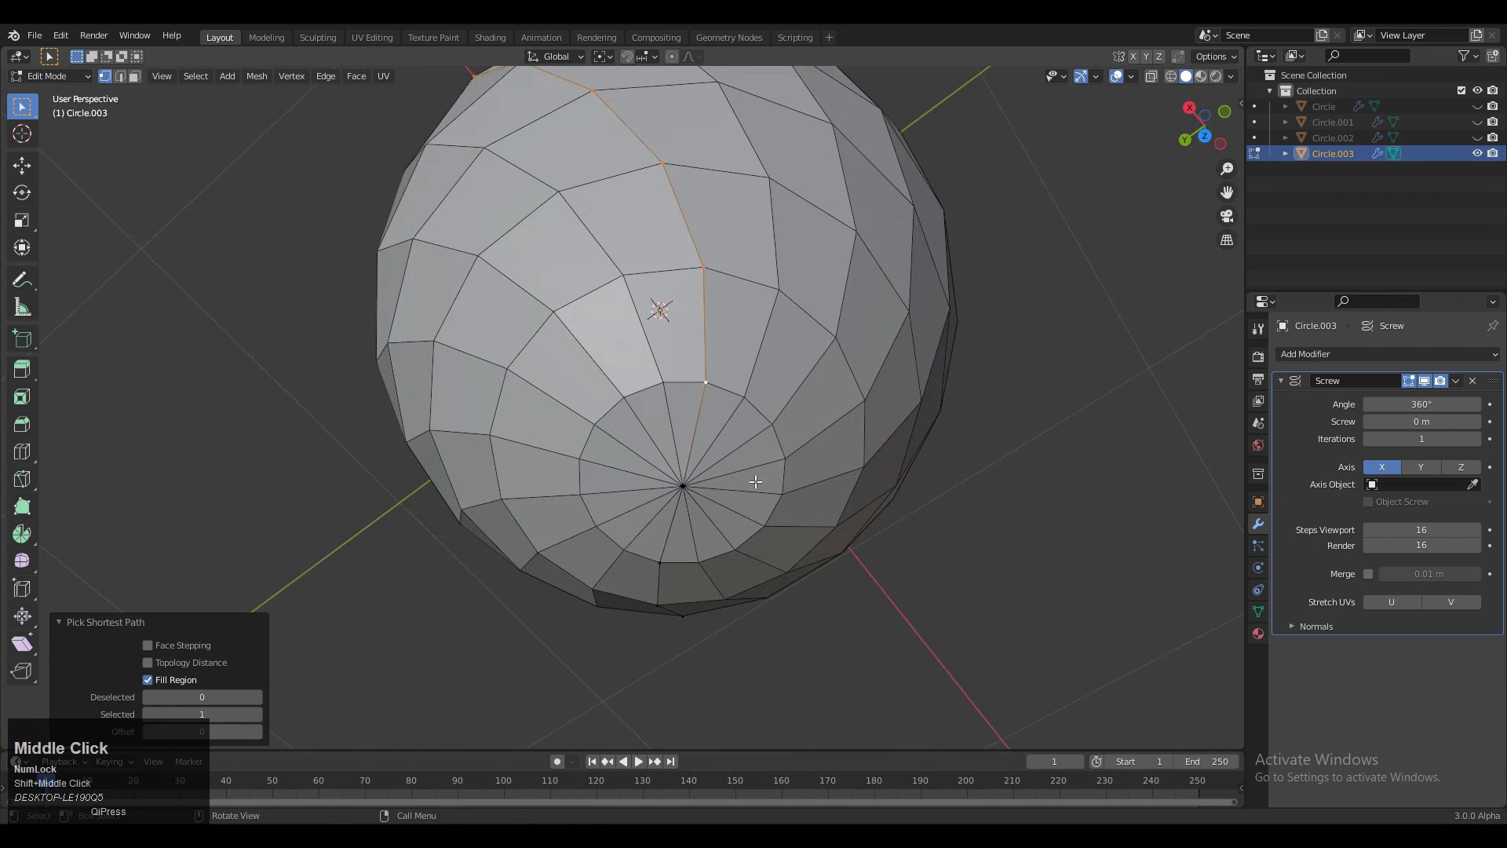
{"action": "key", "text": "x"}
{"action": "left_click", "coordinate": [752, 488]}
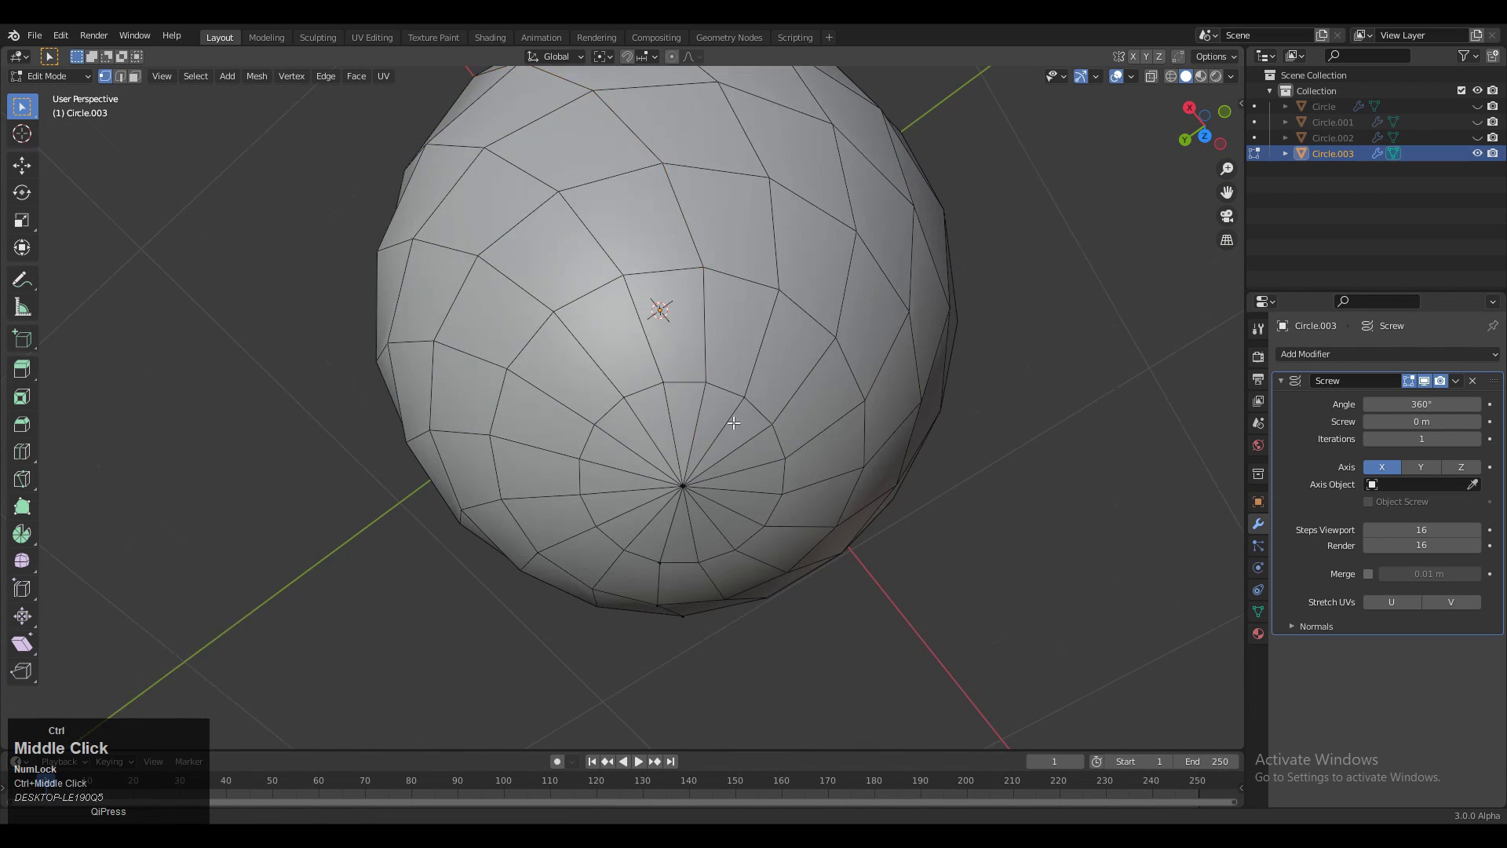
Toggle the Screw modifier's viewport display off and on to compare the remaining half profile with the revolved shape
{"action": "middle_click_drag", "start_coordinate": [737, 421], "coordinate": [754, 514], "text": "ctrl"}
{"action": "middle_click_drag", "start_coordinate": [754, 514], "coordinate": [1080, 688]}
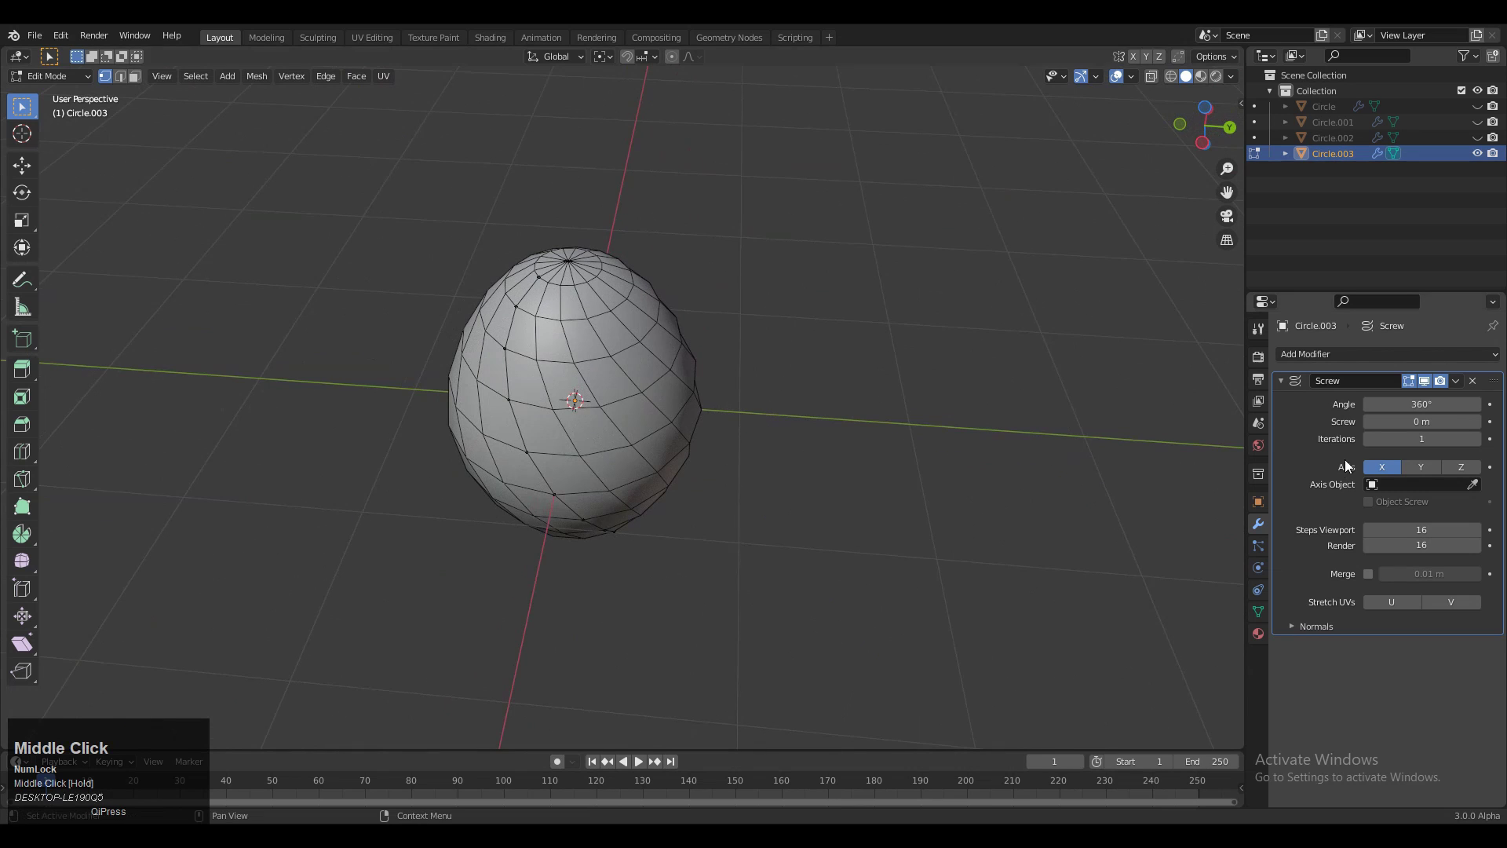
{"action": "left_click", "coordinate": [1425, 381]}
{"action": "middle_click_drag", "start_coordinate": [741, 431], "coordinate": [827, 417]}
{"action": "left_click", "coordinate": [1425, 381]}
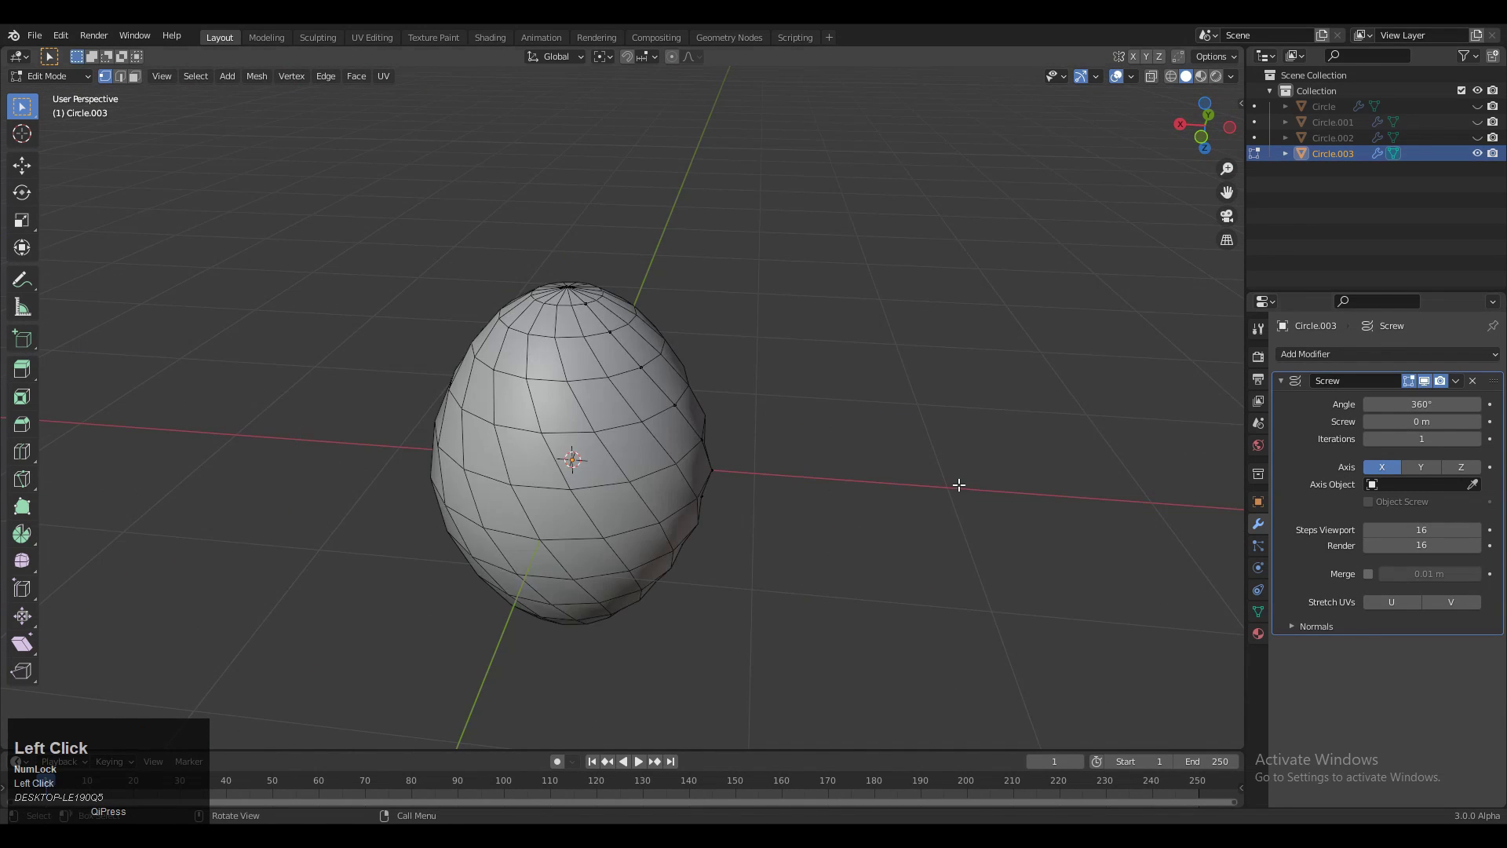
{"action": "middle_click_drag", "start_coordinate": [864, 486], "coordinate": [769, 502]}
{"action": "middle_click_drag", "start_coordinate": [769, 502], "coordinate": [743, 532], "text": "shift"}
{"action": "scroll", "coordinate": [738, 500], "scroll_direction": "up", "scroll_amount": 2}
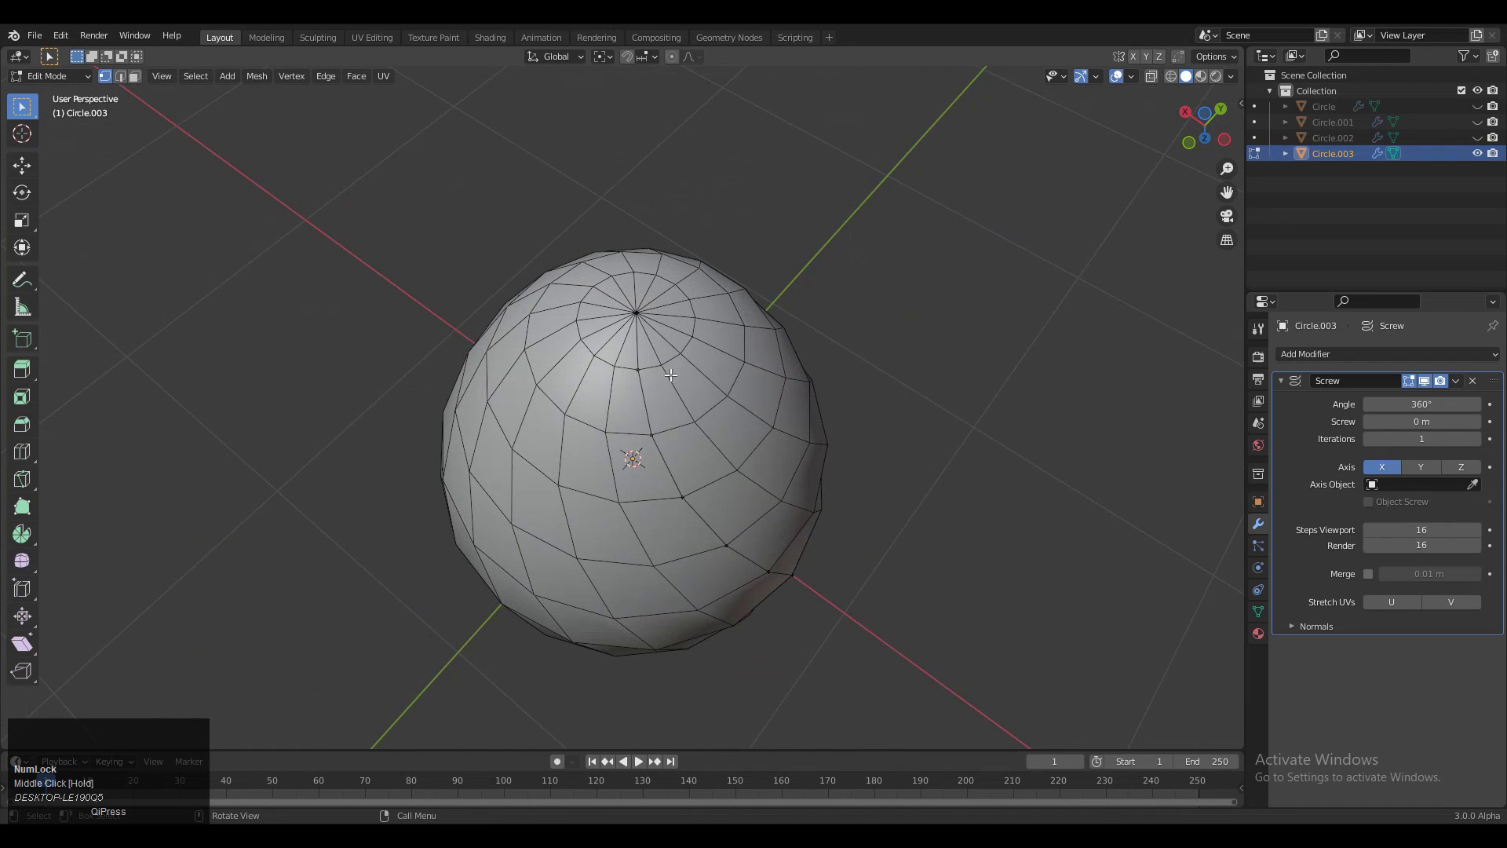
Apply the Screw modifier in Object Mode and return to editing the resulting mesh
{"action": "key", "text": "Tab"}
{"action": "left_click", "coordinate": [1457, 381]}
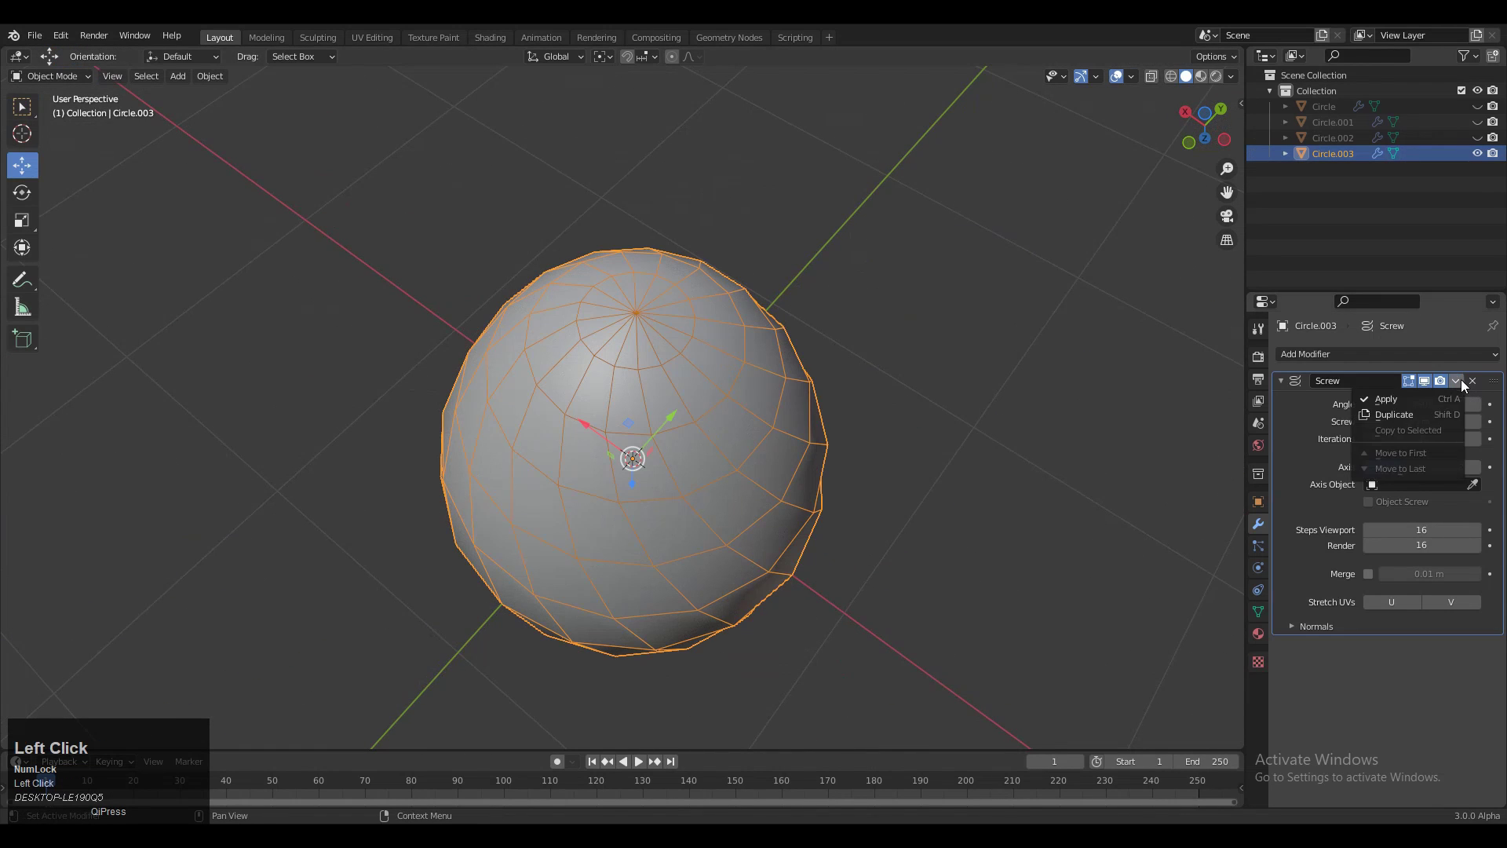
{"action": "left_click", "coordinate": [1438, 402]}
{"action": "key", "text": "Tab"}
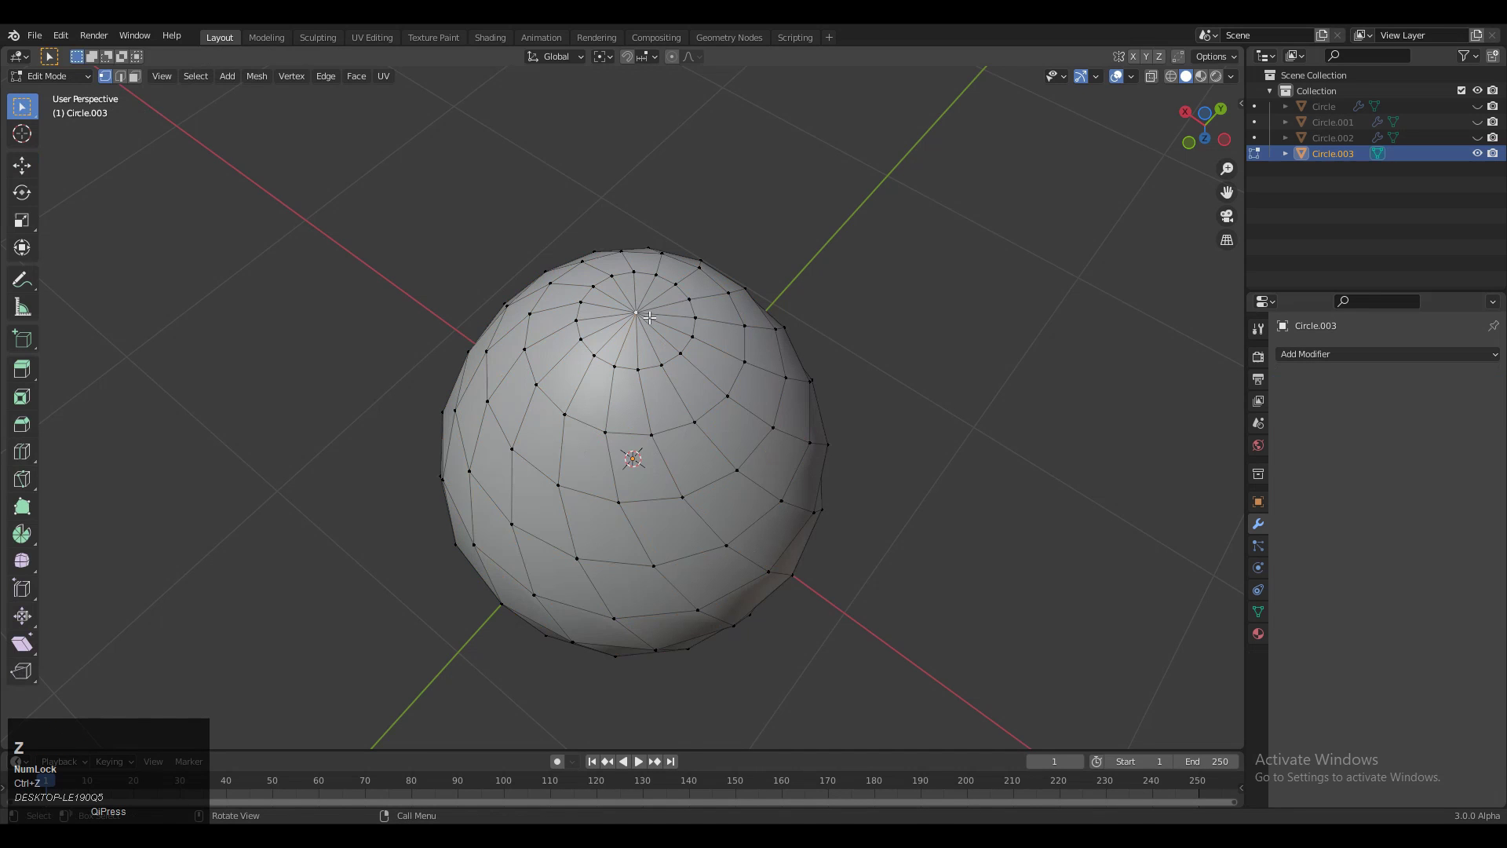
Select the entire mesh and merge its overlapping vertices by distance, using a merge distance of 0.0201 m
{"action": "key", "text": "g"}
{"action": "right_click", "coordinate": [615, 361]}
{"action": "mouse_move", "coordinate": [617, 369]}
{"action": "middle_mouse_down"}
{"action": "mouse_move", "coordinate": [770, 515]}
{"action": "mouse_move", "coordinate": [784, 485]}
{"action": "mouse_move", "coordinate": [616, 365]}
{"action": "middle_mouse_up"}
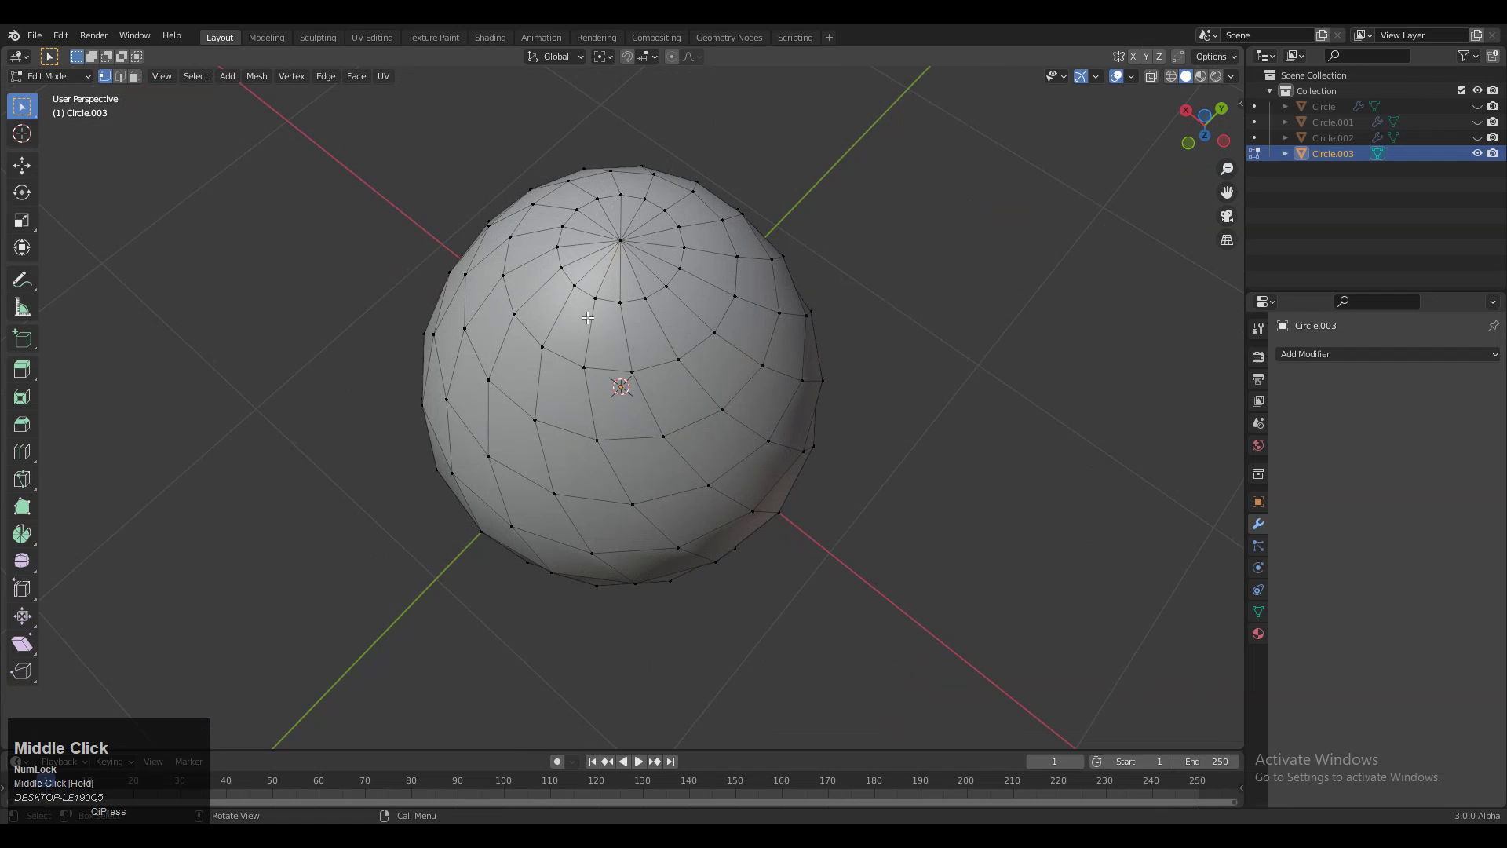
{"action": "key", "text": "a"}
{"action": "middle_click_drag", "start_coordinate": [588, 318], "coordinate": [700, 518]}
{"action": "key", "text": "m"}
{"action": "left_click", "coordinate": [700, 518]}
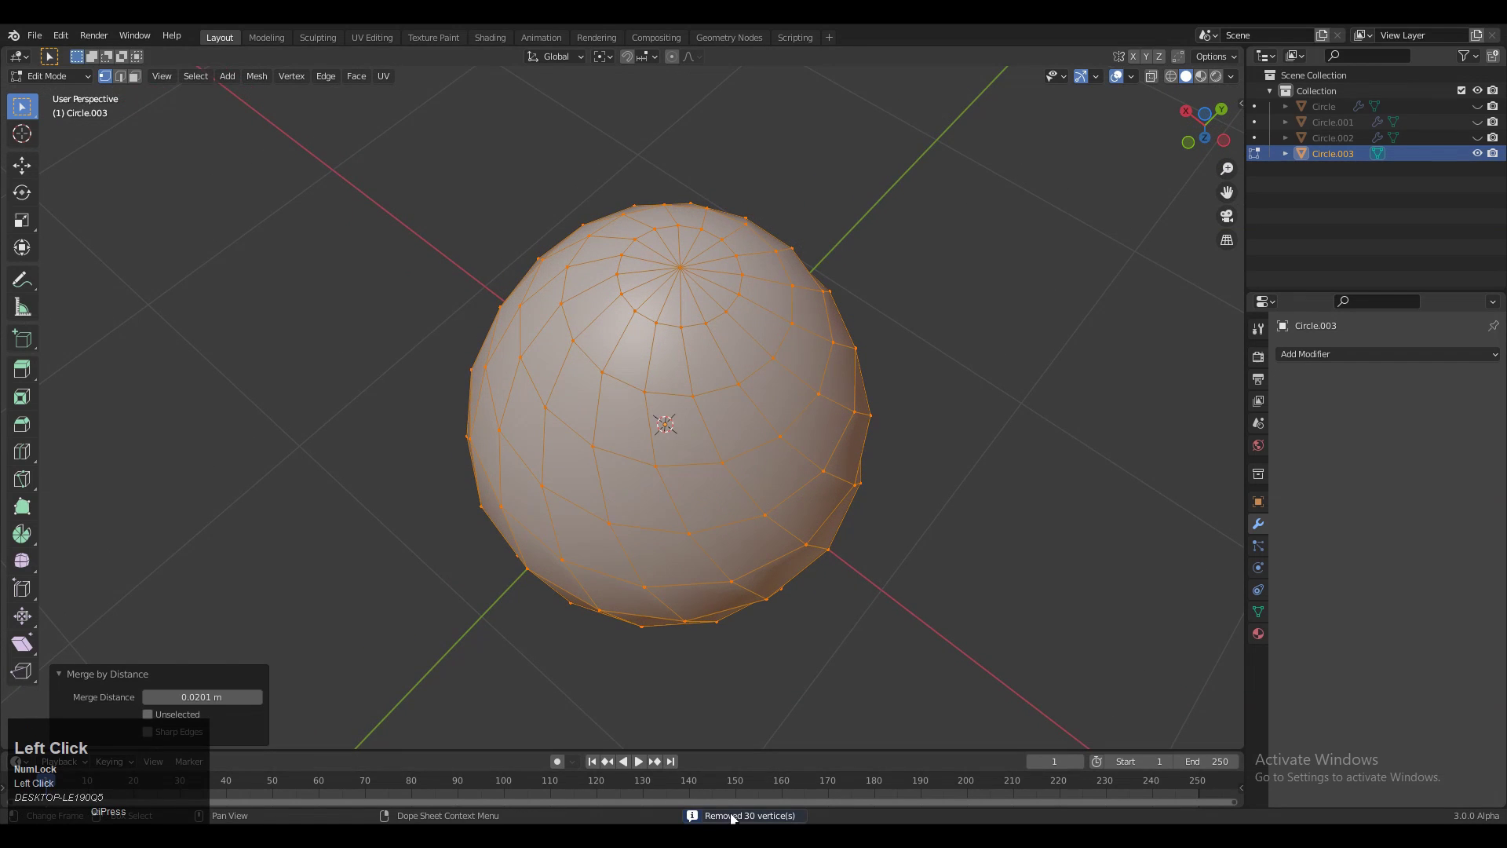
Select all the spiral edge loops running from pole to pole around the whole egg shape in edge selection mode
{"action": "middle_click_drag", "start_coordinate": [788, 640], "coordinate": [721, 469]}
{"action": "key", "text": "2"}
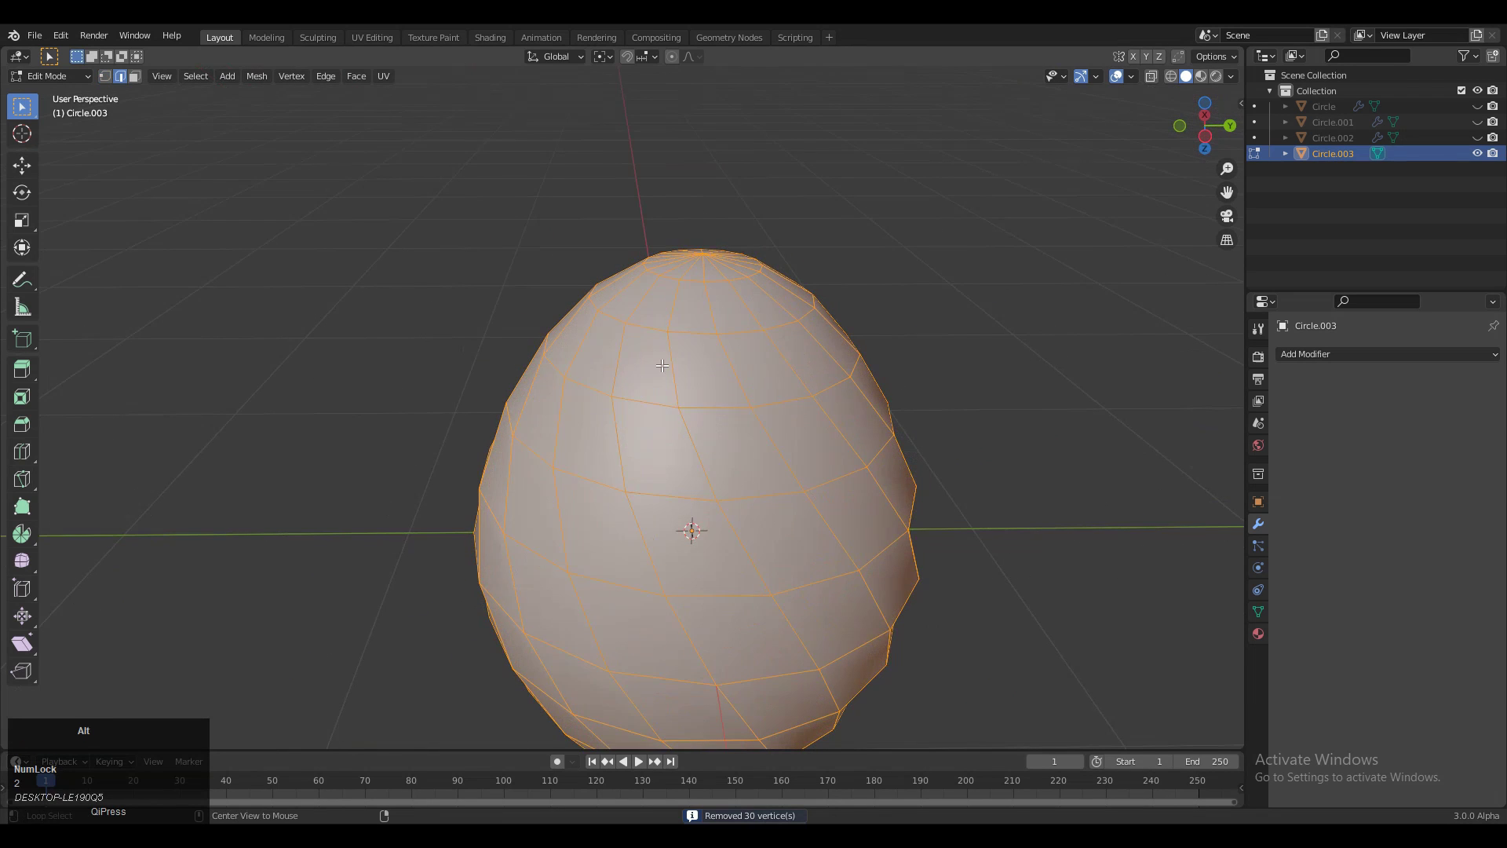
{"action": "left_click", "coordinate": [675, 371], "text": "alt"}
{"action": "middle_click_drag", "start_coordinate": [592, 336], "coordinate": [633, 356]}
{"action": "left_click", "coordinate": [633, 356], "text": "alt+shift"}
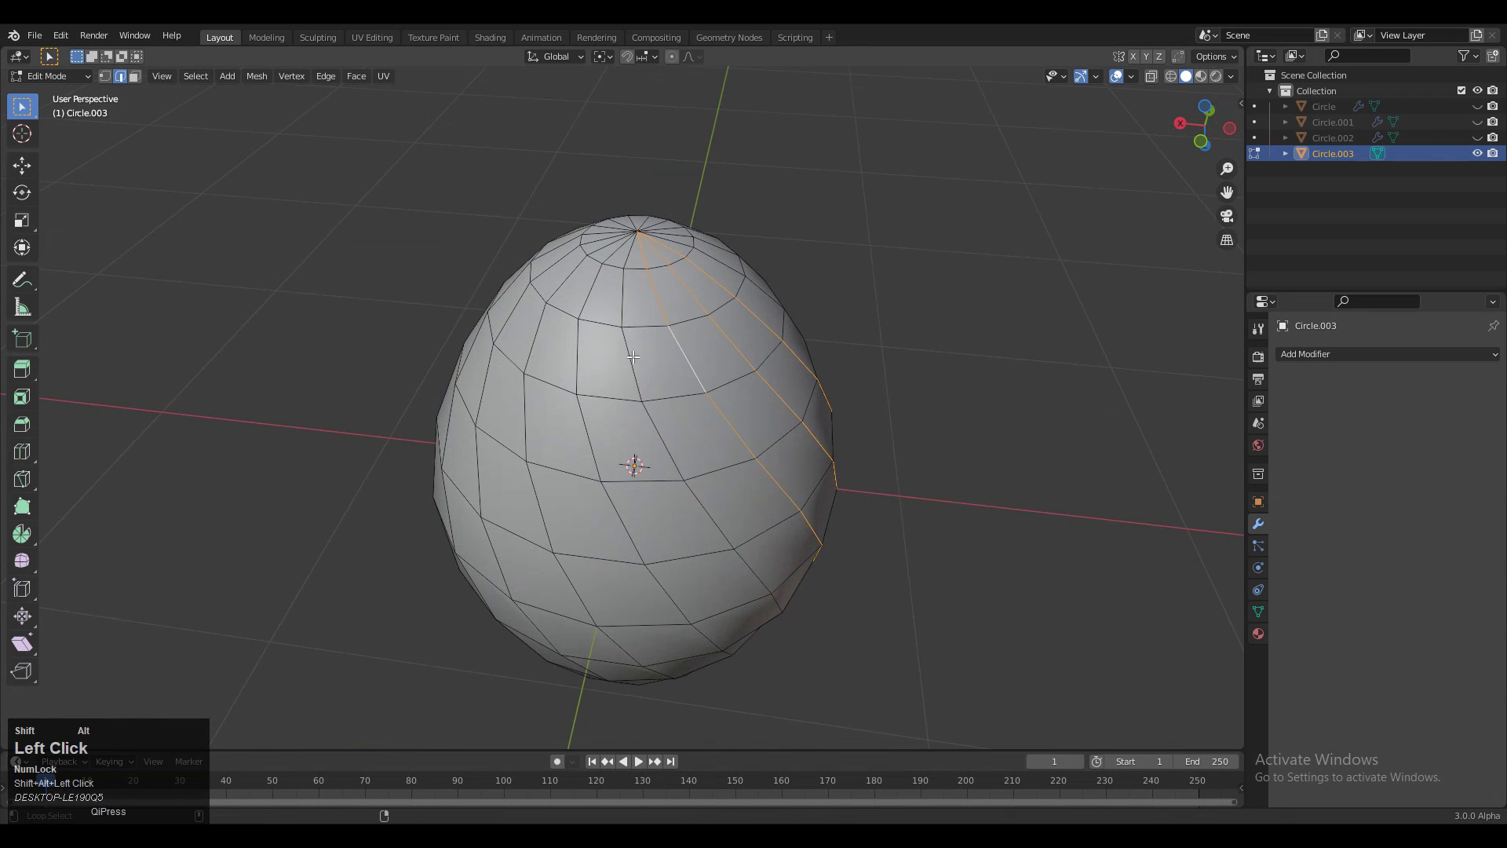
{"action": "middle_click_drag", "start_coordinate": [515, 317], "coordinate": [591, 434]}
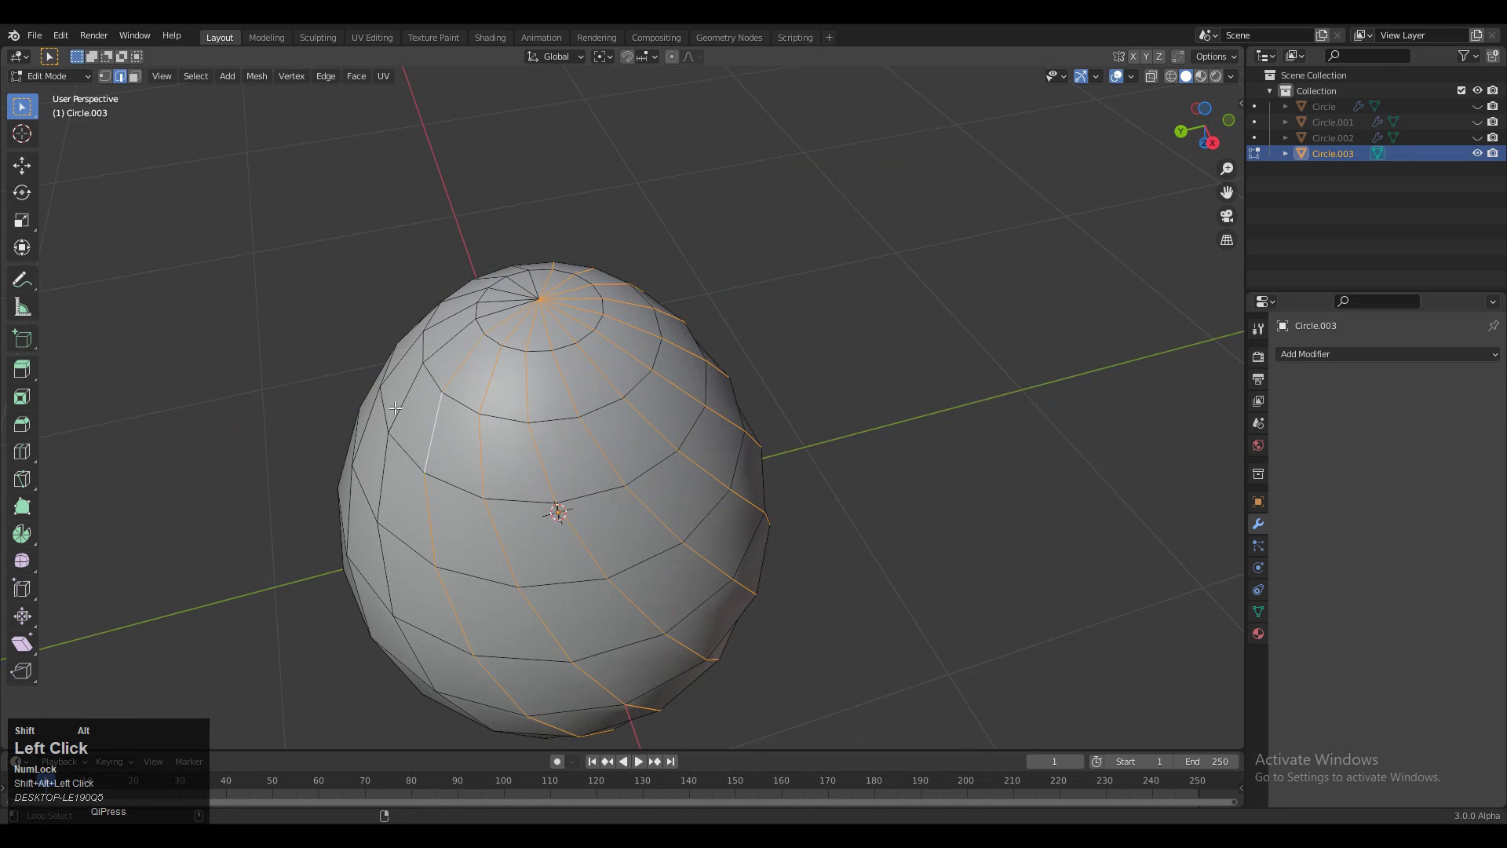
{"action": "middle_click_drag", "start_coordinate": [405, 433], "coordinate": [520, 480]}
{"action": "key", "text": "ctrl+z"}
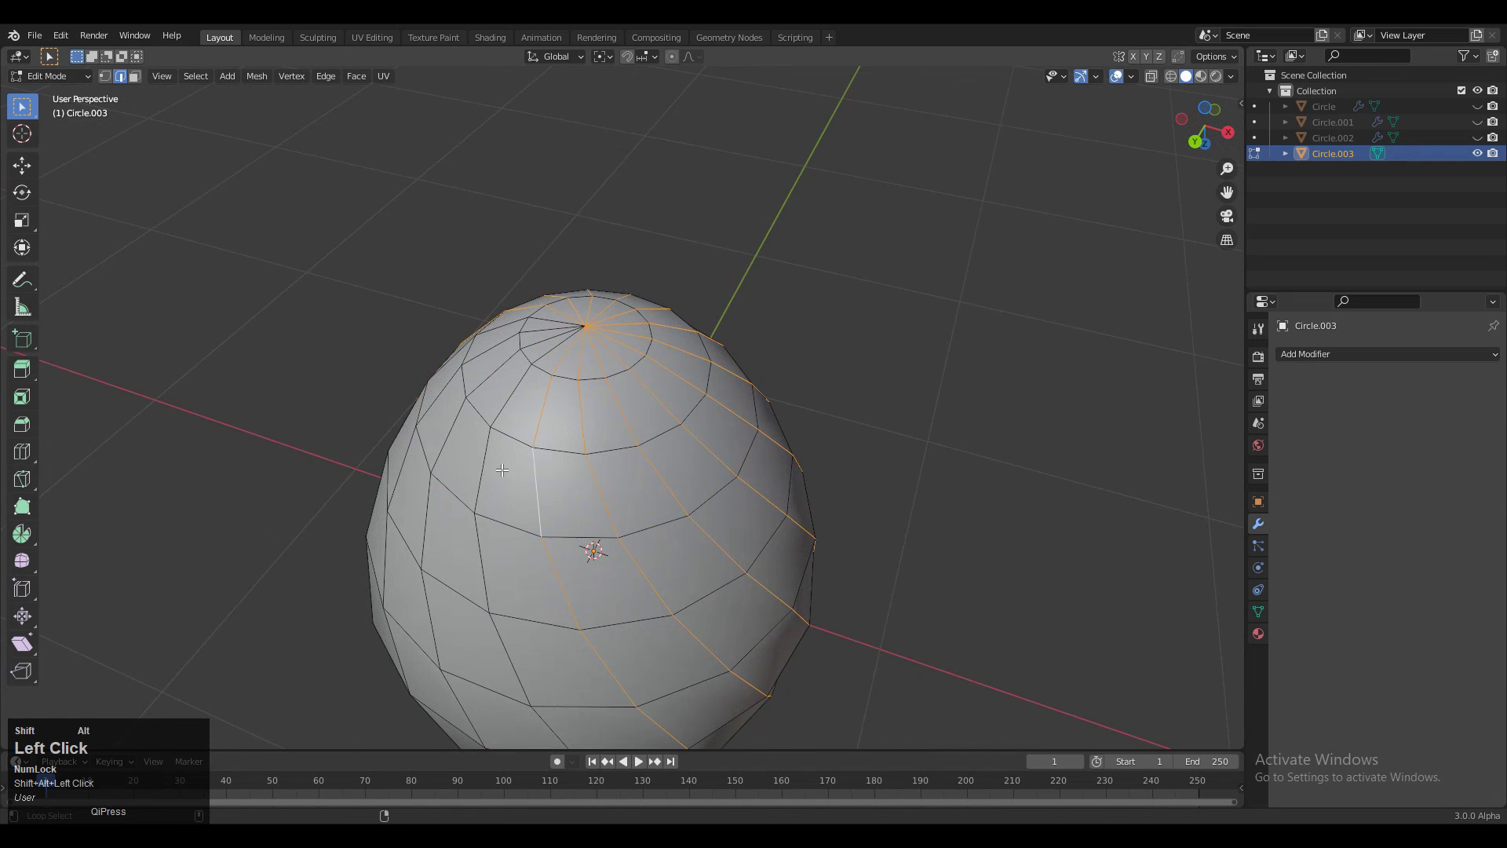
{"action": "middle_click_drag", "start_coordinate": [443, 433], "coordinate": [734, 457]}
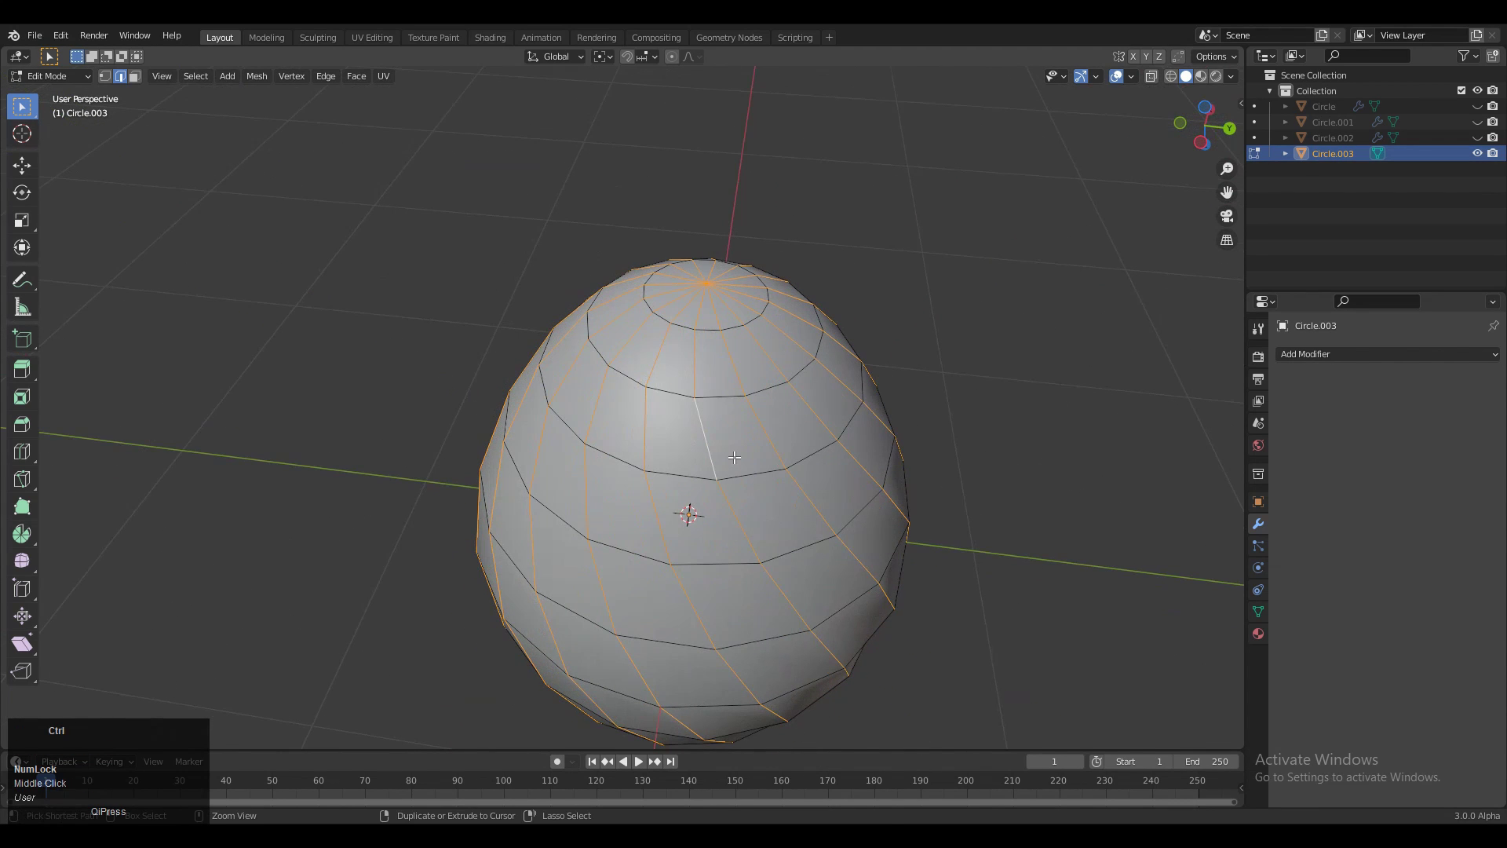
Try bevelling the selected spiral edge loops with widths of 0.01 m and 0.08 m
{"action": "key", "text": "ctrl+b"}
{"action": "left_click", "coordinate": [734, 463]}
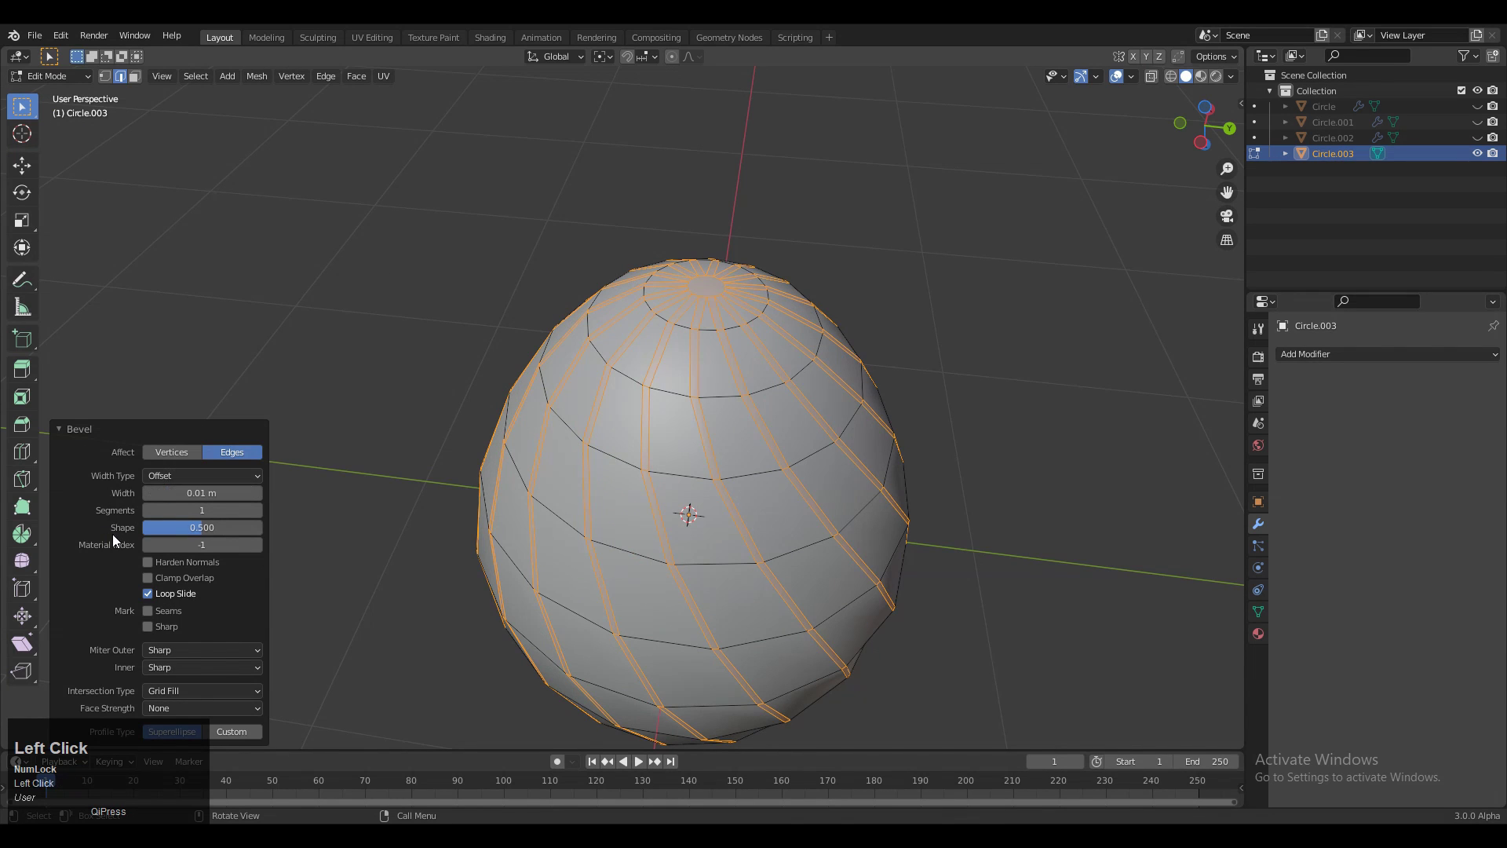
{"action": "middle_click_drag", "start_coordinate": [613, 481], "coordinate": [580, 526]}
{"action": "scroll", "coordinate": [694, 486], "scroll_direction": "up", "scroll_amount": 4}
{"action": "middle_click_drag", "start_coordinate": [694, 487], "coordinate": [666, 436]}
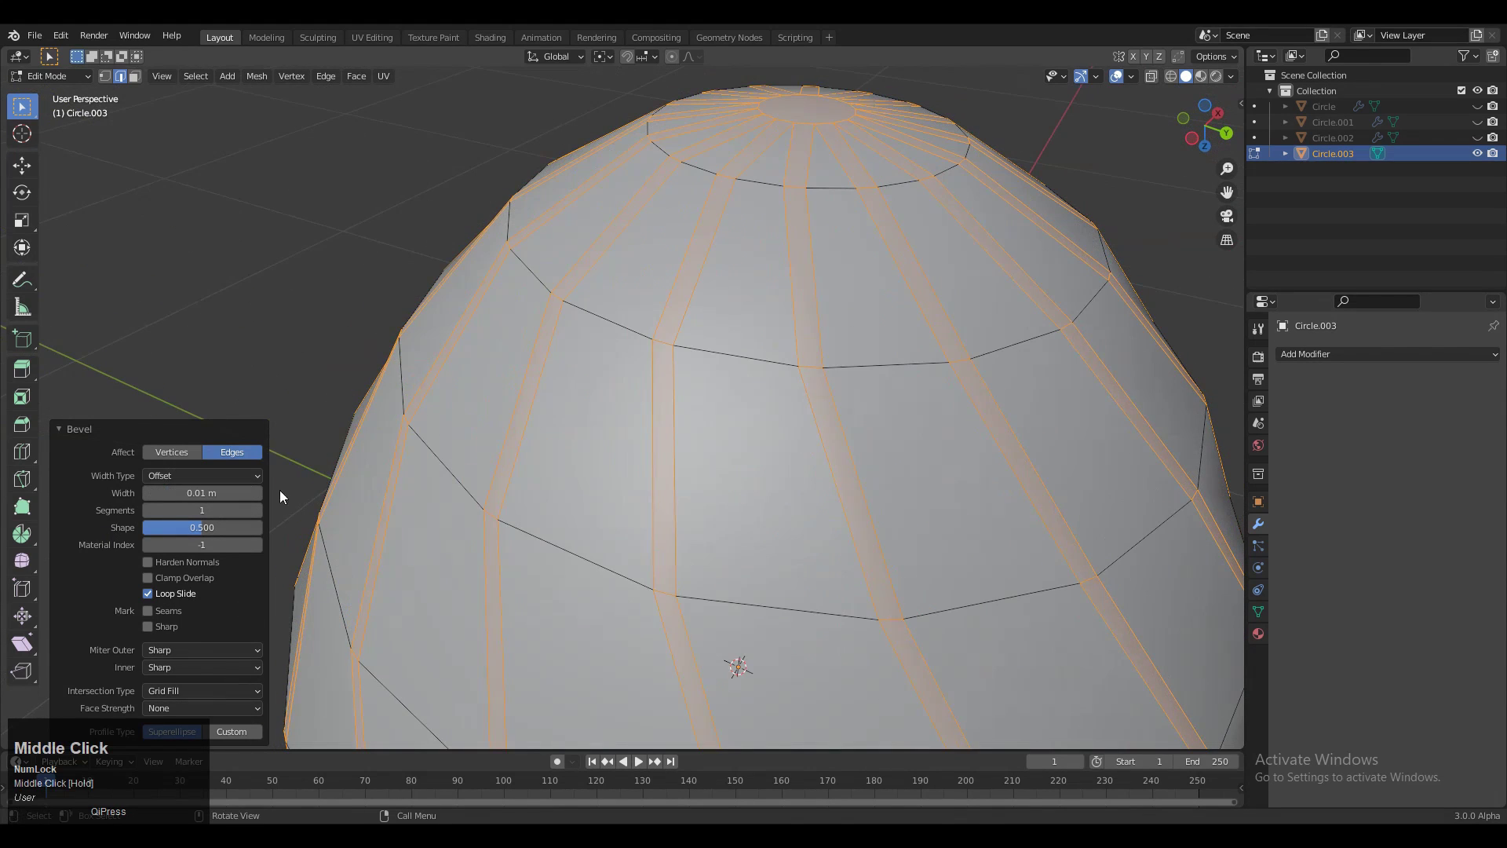
{"action": "left_click", "coordinate": [636, 380]}
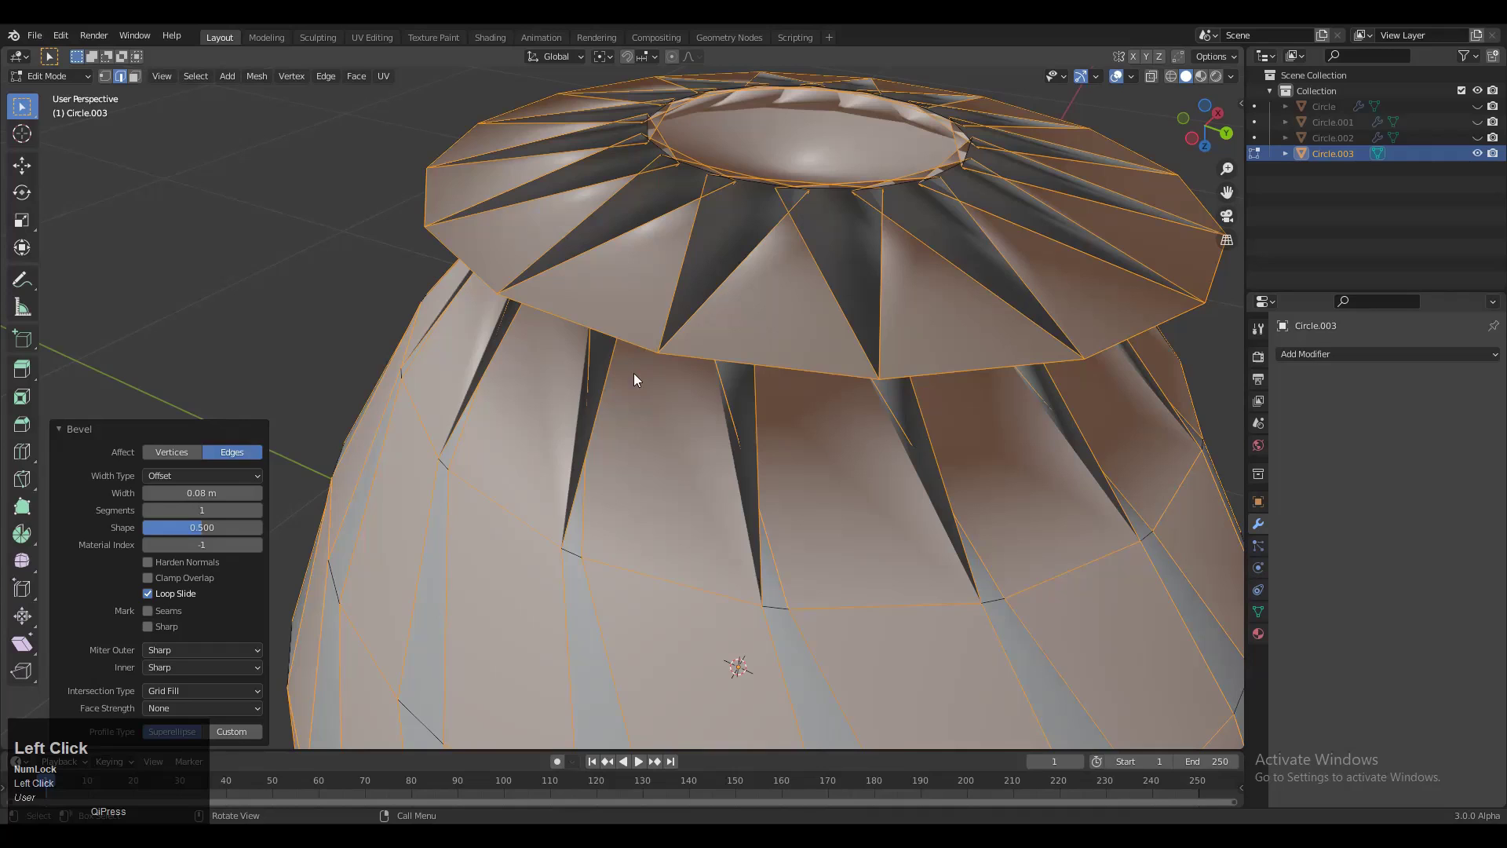
{"action": "key", "text": "ctrl+z"}
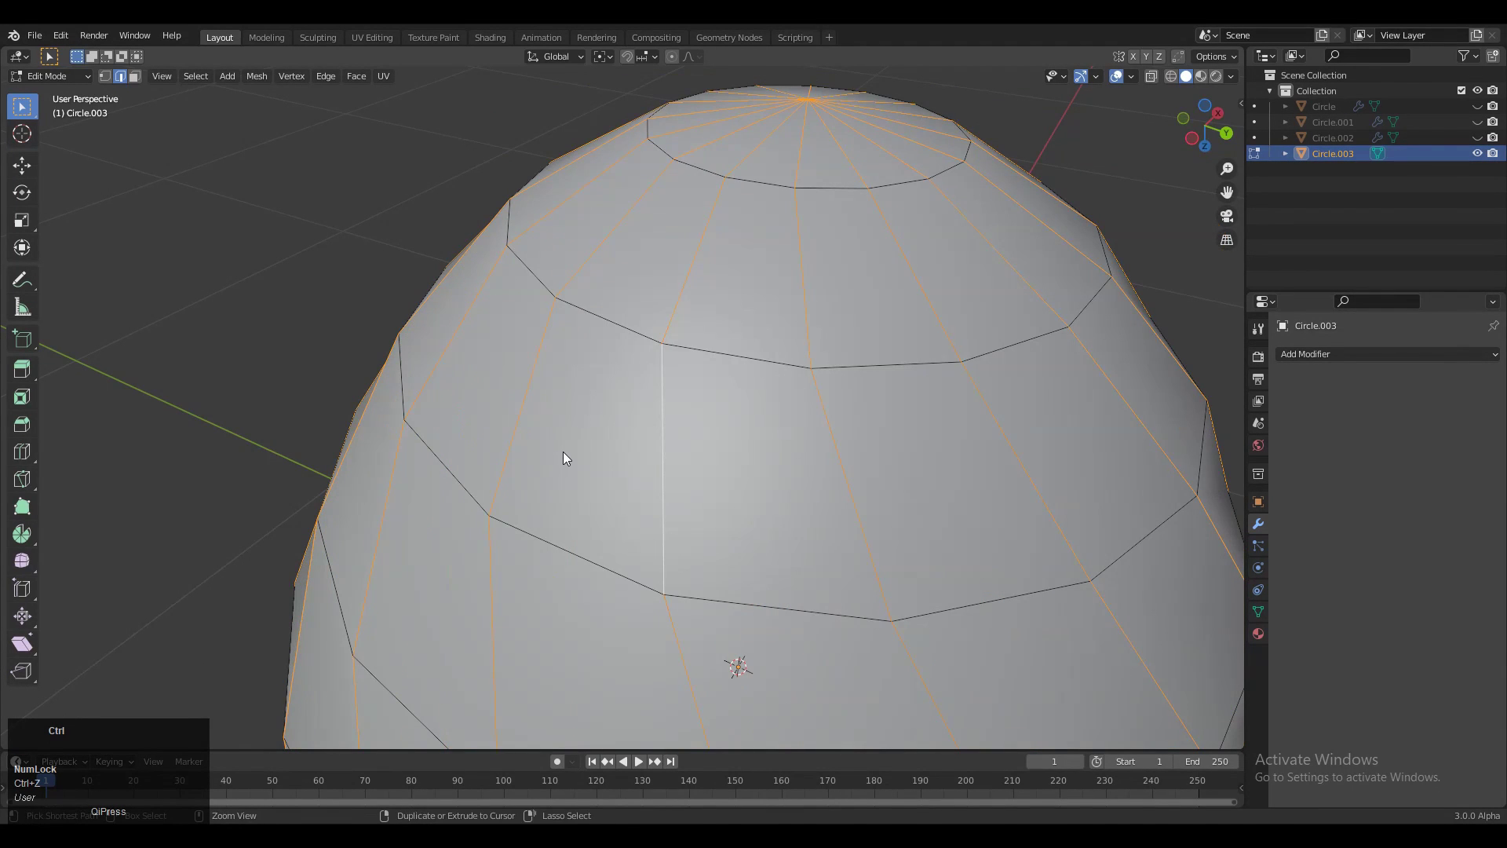
Bevel the selected spiral edge loops with one segment and a width of about 0.007 m
{"action": "key", "text": "ctrl+b"}
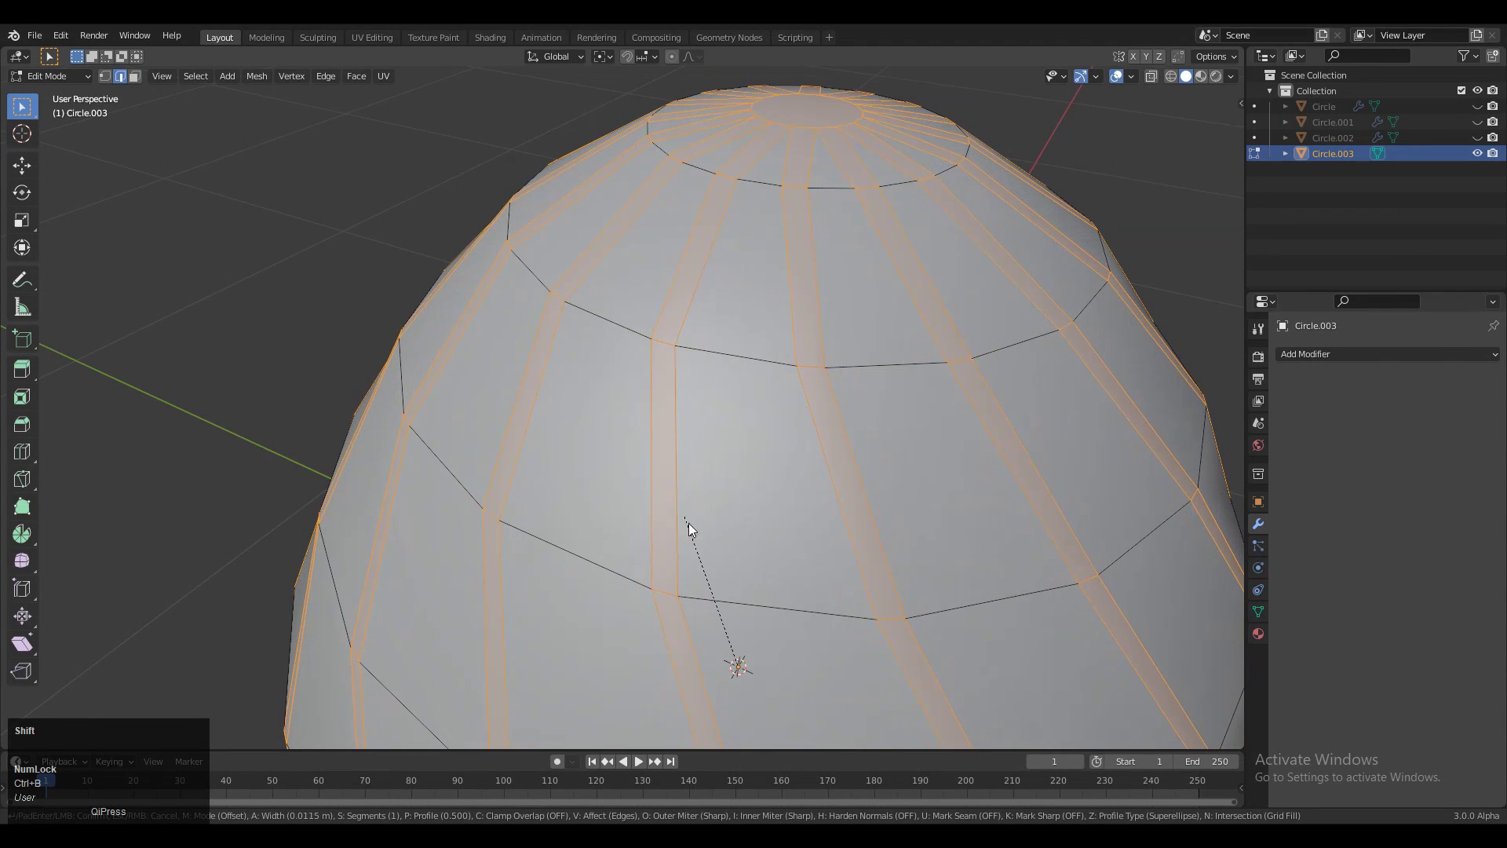
{"action": "left_click", "coordinate": [699, 537]}
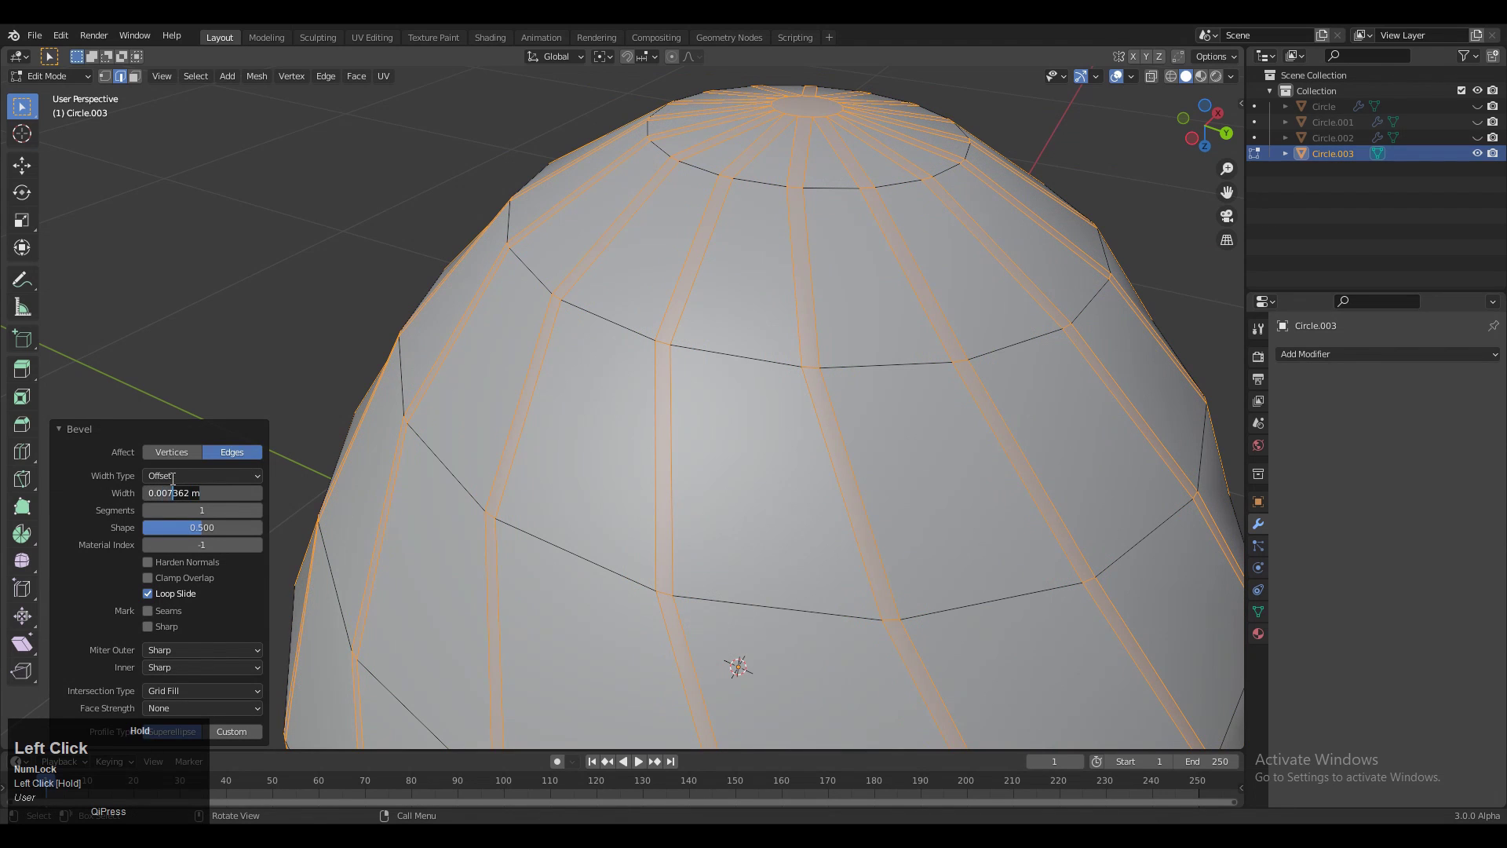
{"action": "left_click", "coordinate": [121, 520]}
Add one centred loop cut along each spiral panel between the bevelled strips, all the way around the egg
{"action": "middle_click_drag", "start_coordinate": [734, 354], "coordinate": [730, 424], "text": "ctrl"}
{"action": "middle_click_drag", "start_coordinate": [730, 424], "coordinate": [675, 408]}
{"action": "key", "text": "ctrl+r"}
{"action": "left_click", "coordinate": [710, 428]}
{"action": "right_click", "coordinate": [710, 429]}
{"action": "key", "text": "ctrl+r"}
{"action": "left_click", "coordinate": [657, 428]}
{"action": "right_click", "coordinate": [657, 427]}
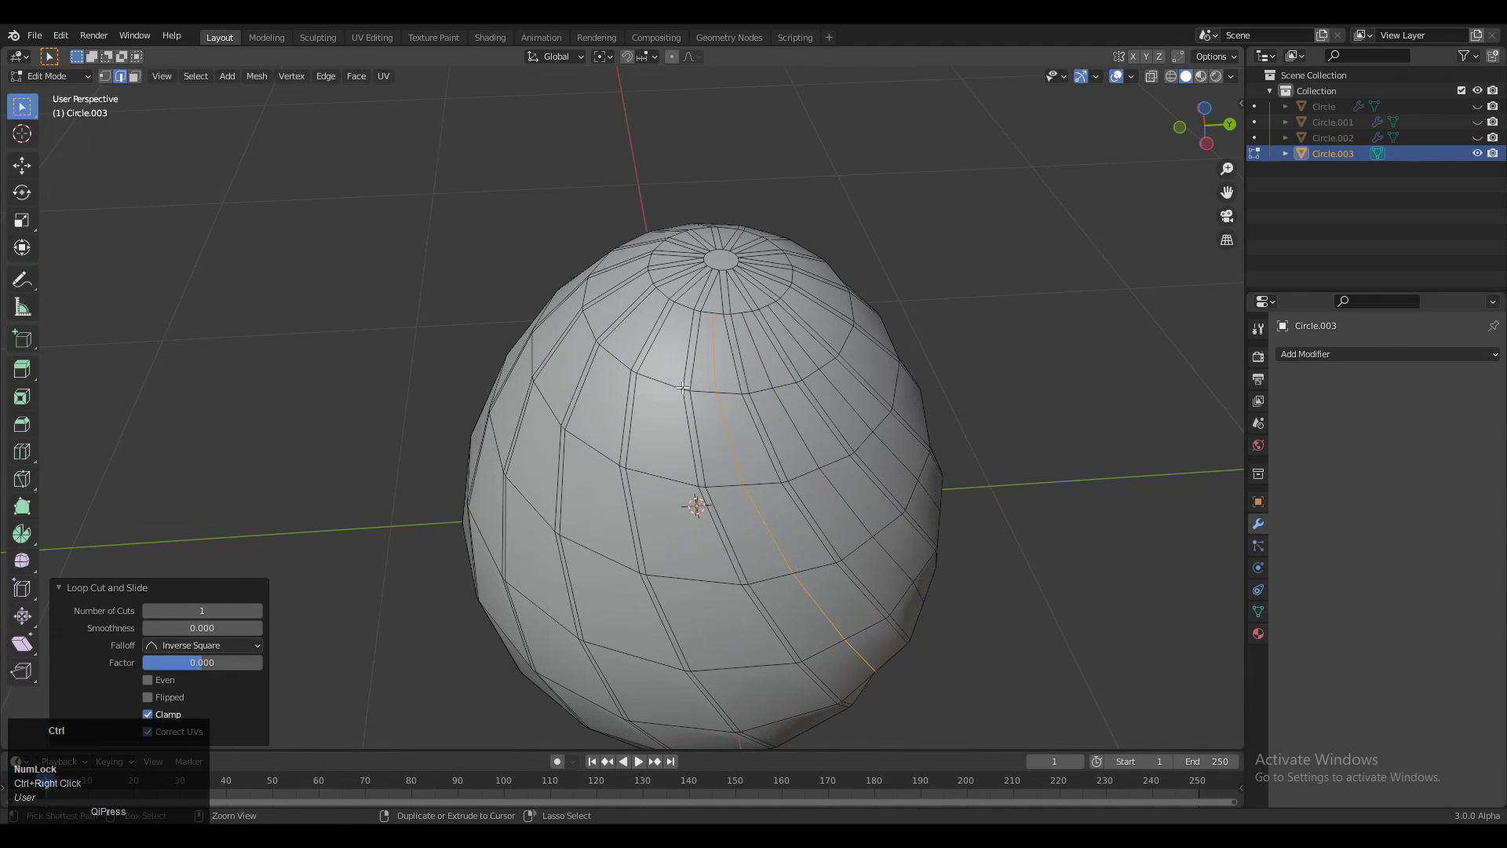
{"action": "middle_click_drag", "start_coordinate": [622, 359], "coordinate": [595, 338]}
{"action": "key", "text": "ctrl+r"}
{"action": "left_click", "coordinate": [559, 369]}
{"action": "right_click", "coordinate": [559, 369]}
{"action": "middle_click_drag", "start_coordinate": [471, 376], "coordinate": [589, 424]}
{"action": "key", "text": "ctrl+r"}
{"action": "left_click", "coordinate": [518, 428]}
{"action": "right_click", "coordinate": [519, 427]}
Select the centre edge loops of all the spiral panels around the egg
{"action": "left_click", "coordinate": [576, 472], "text": "alt+shift"}
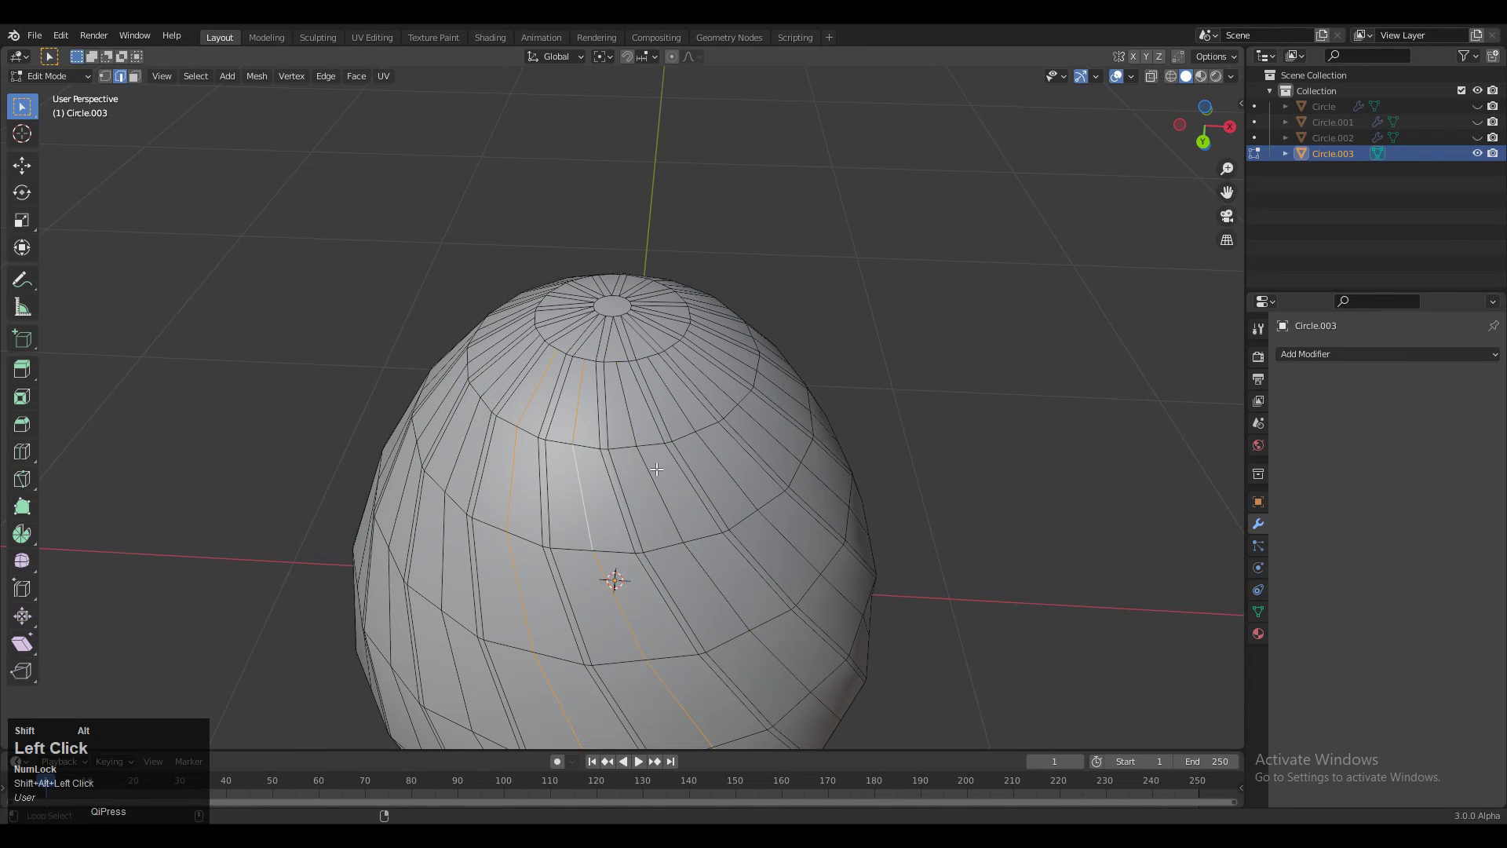
{"action": "middle_click_drag", "start_coordinate": [720, 468], "coordinate": [629, 416]}
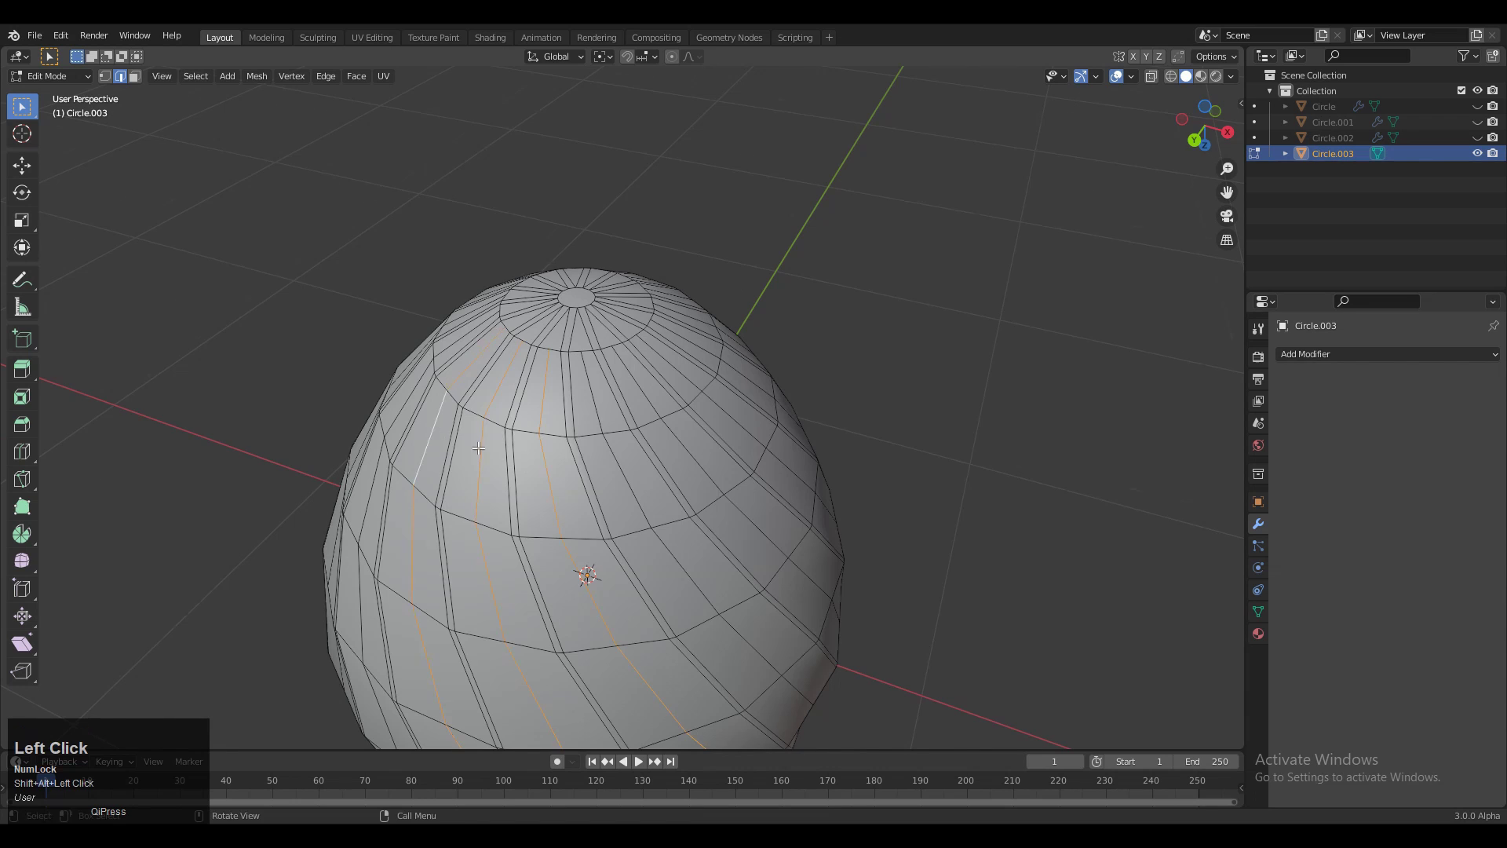
{"action": "middle_click_drag", "start_coordinate": [478, 448], "coordinate": [689, 456]}
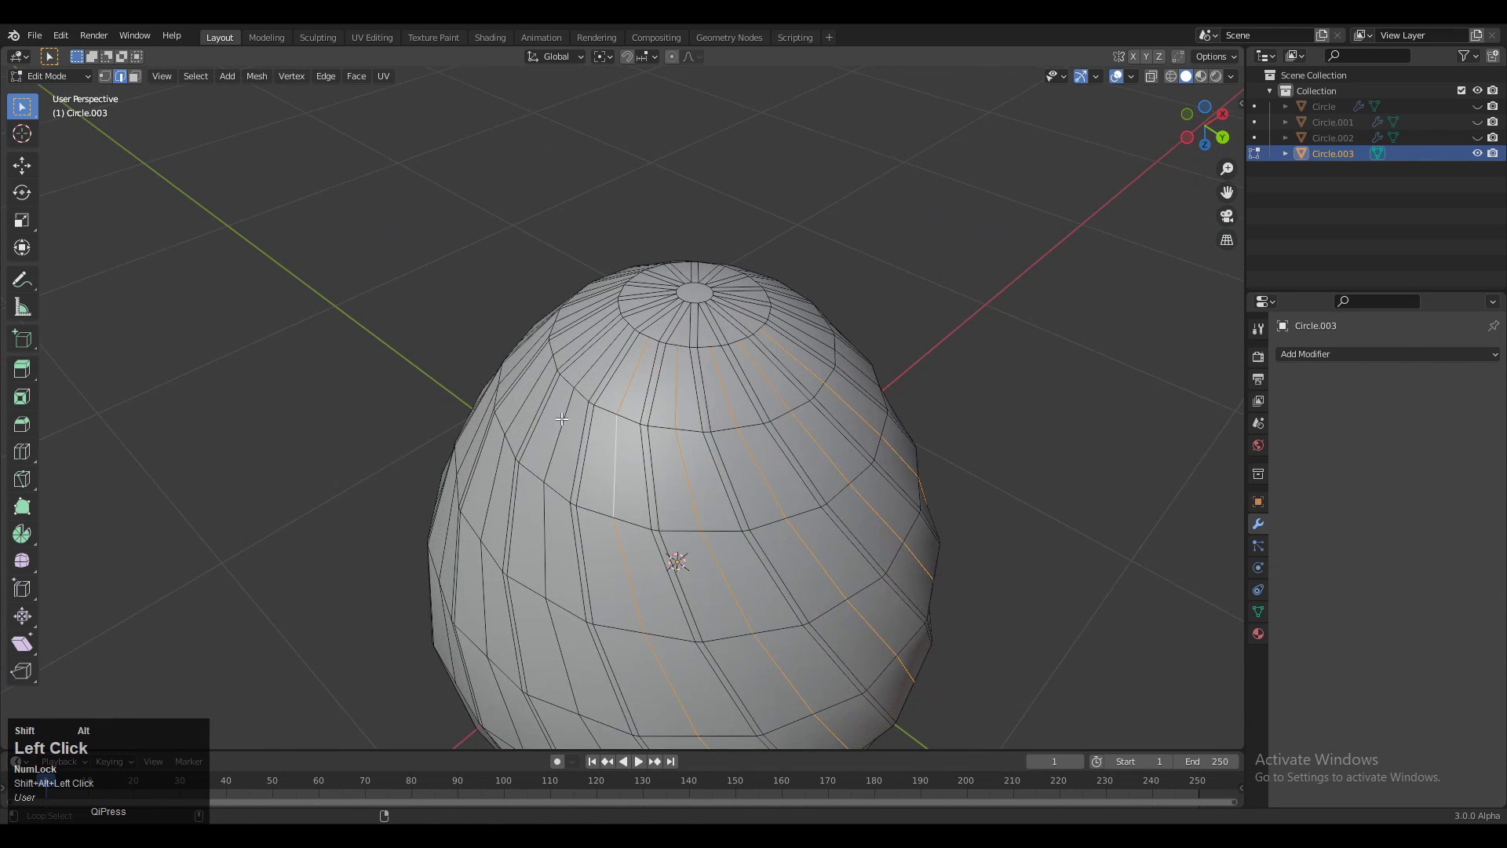
{"action": "middle_click_drag", "start_coordinate": [562, 419], "coordinate": [658, 401]}
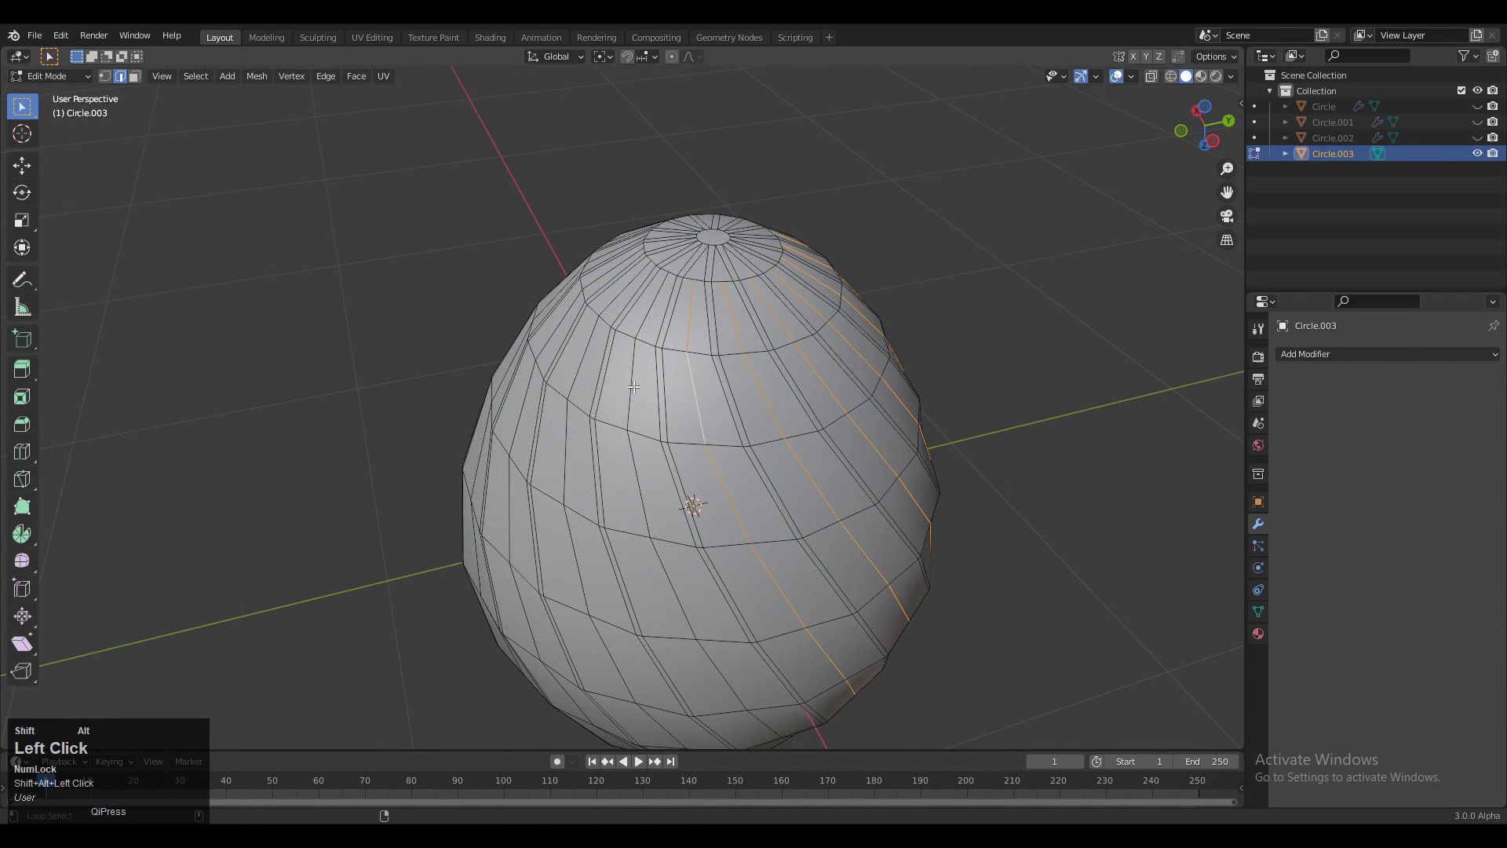
{"action": "middle_click_drag", "start_coordinate": [587, 356], "coordinate": [610, 326]}
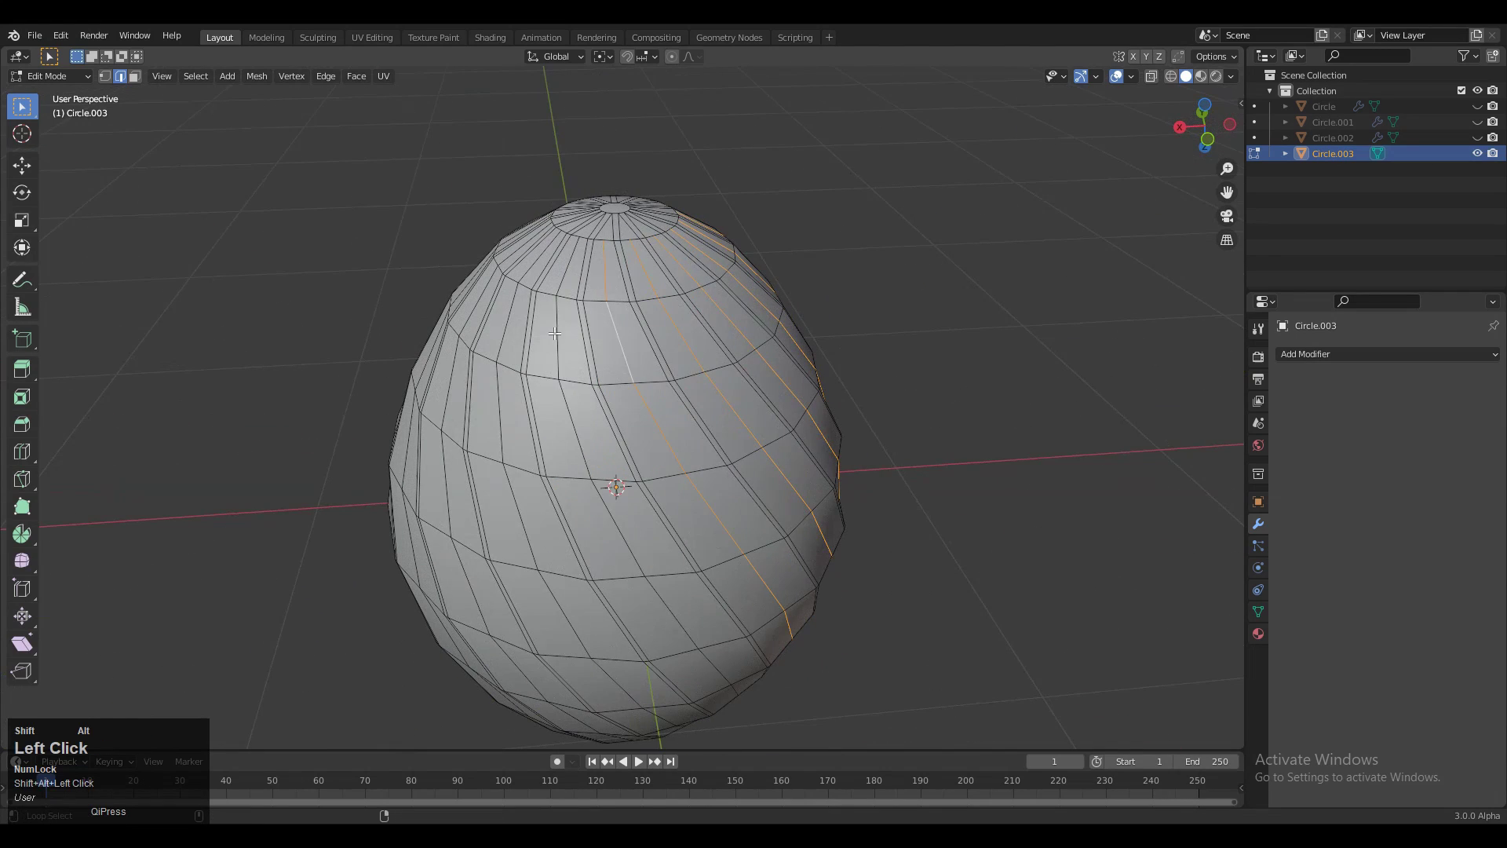
{"action": "middle_click_drag", "start_coordinate": [495, 342], "coordinate": [551, 396]}
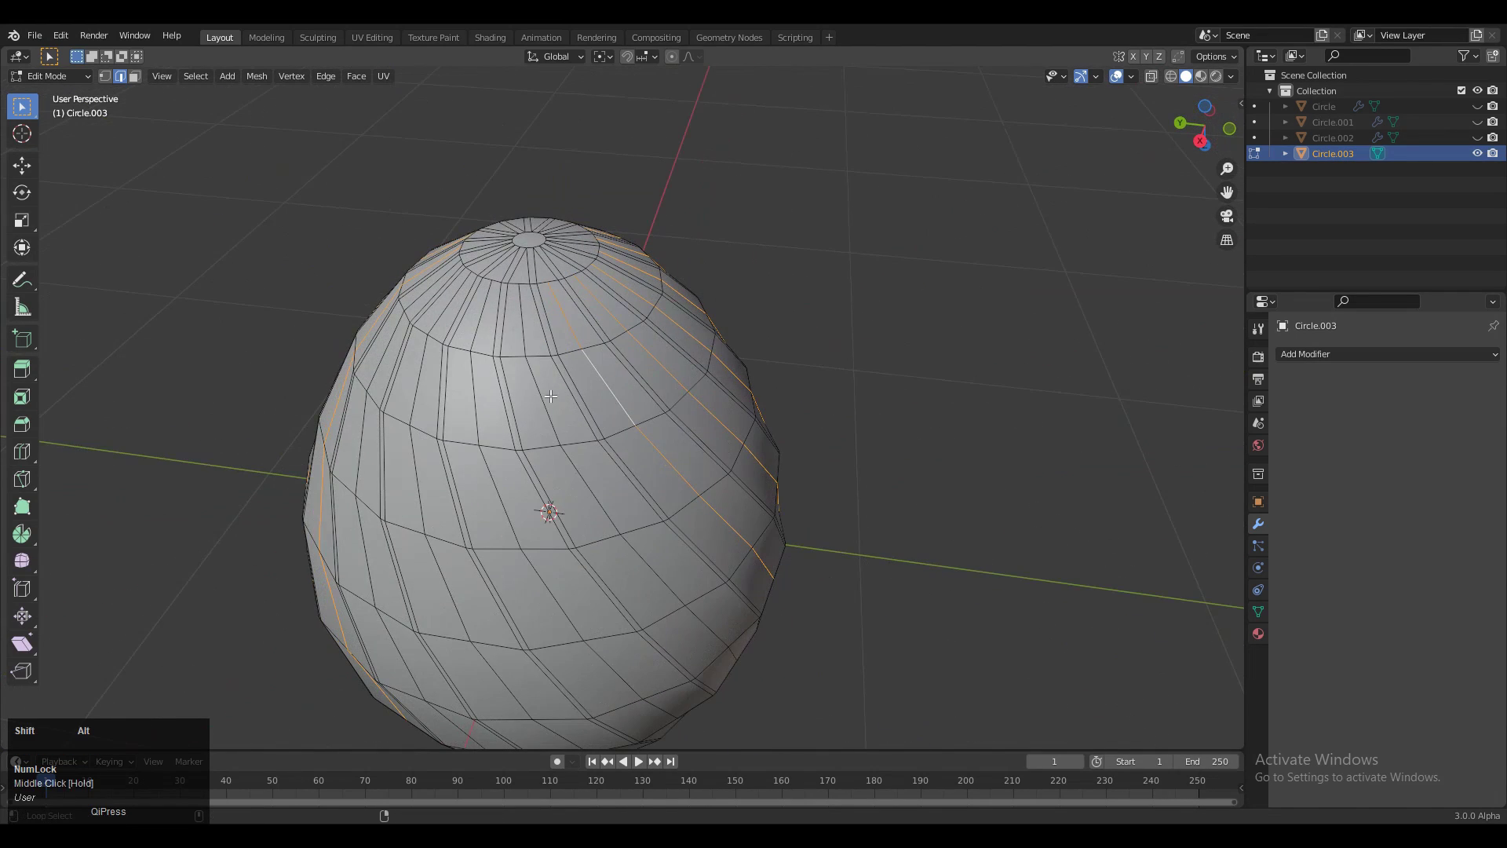
{"action": "middle_click_drag", "start_coordinate": [417, 389], "coordinate": [502, 420]}
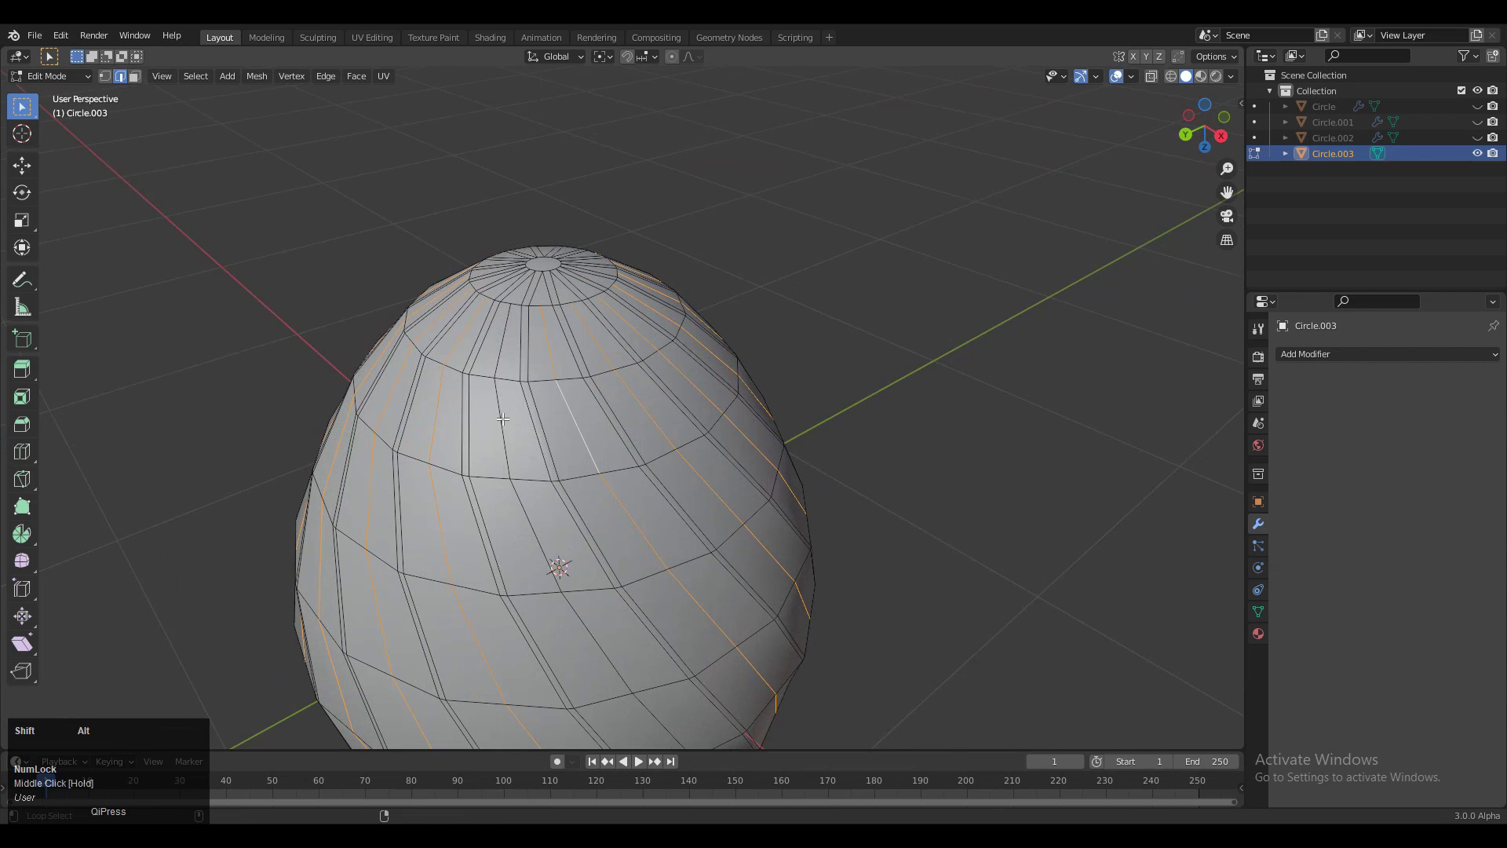
{"action": "middle_click_drag", "start_coordinate": [685, 425], "coordinate": [865, 403], "text": "shift"}
Try scaling the selected panel centre loops inward to about 0.96
{"action": "key", "text": "alt+s"}
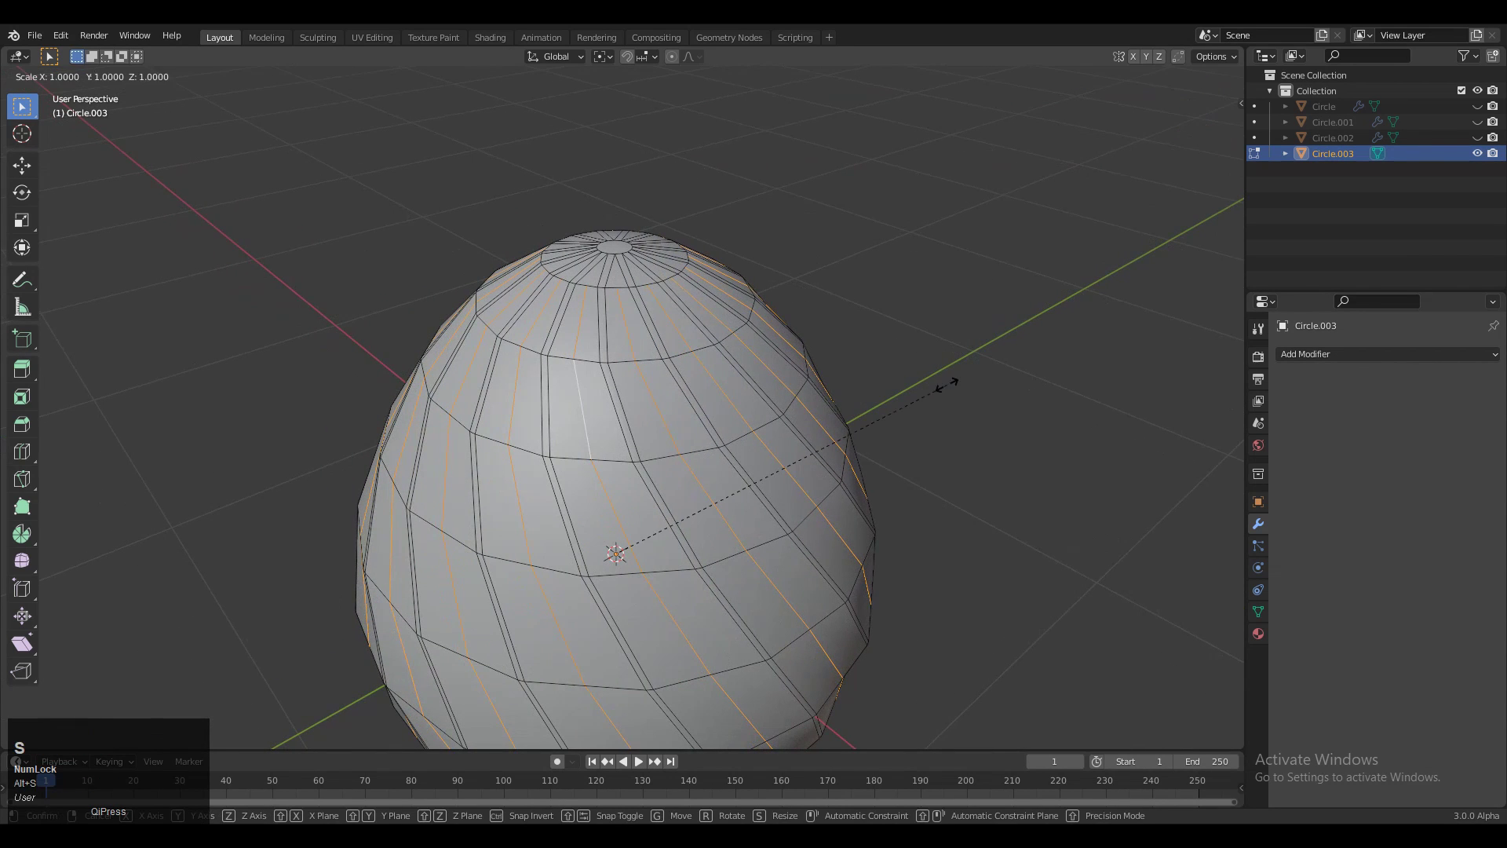
{"action": "left_click", "coordinate": [993, 393]}
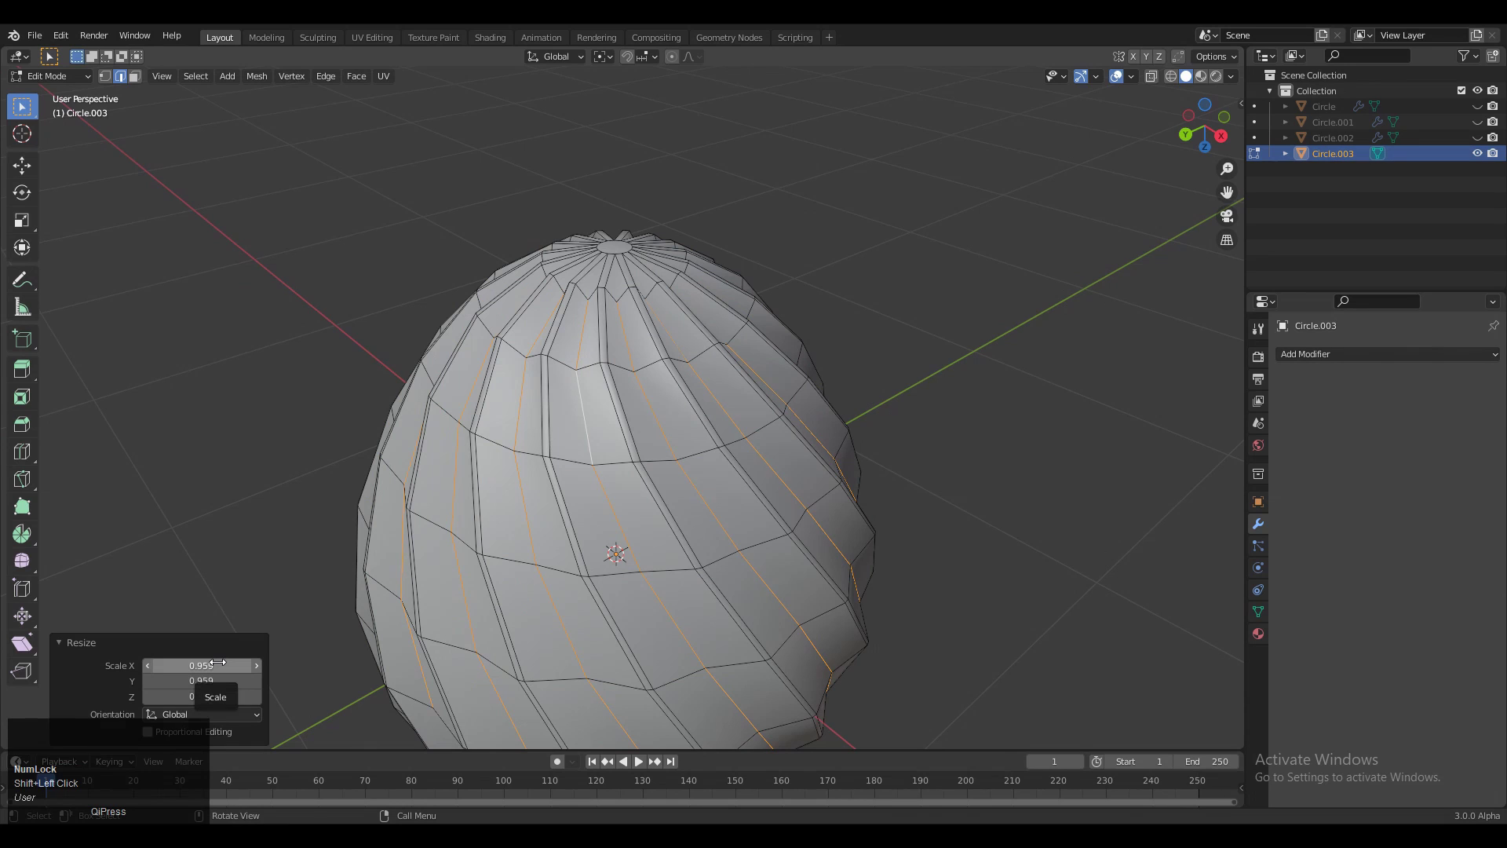
{"action": "key", "text": "ctrl+z"}
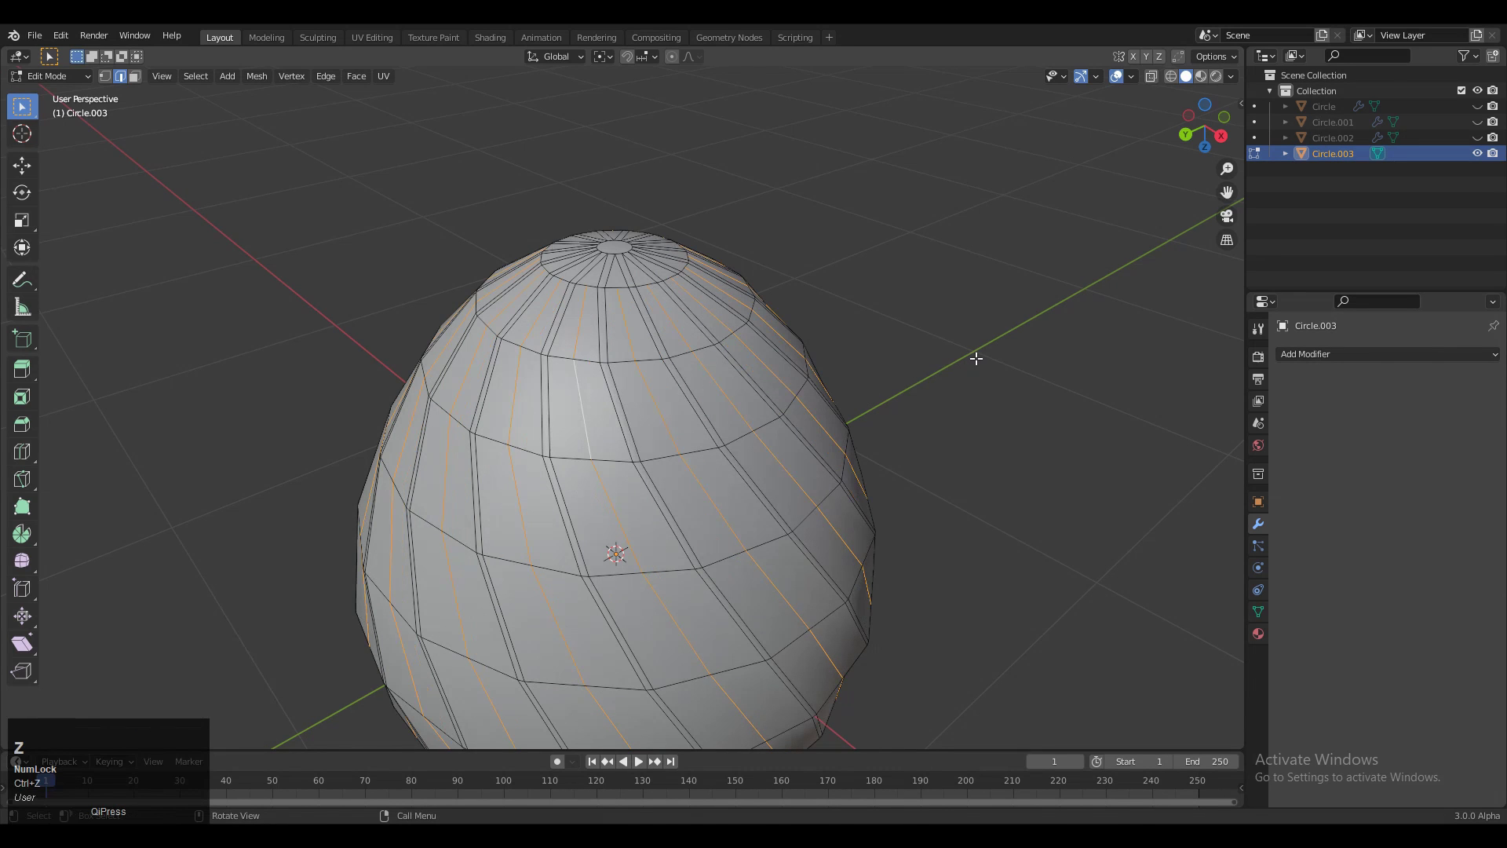
Scale the selected panel centre loops inward to about 0.956 to sink them between the bevelled strips
{"action": "key", "text": "ctrl"}
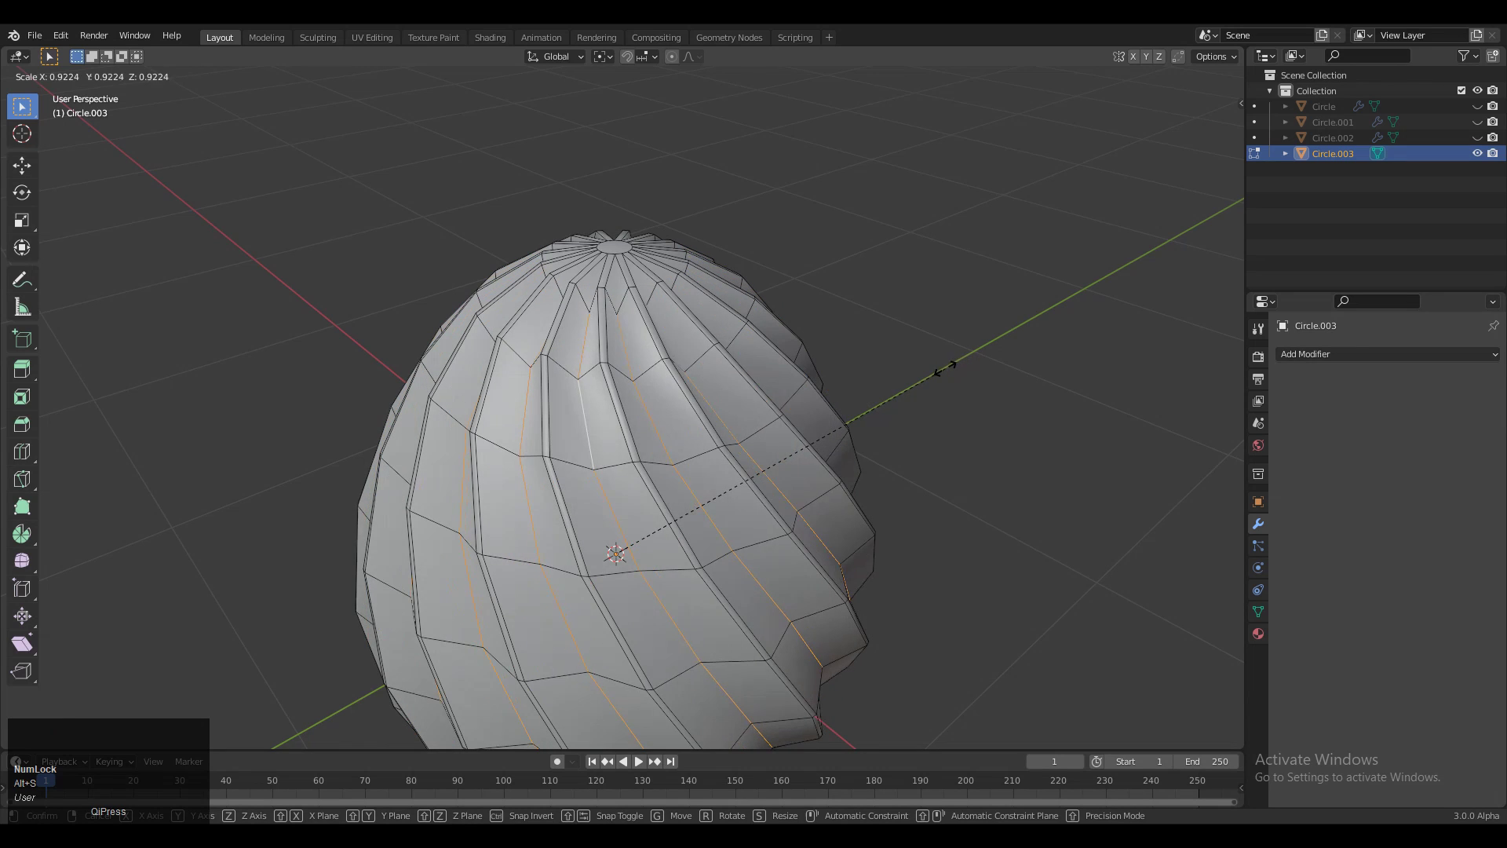
{"action": "left_click", "coordinate": [964, 363]}
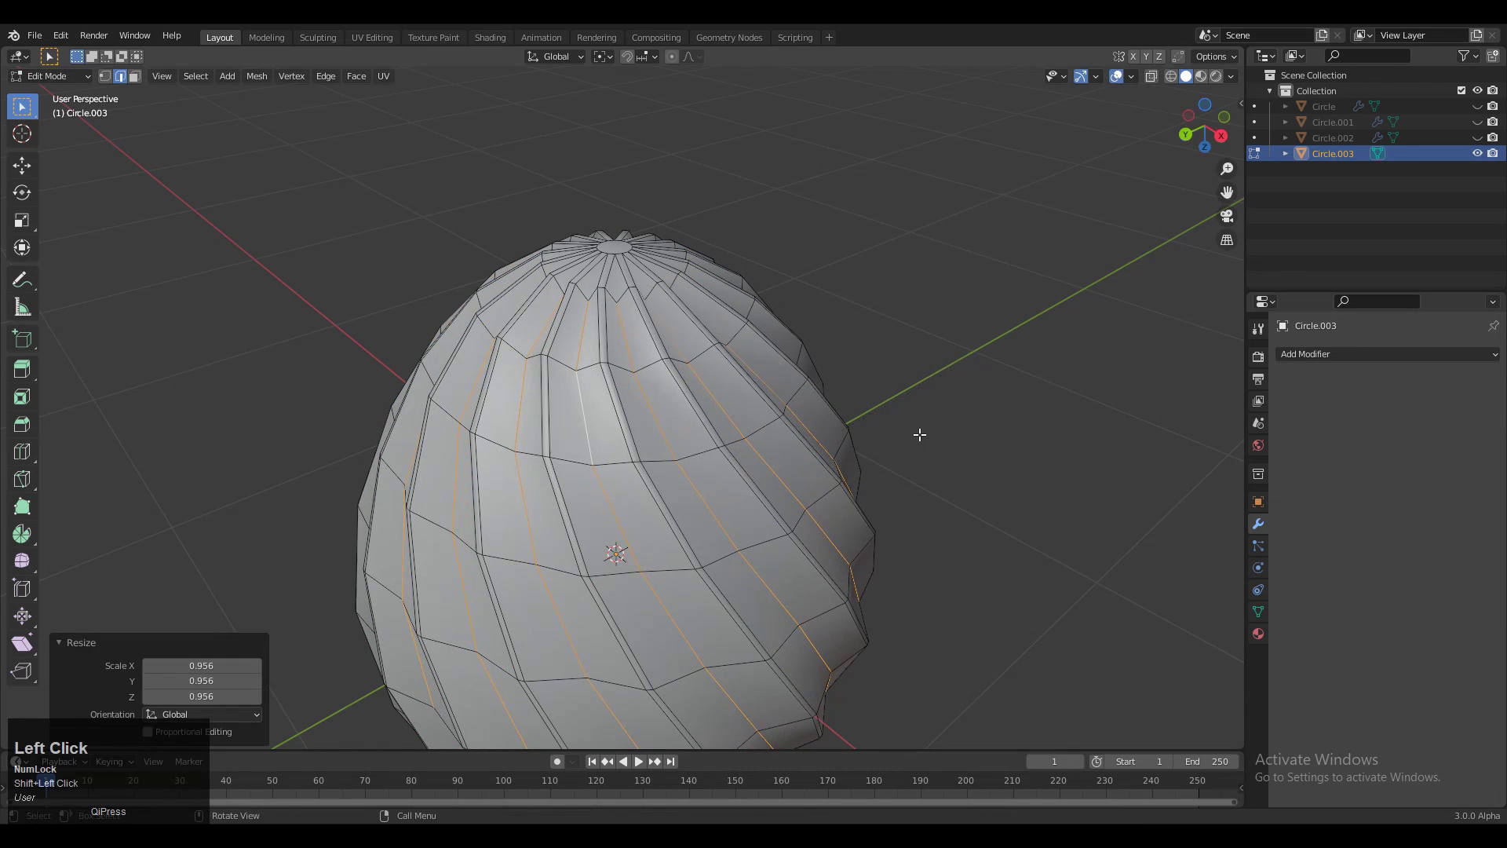
{"action": "middle_click_drag", "start_coordinate": [915, 431], "coordinate": [1105, 369]}
{"action": "key", "text": "Tab"}
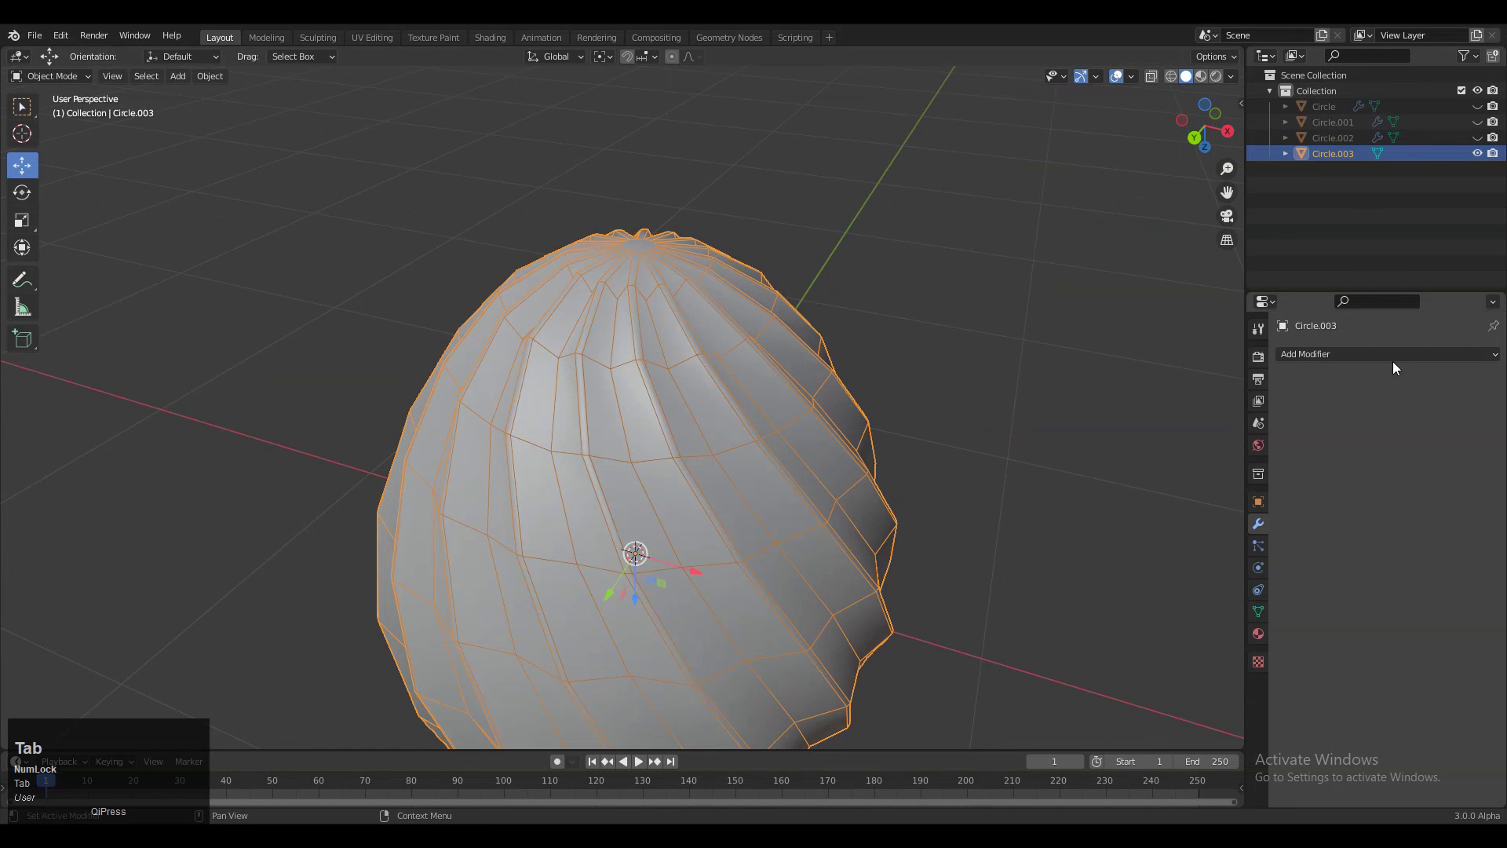
{"action": "left_click", "coordinate": [1405, 356]}
{"action": "middle_click_drag", "start_coordinate": [730, 325], "coordinate": [720, 420]}
{"action": "key", "text": "Tab"}
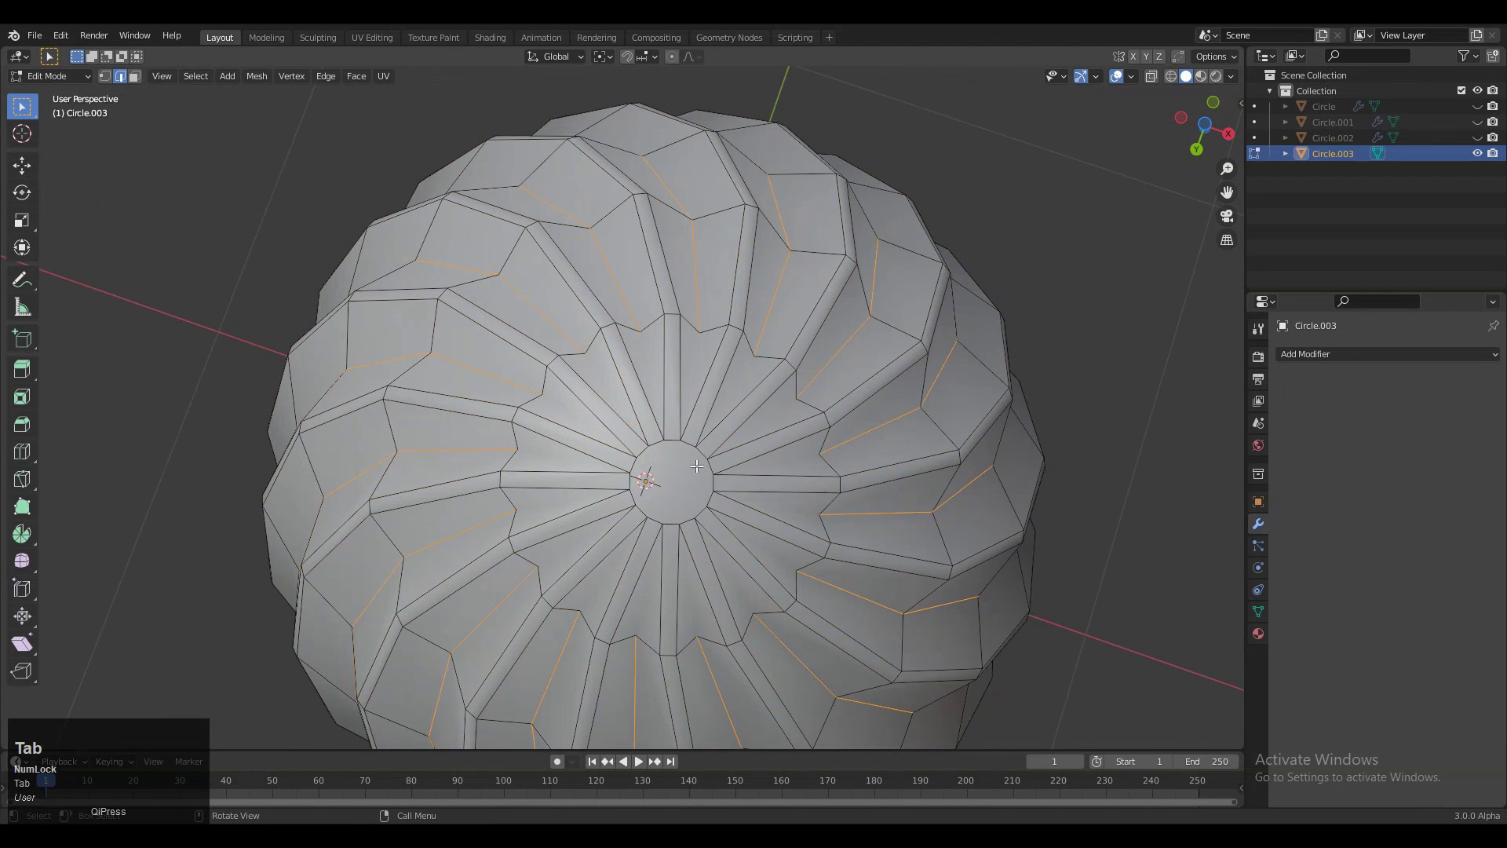
Select the round cap faces at both poles of the egg and inset them by about 0.0016 m
{"action": "middle_click_drag", "start_coordinate": [683, 470], "coordinate": [687, 235]}
{"action": "middle_click_drag", "start_coordinate": [688, 235], "coordinate": [715, 441], "text": "ctrl"}
{"action": "scroll", "coordinate": [697, 354], "scroll_direction": "up", "scroll_amount": 4}
{"action": "left_click", "coordinate": [626, 325], "text": "shift"}
{"action": "scroll", "coordinate": [686, 416], "scroll_direction": "up", "scroll_amount": 5}
{"action": "key", "text": "i"}
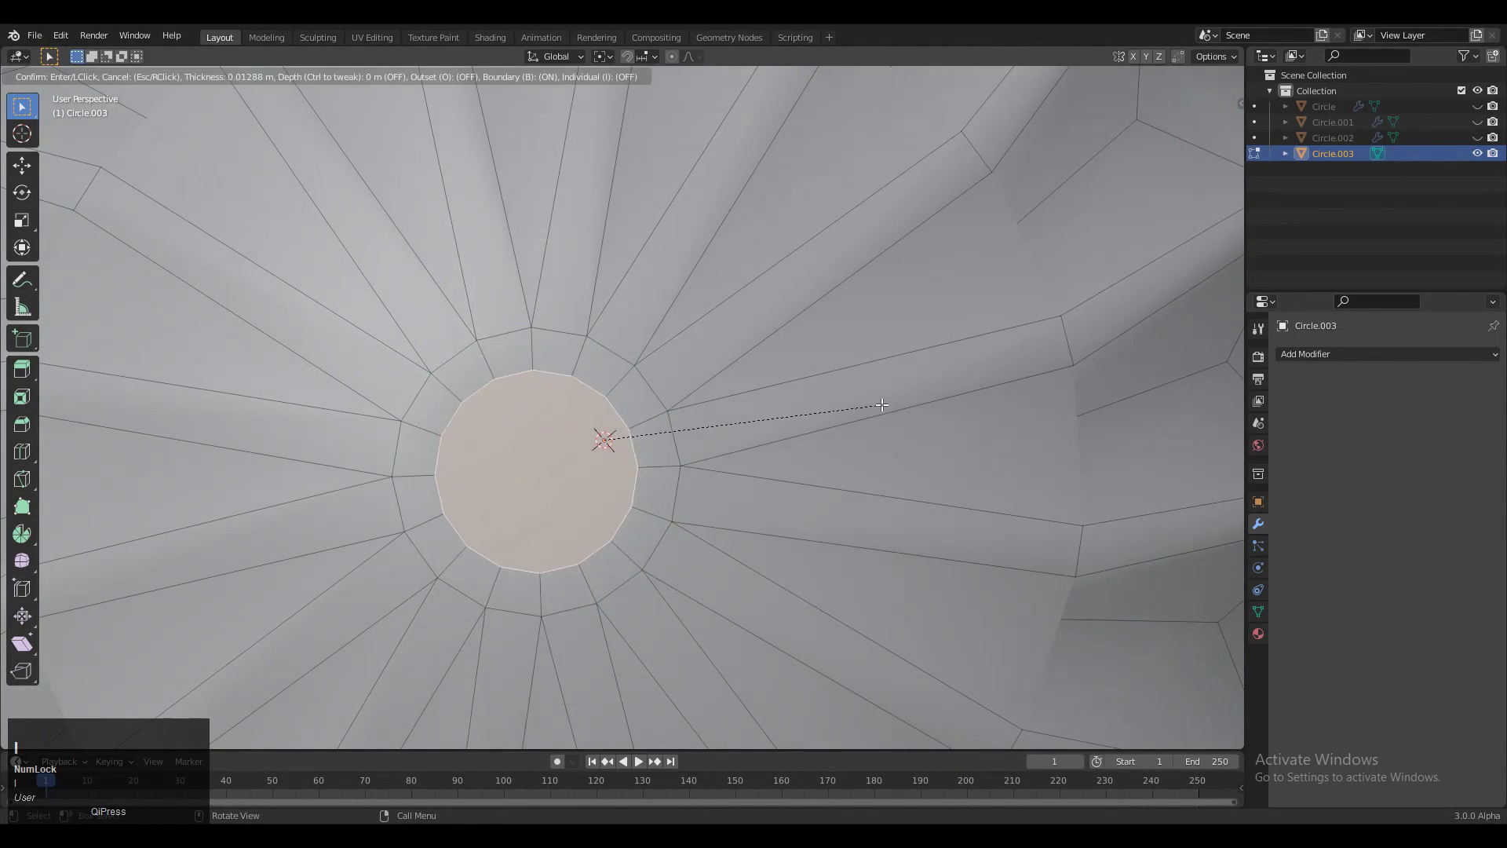
{"action": "left_click", "coordinate": [909, 402]}
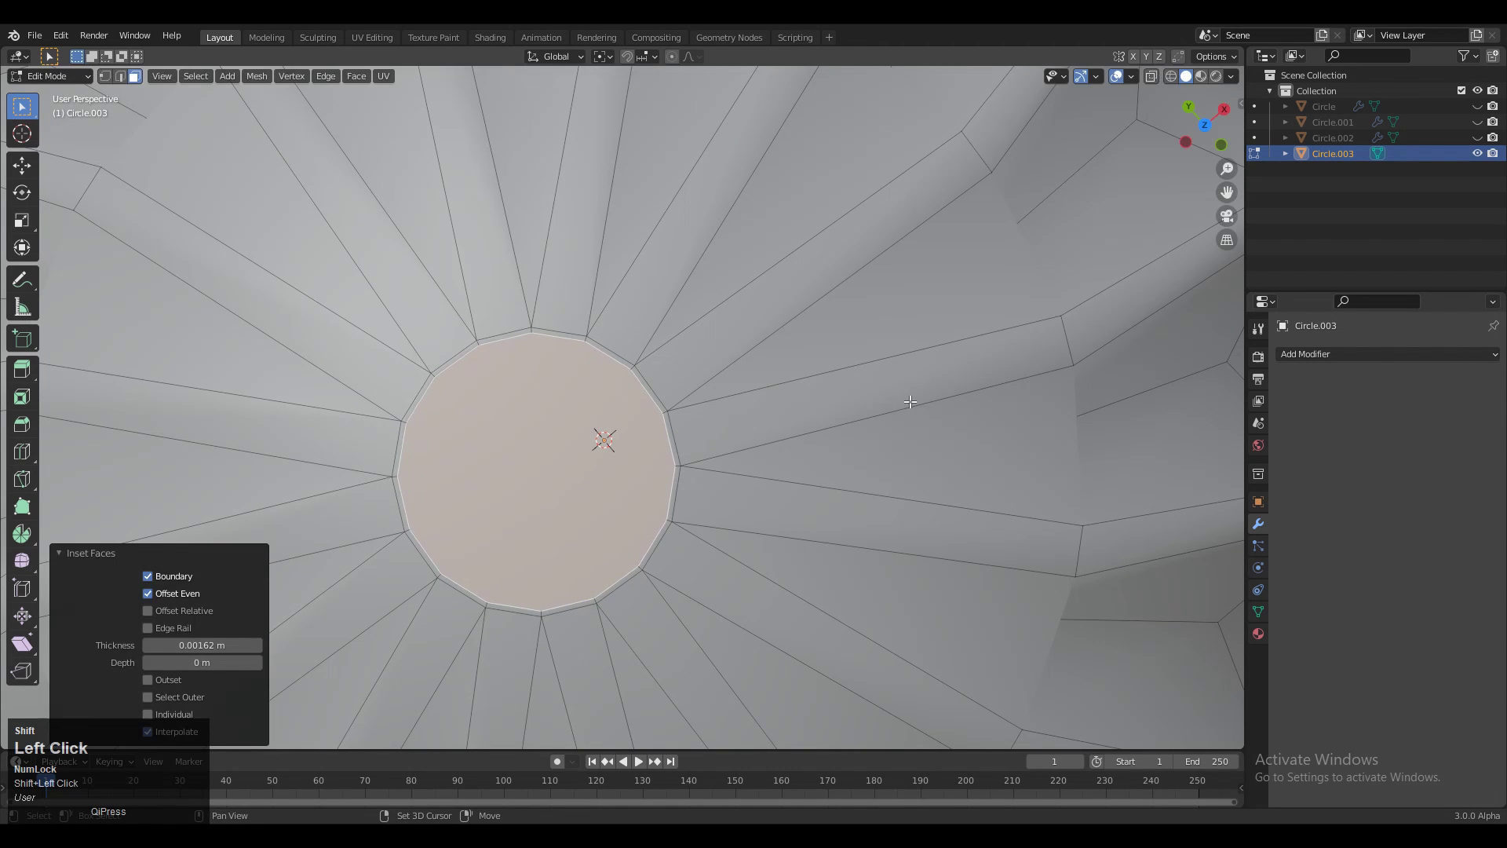
Inset the selected cap faces twice more, by about 0.0107 m and about 0.0014 m
{"action": "key", "text": "shift"}
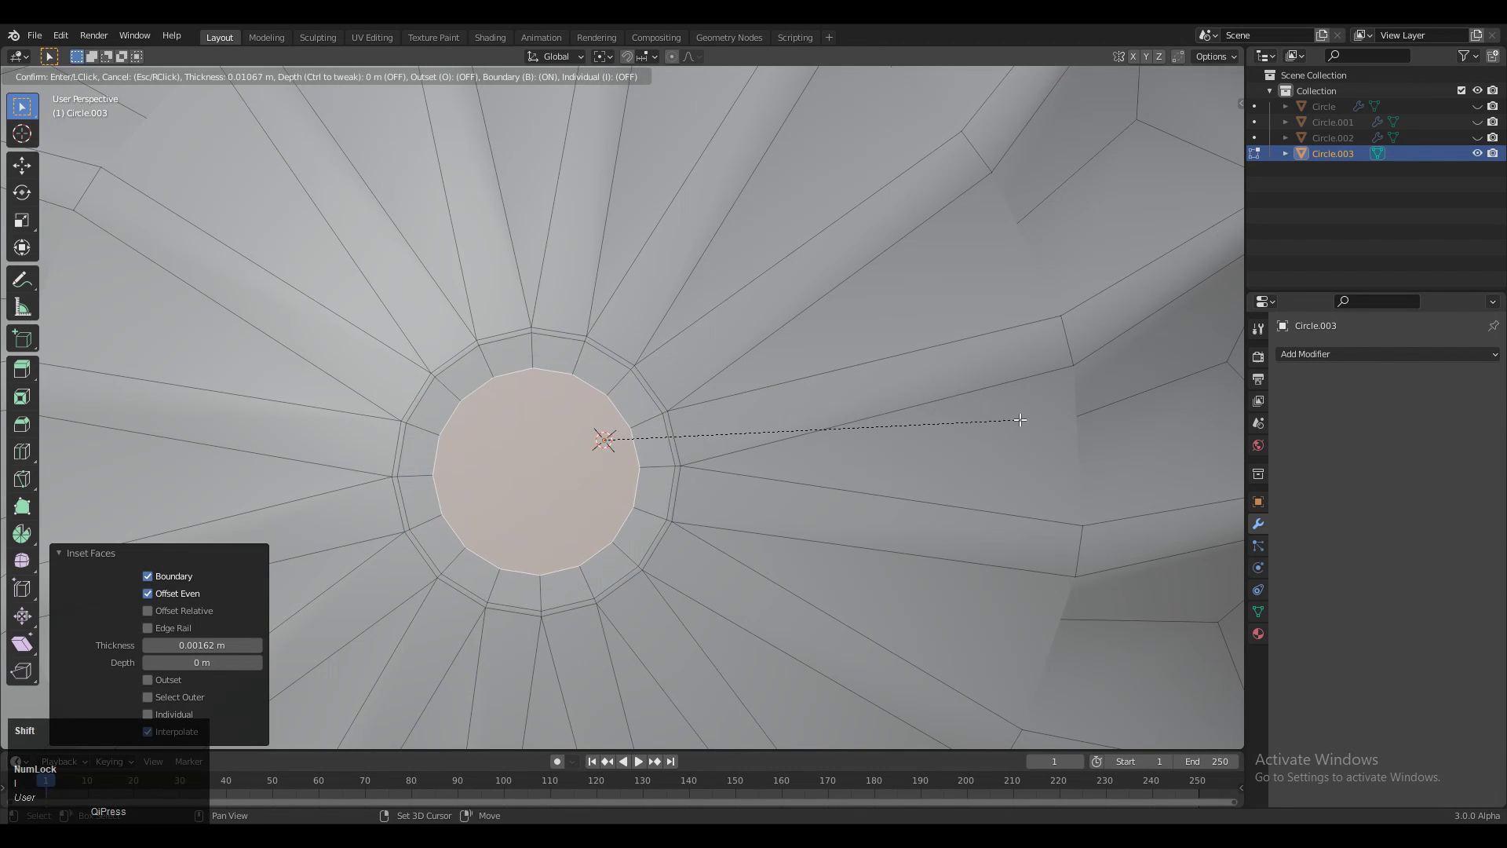
{"action": "left_click", "coordinate": [1018, 420]}
{"action": "key", "text": "i"}
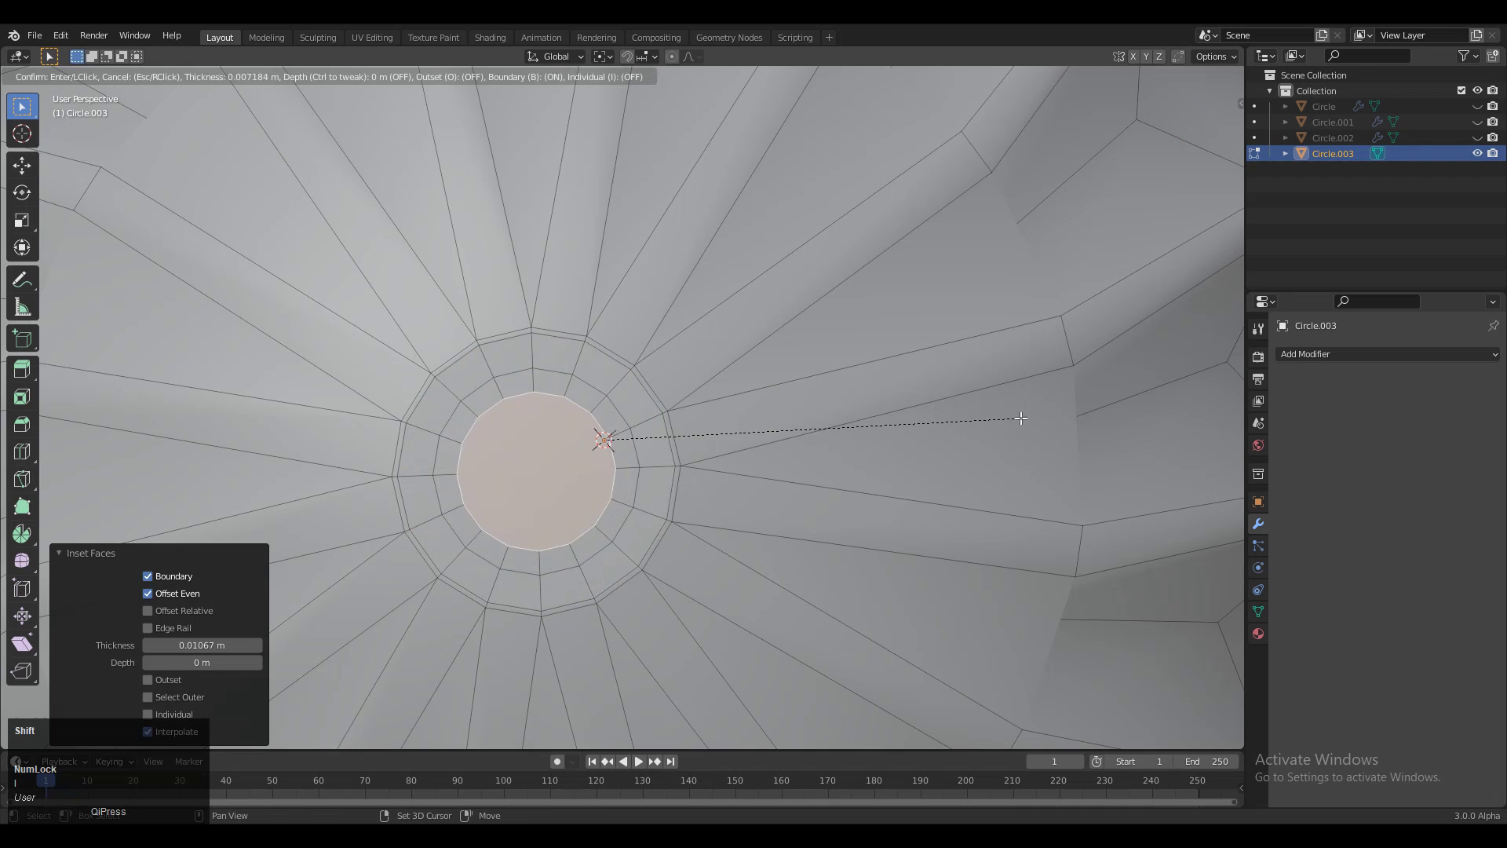
{"action": "left_click", "coordinate": [1026, 426]}
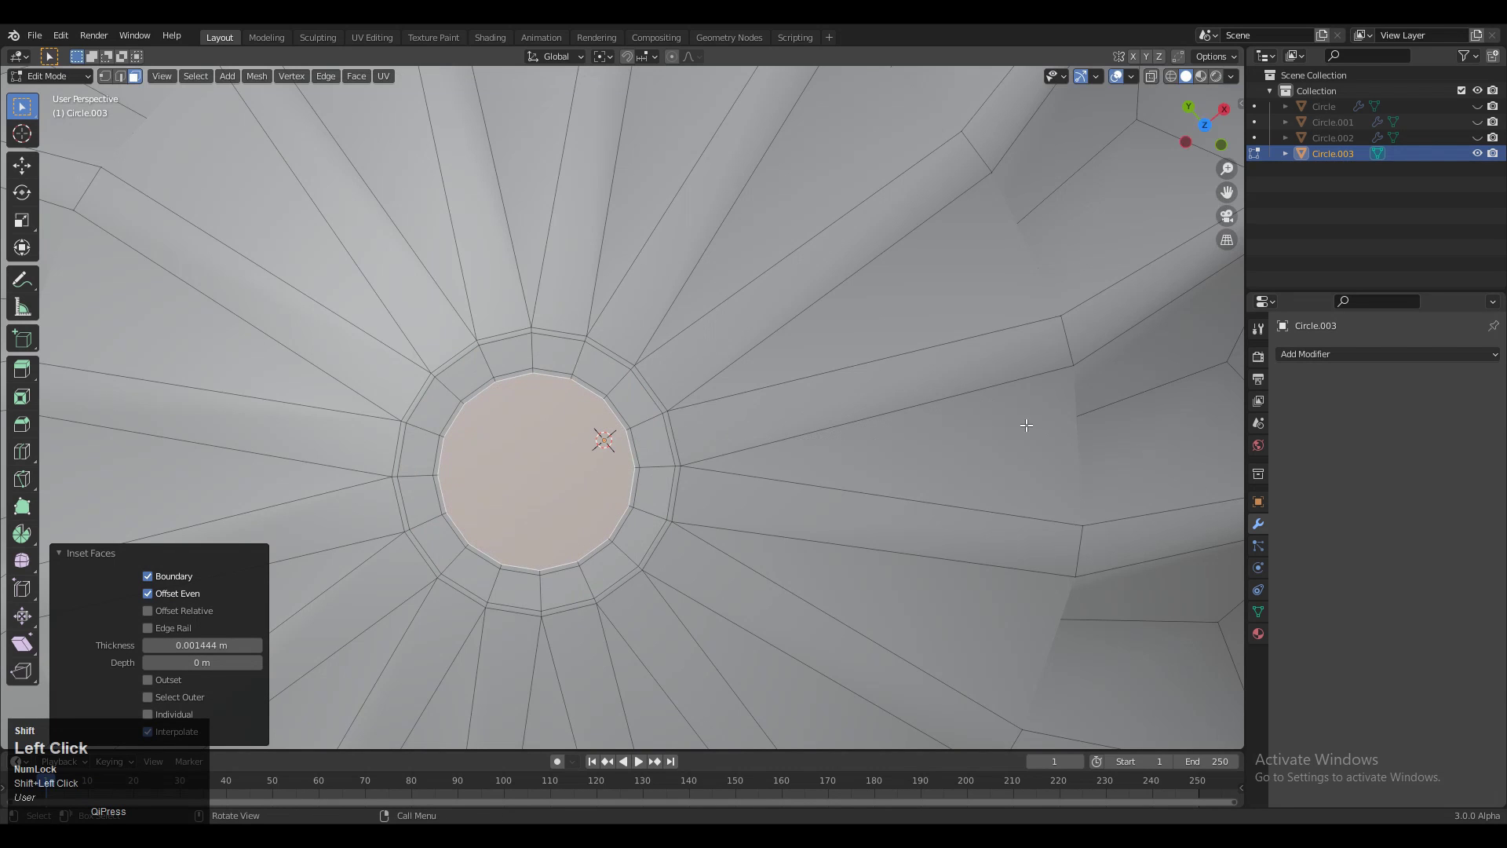
Bridge the two cap faces into a tunnel through the egg and inset the tunnel faces by about 0.0035 m
{"action": "right_click", "coordinate": [530, 445]}
{"action": "mouse_move", "coordinate": [542, 444]}
{"action": "left_click", "coordinate": [602, 523]}
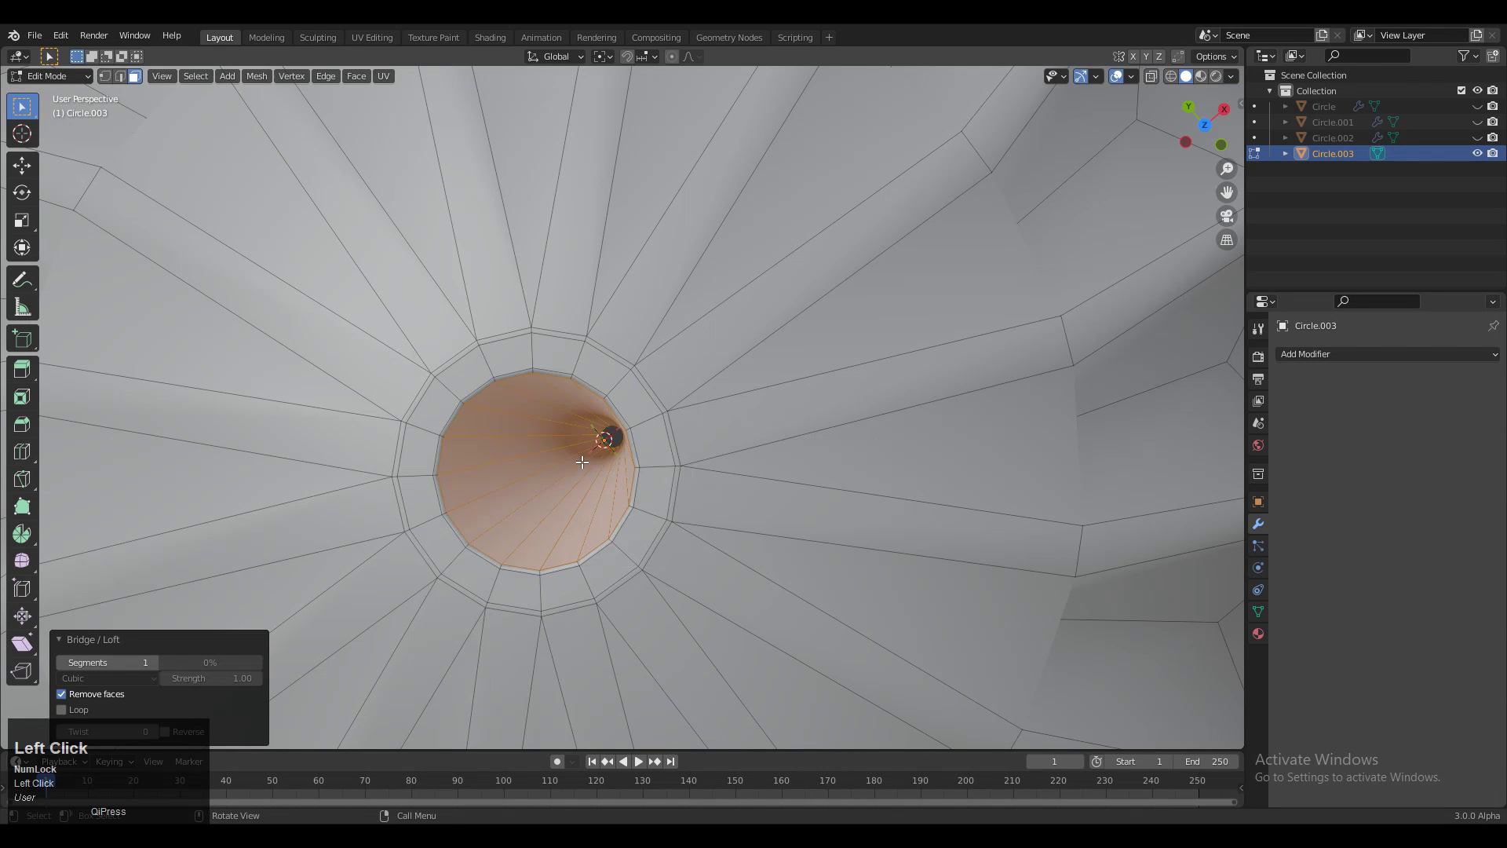
{"action": "key", "text": "i"}
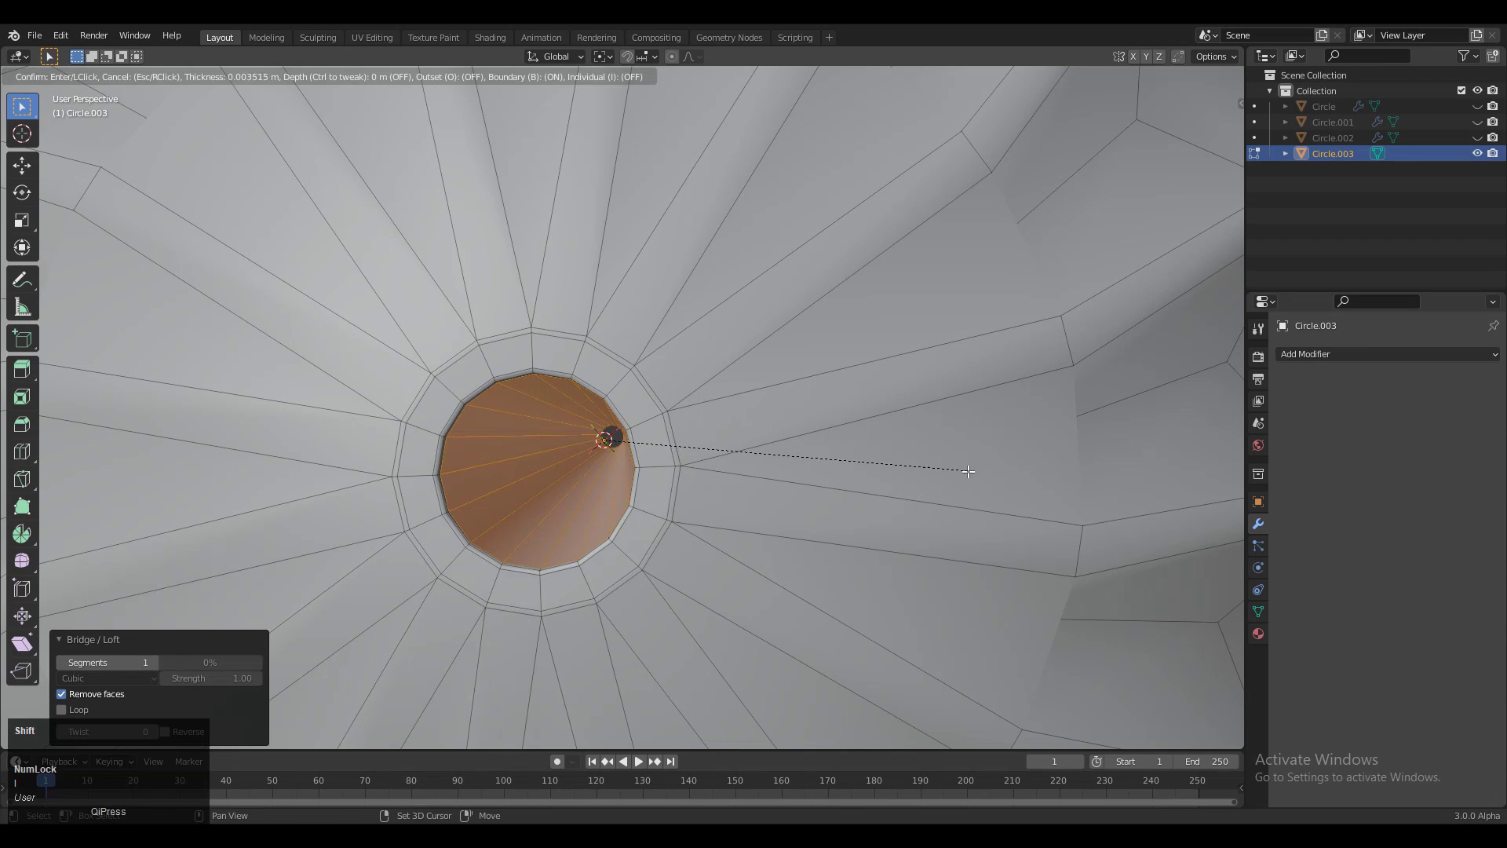
{"action": "left_click", "coordinate": [969, 471]}
Add 10 evenly spaced loop cuts to the tunnel walls between the two poles
{"action": "middle_click_drag", "start_coordinate": [968, 471], "coordinate": [630, 316]}
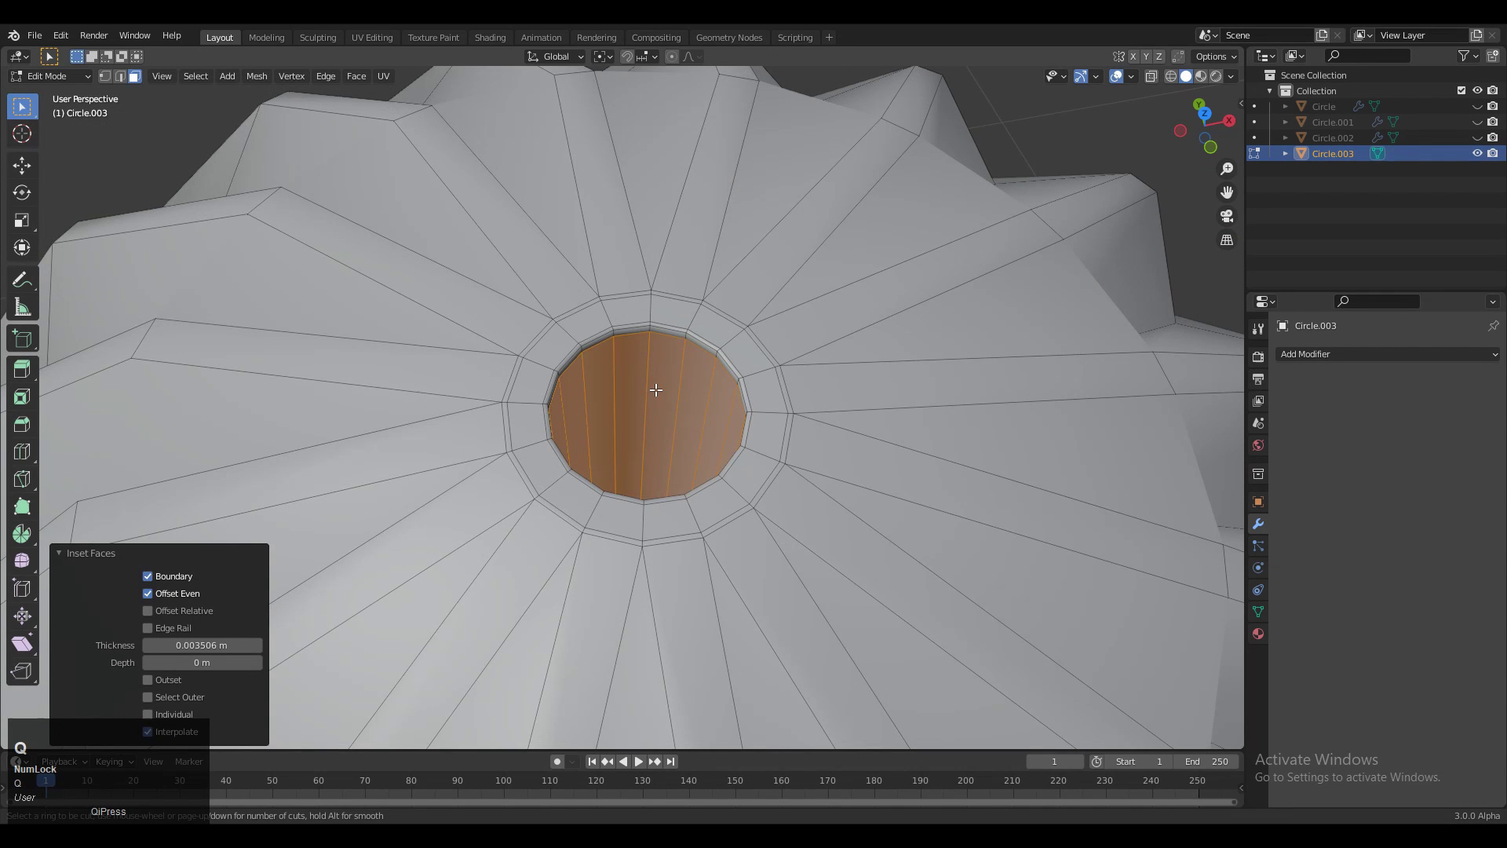
{"action": "middle_click_drag", "start_coordinate": [726, 410], "coordinate": [590, 473]}
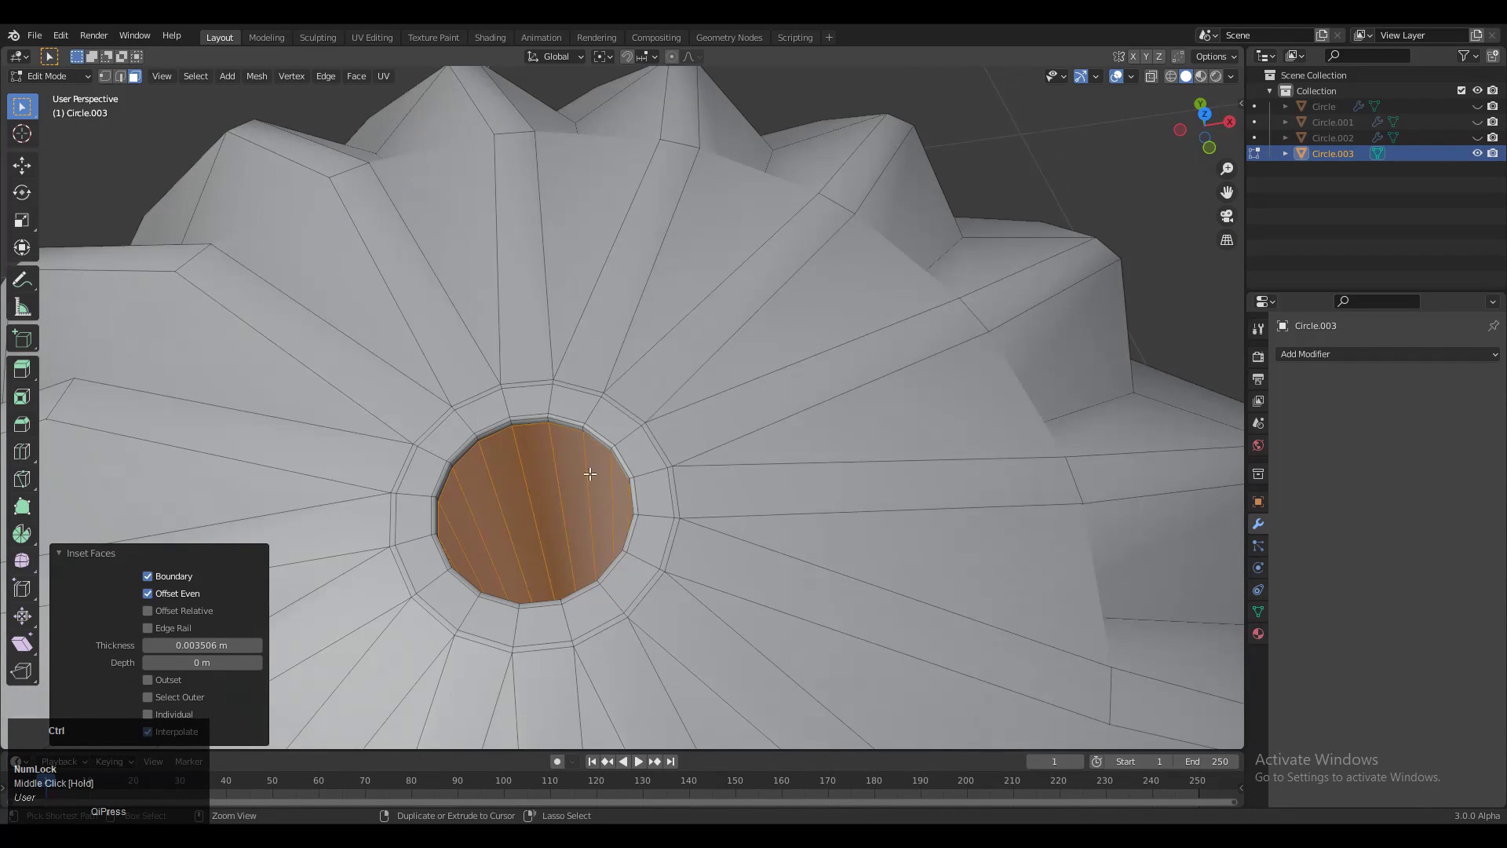
{"action": "left_click", "coordinate": [541, 522]}
{"action": "right_click", "coordinate": [542, 523]}
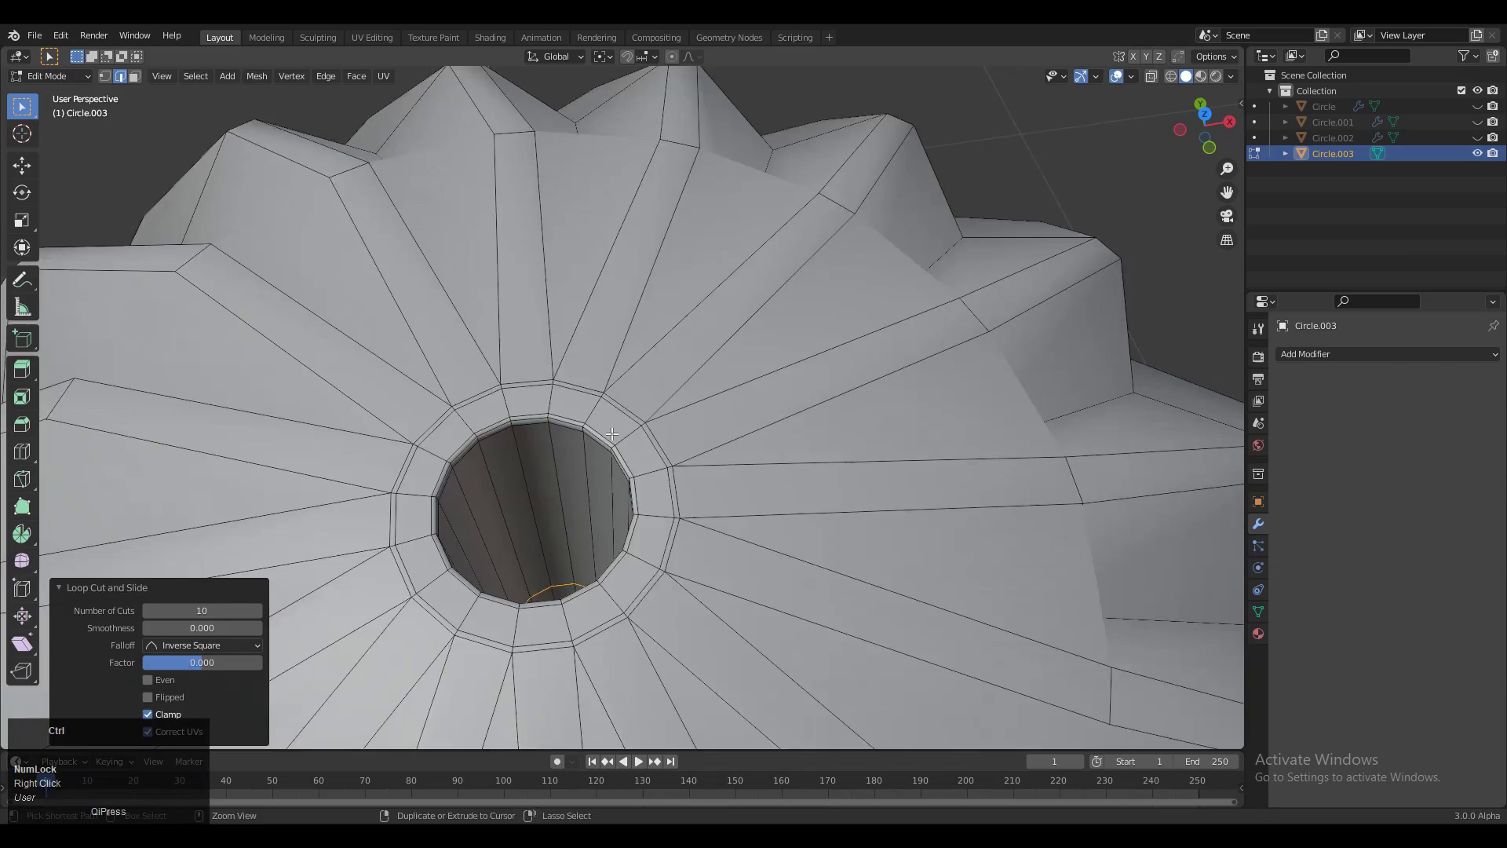
{"action": "scroll", "coordinate": [542, 523], "scroll_direction": "down", "scroll_amount": 4}
{"action": "middle_click_drag", "start_coordinate": [542, 522], "coordinate": [528, 361]}
Examine the mesh flow by selecting face loops along the spiral panels and around the pole opening
{"action": "key", "text": "Tab"}
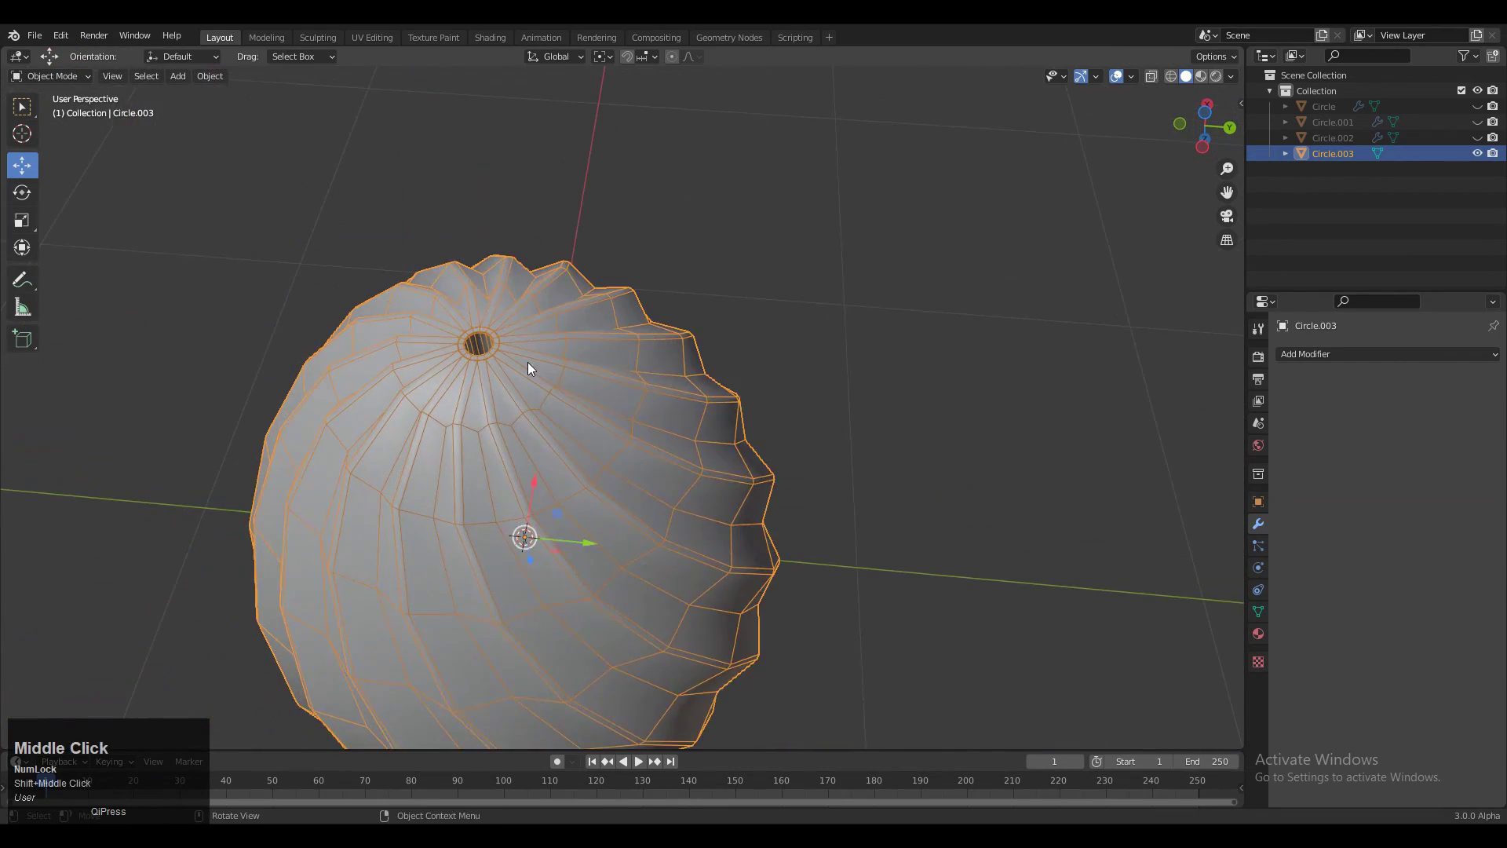
{"action": "key", "text": "Tab"}
{"action": "key", "text": "Tab"}
{"action": "left_click", "coordinate": [1355, 352]}
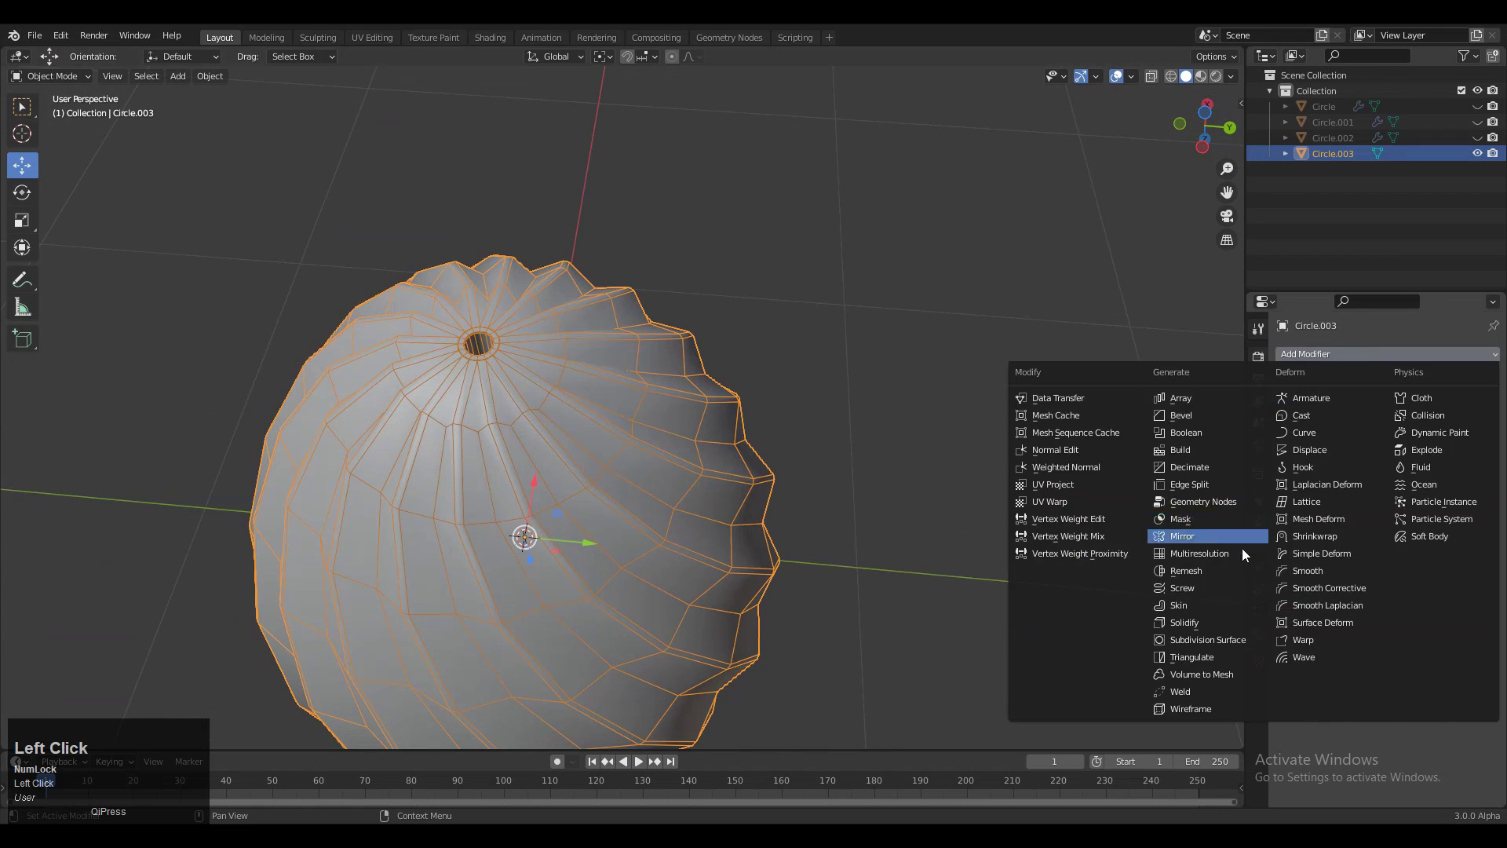
{"action": "key", "text": "Tab"}
{"action": "scroll", "coordinate": [554, 418], "scroll_direction": "up", "scroll_amount": 4}
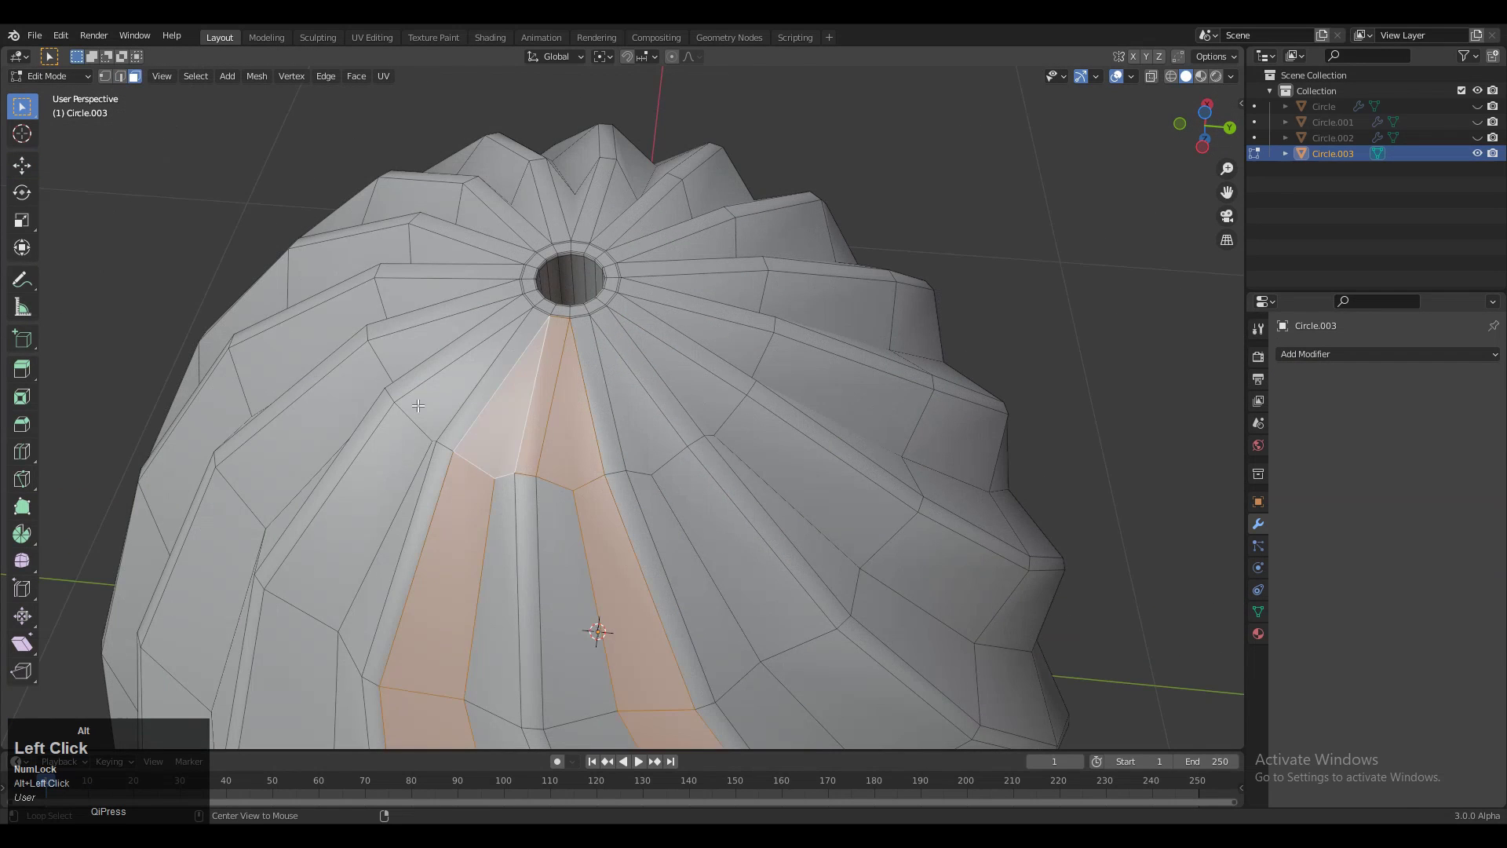
{"action": "middle_click_drag", "start_coordinate": [385, 364], "coordinate": [693, 599]}
{"action": "left_click", "coordinate": [695, 600], "text": "alt"}
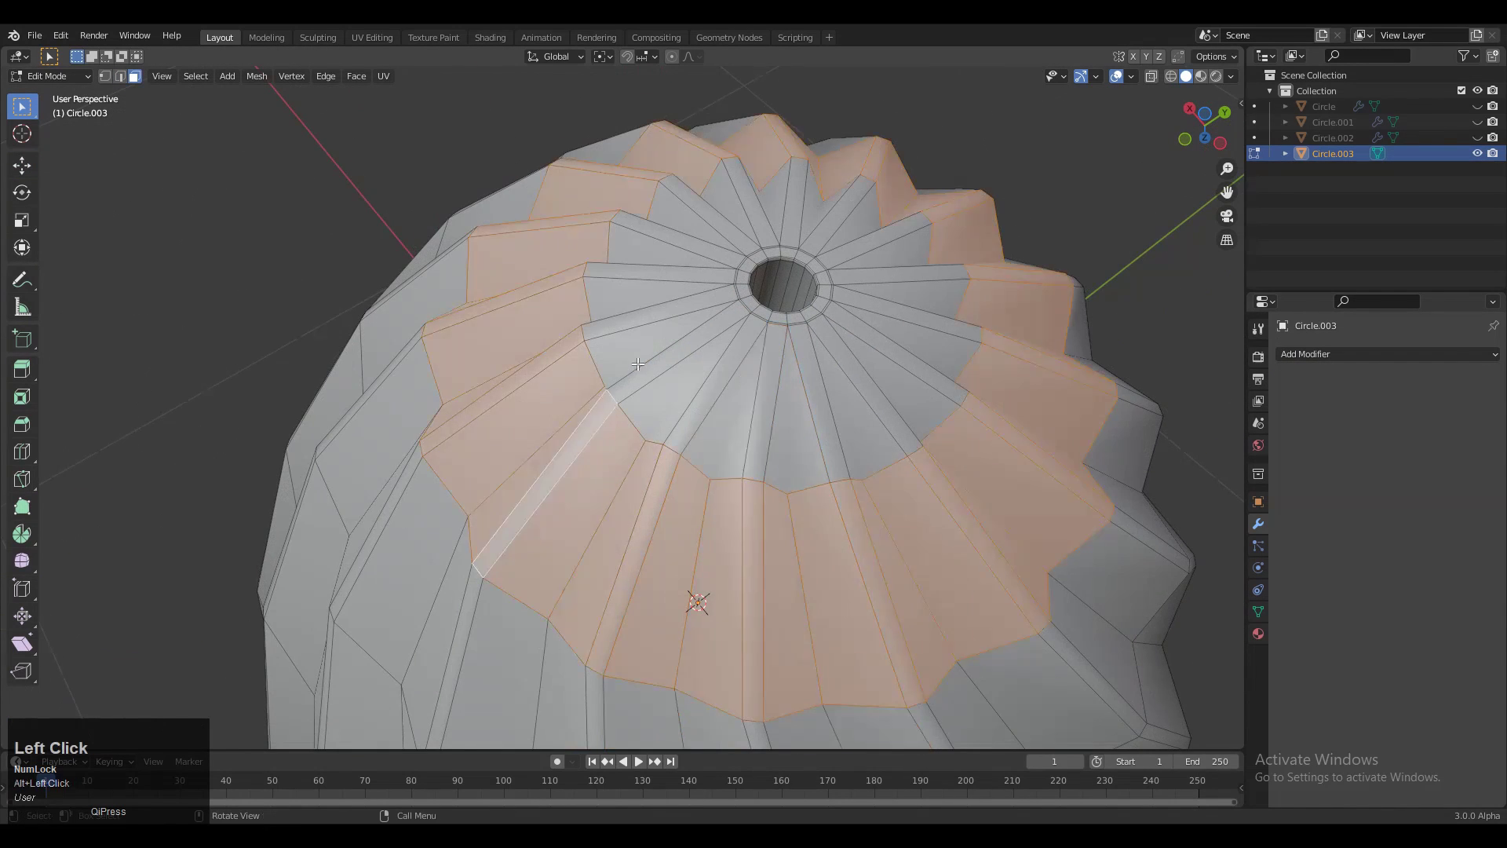
{"action": "scroll", "coordinate": [622, 423], "scroll_direction": "down", "scroll_amount": 4}
{"action": "left_click", "coordinate": [622, 424], "text": "alt"}
{"action": "middle_click_drag", "start_coordinate": [658, 503], "coordinate": [1269, 408]}
Add a Subdivision Surface modifier to the egg with two viewport levels
{"action": "key", "text": "Tab"}
{"action": "left_click", "coordinate": [1355, 353]}
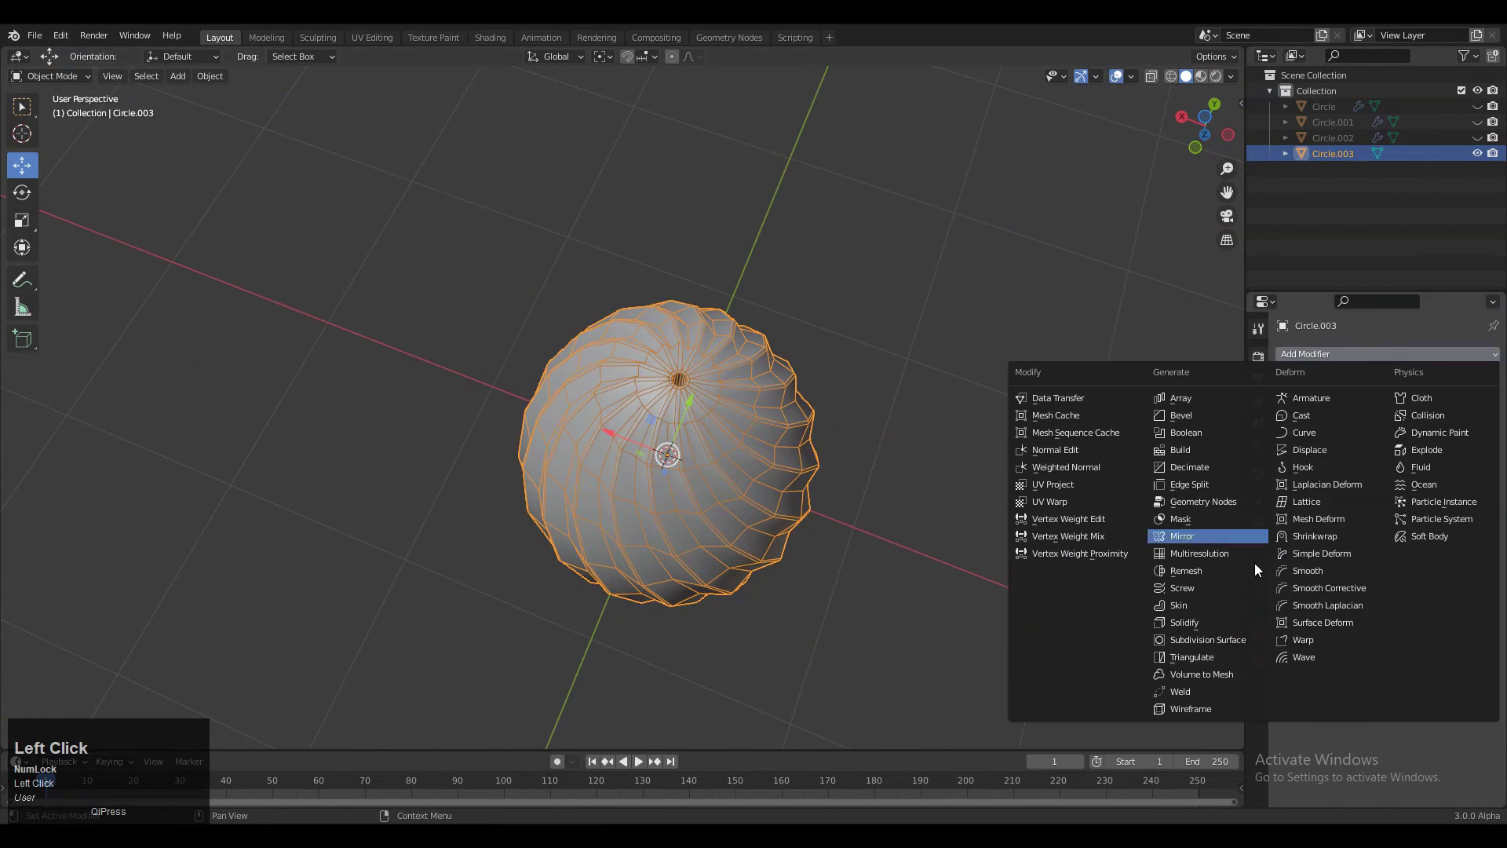
{"action": "left_click", "coordinate": [1212, 640]}
{"action": "scroll", "coordinate": [828, 539], "scroll_direction": "up", "scroll_amount": 5}
{"action": "middle_click_drag", "start_coordinate": [828, 540], "coordinate": [774, 527], "text": "shift"}
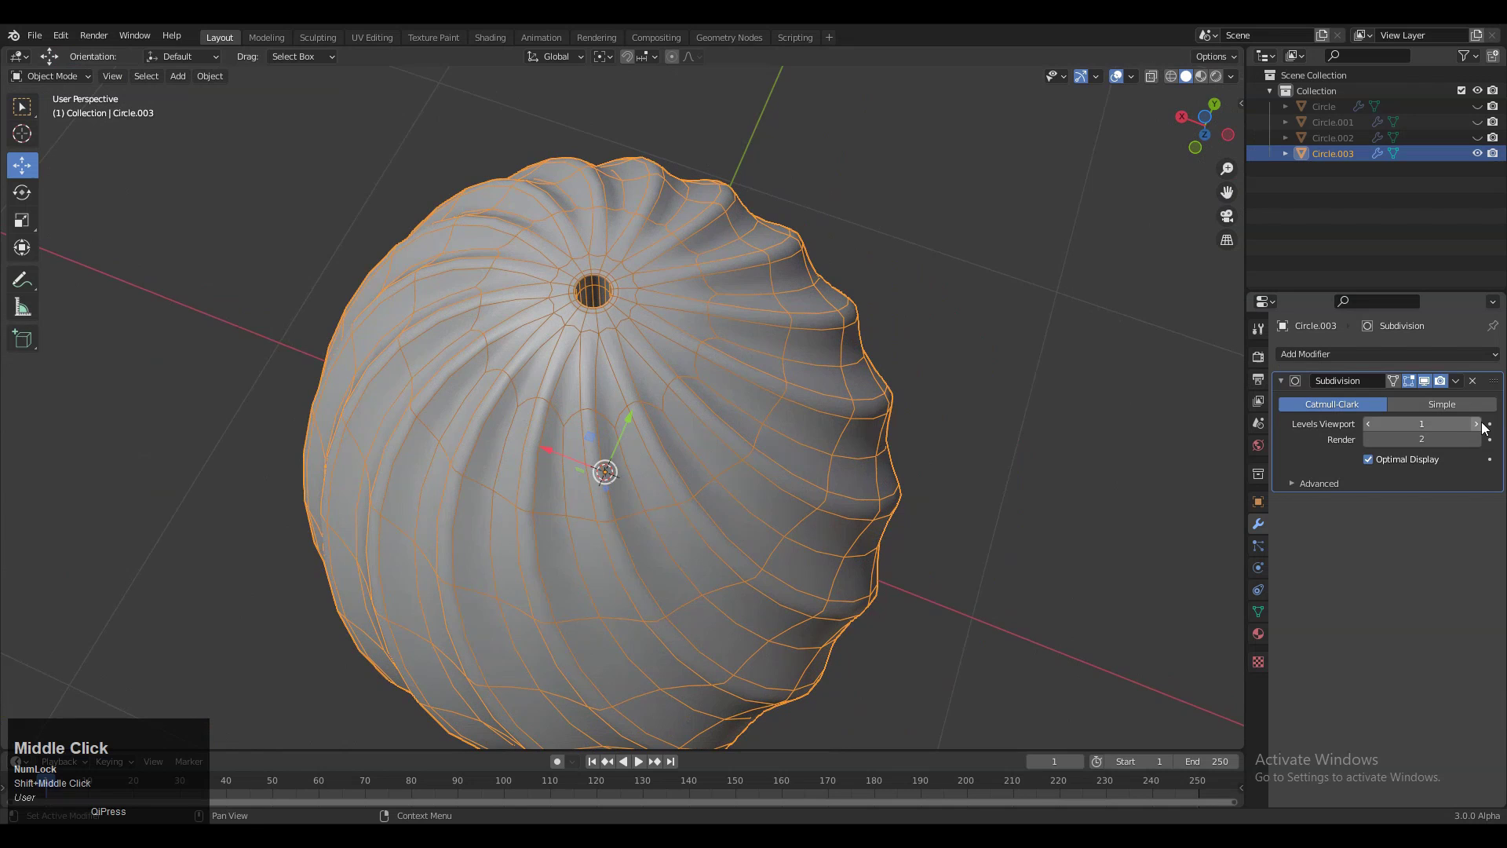
{"action": "scroll", "coordinate": [668, 496], "scroll_direction": "down", "scroll_amount": 3}
{"action": "middle_click_drag", "start_coordinate": [667, 496], "coordinate": [611, 408]}
Apply smooth shading to the egg and deselect it
{"action": "right_click", "coordinate": [613, 400]}
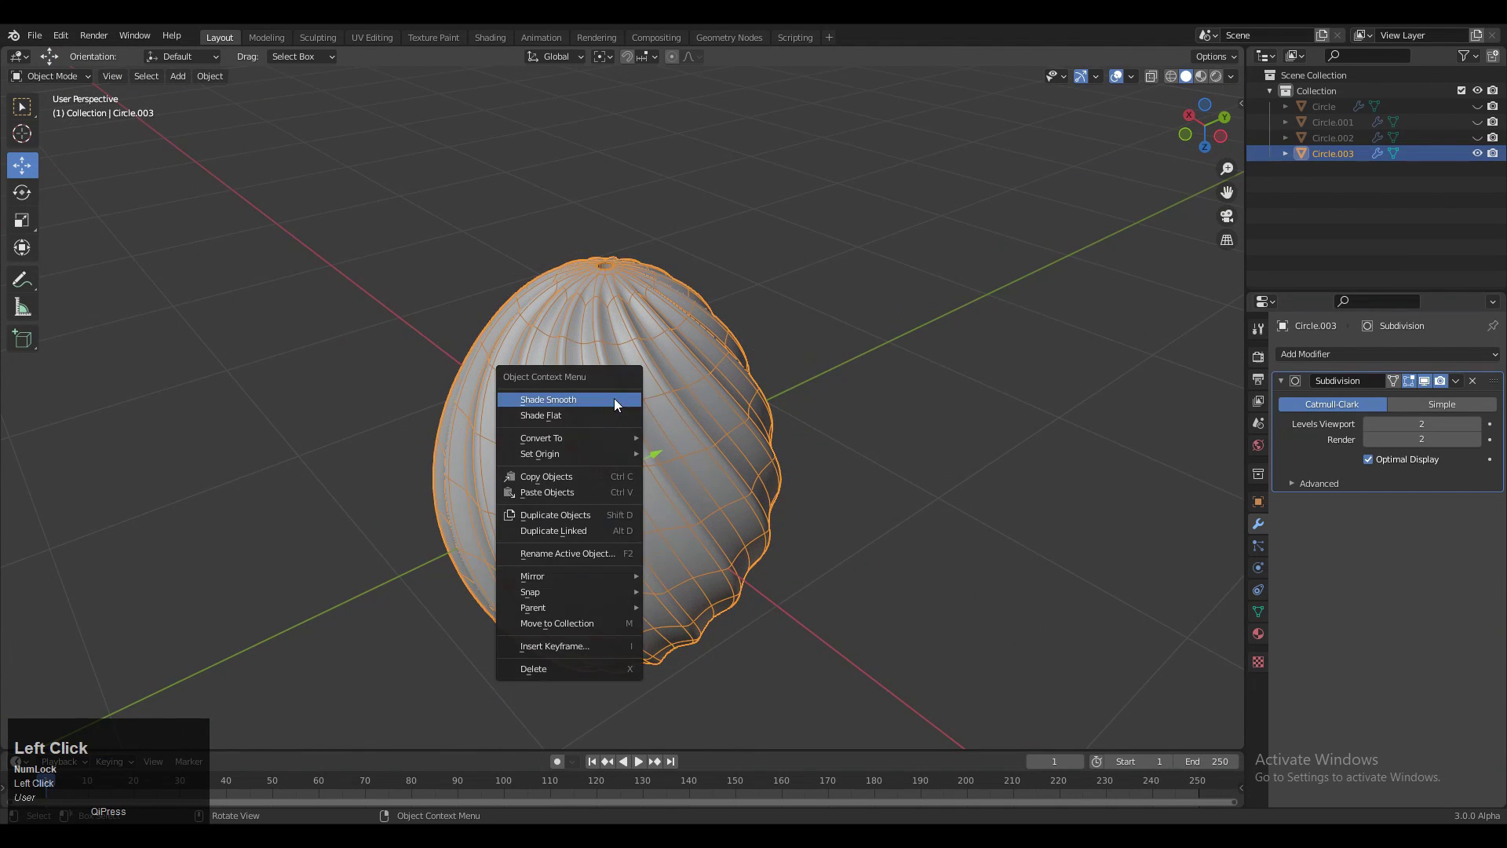
{"action": "left_click", "coordinate": [613, 398]}
{"action": "left_click", "coordinate": [840, 447]}
Turn off the viewport overlays and inspect the smoothed egg around its pole opening and spiral grooves
{"action": "middle_click_drag", "start_coordinate": [841, 446], "coordinate": [901, 338]}
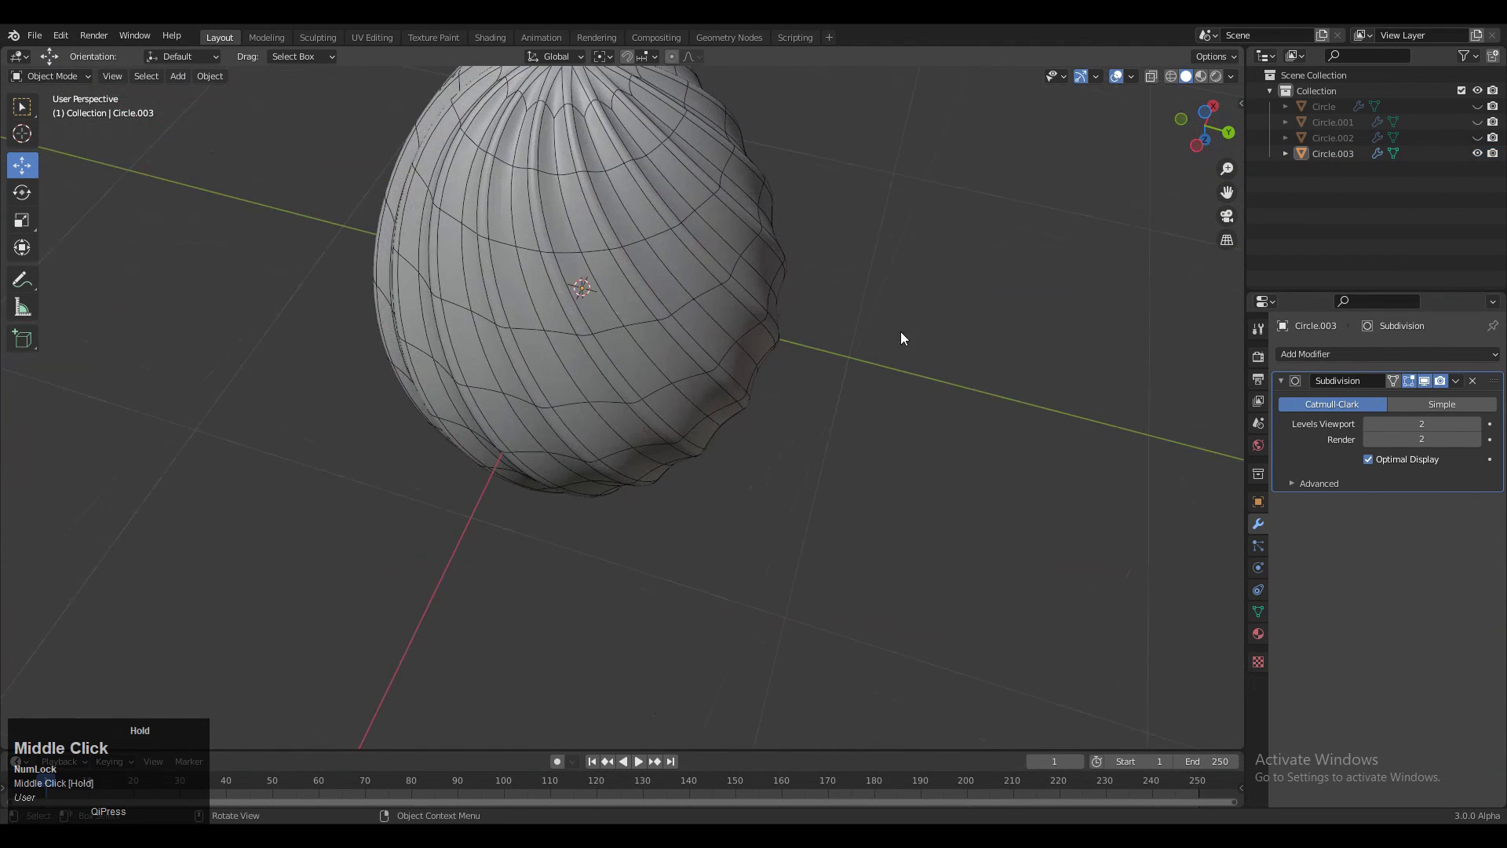
{"action": "left_click", "coordinate": [1114, 76]}
{"action": "middle_click_drag", "start_coordinate": [614, 273], "coordinate": [639, 494], "text": "shift"}
{"action": "scroll", "coordinate": [662, 430], "scroll_direction": "up", "scroll_amount": 2}
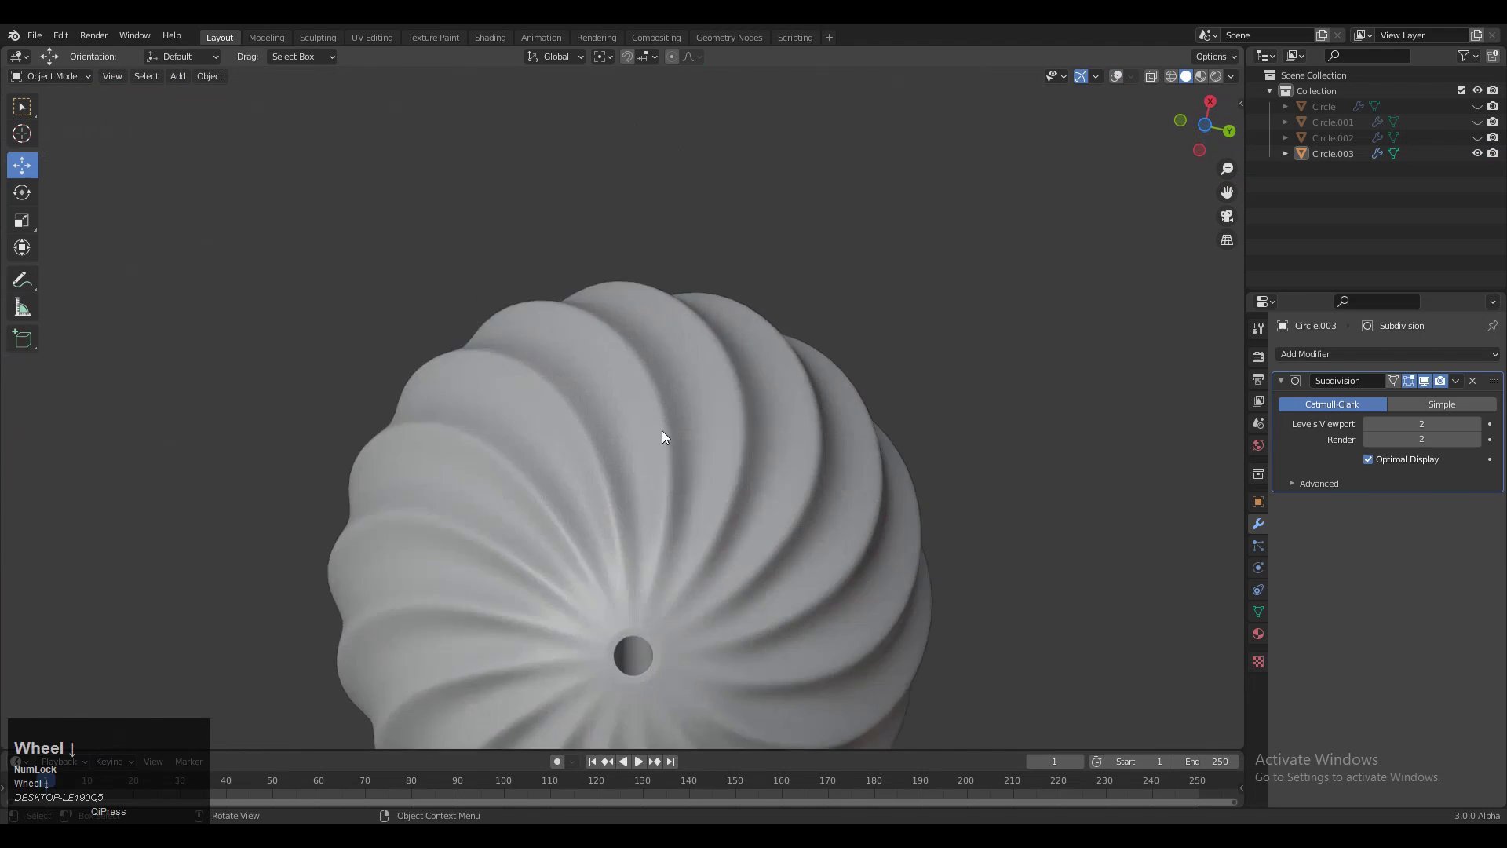
{"action": "scroll", "coordinate": [665, 443], "scroll_direction": "down", "scroll_amount": 2}
{"action": "scroll", "coordinate": [671, 457], "scroll_direction": "up", "scroll_amount": 1}
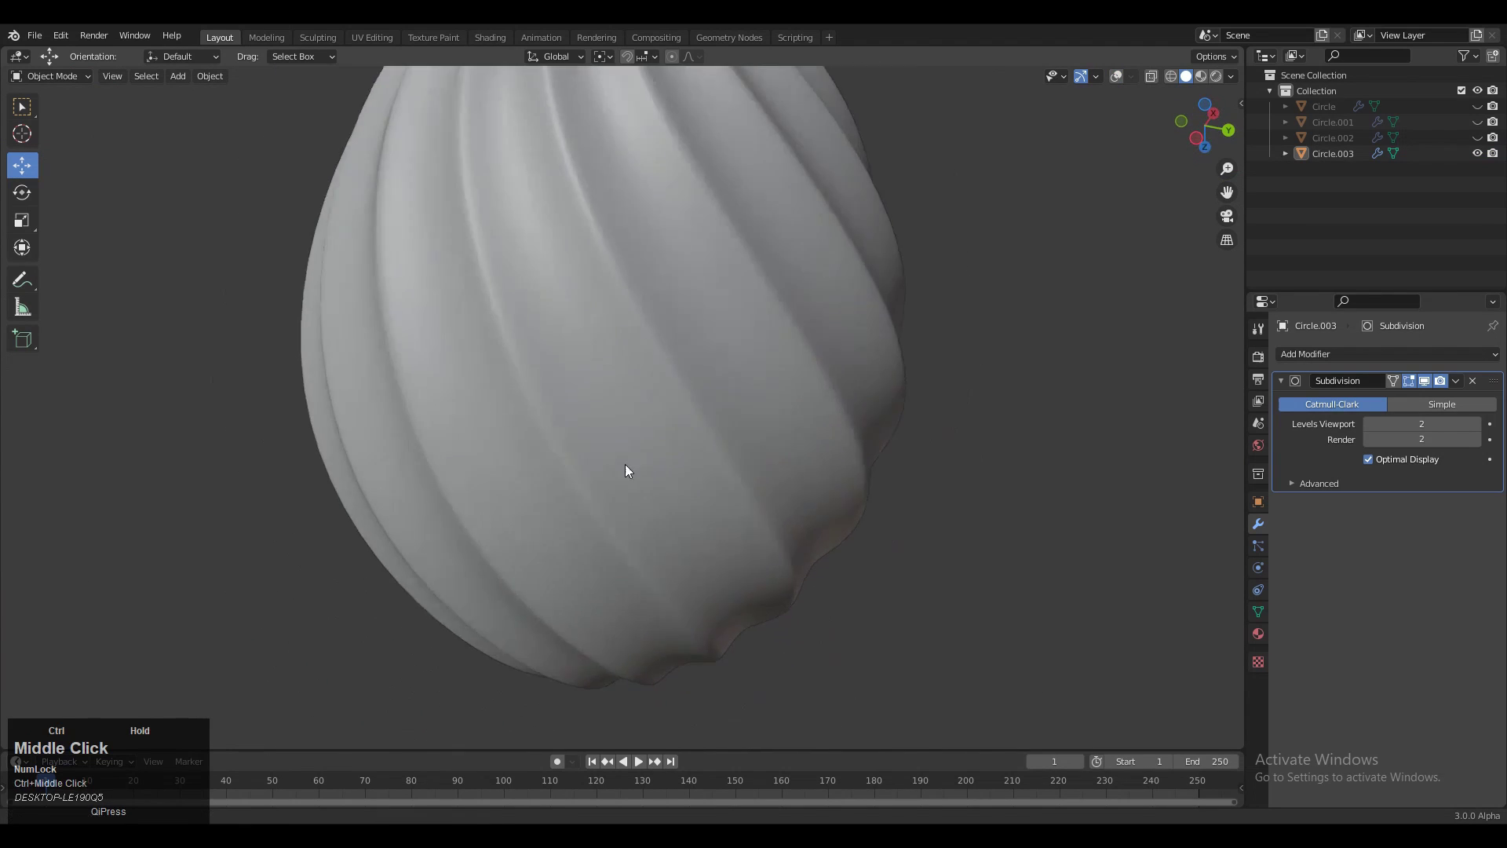